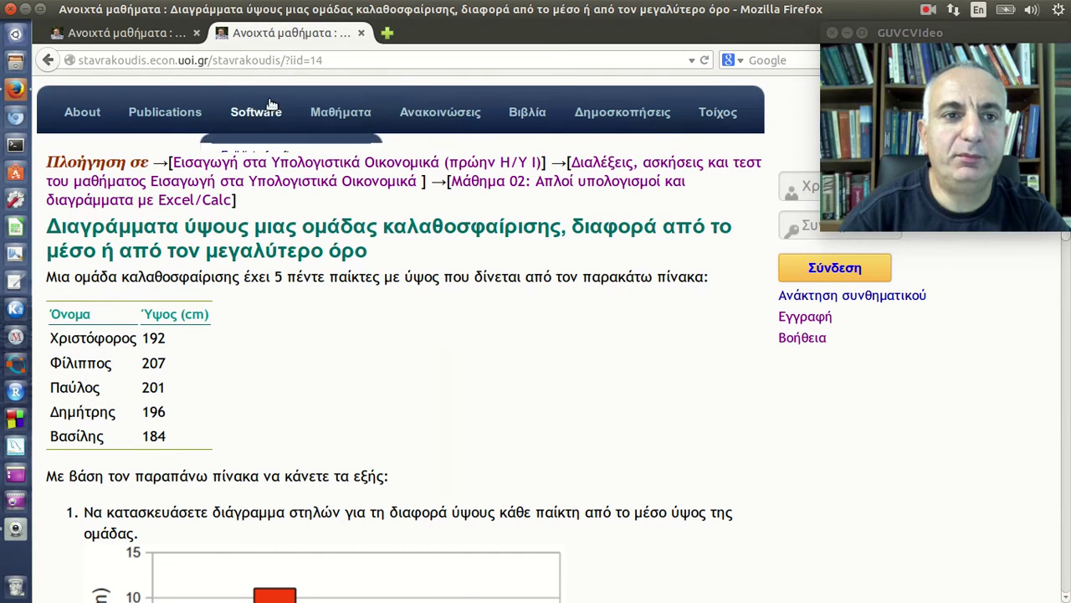
# - Switch to the simple bar-chart lesson tab showing the five players' heights chart
pyautogui.click(149, 38)
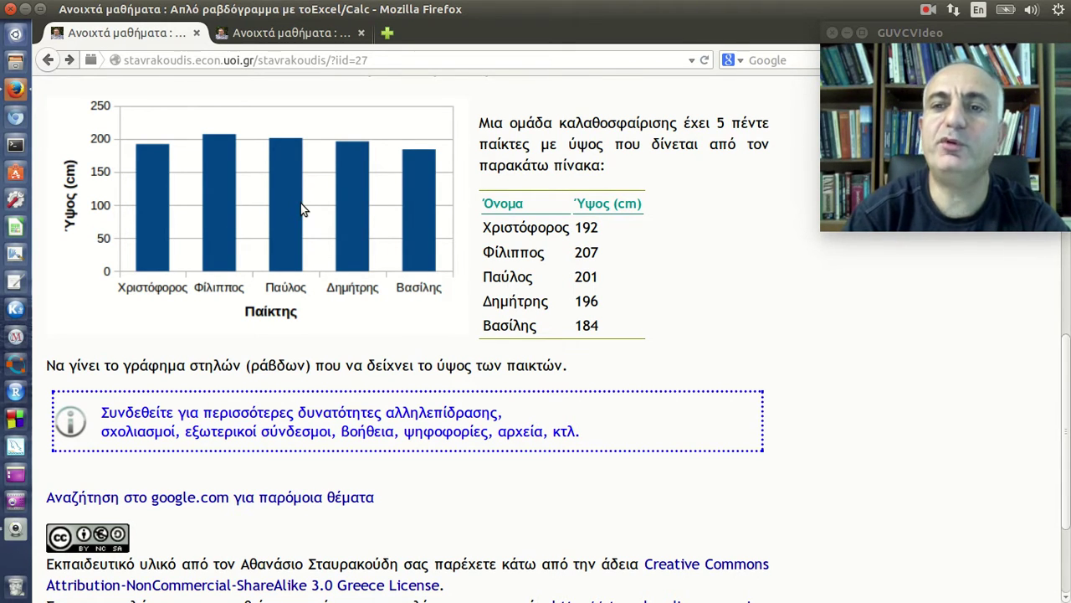
# - Close the bar-chart tab and review the heights table and difference-from-mean chart
pyautogui.click(197, 33)
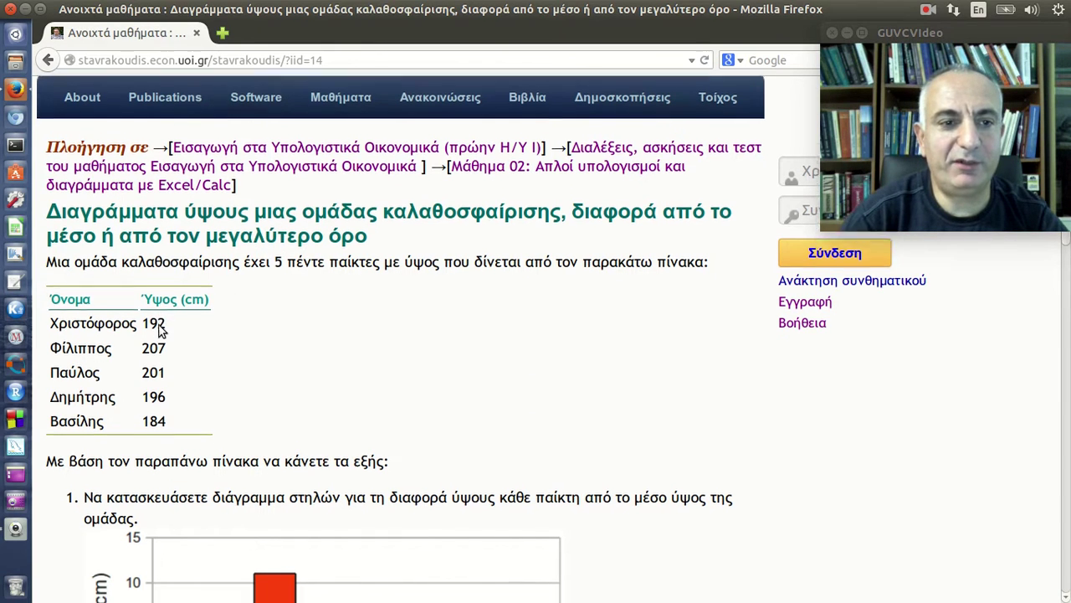
pyautogui.scroll(-1, 162, 331)
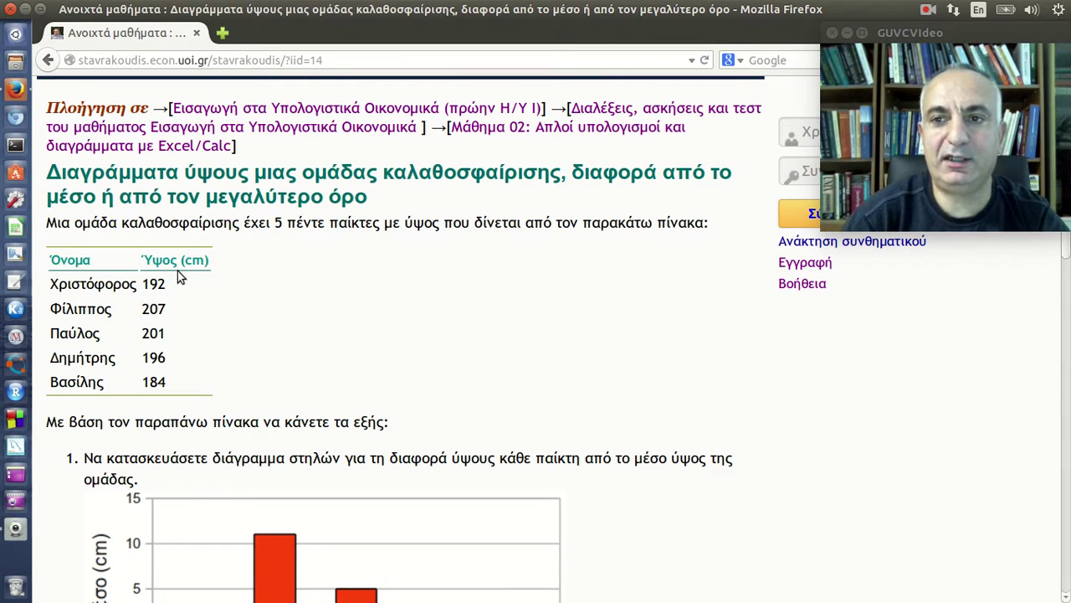
pyautogui.scroll(-2, 177, 271)
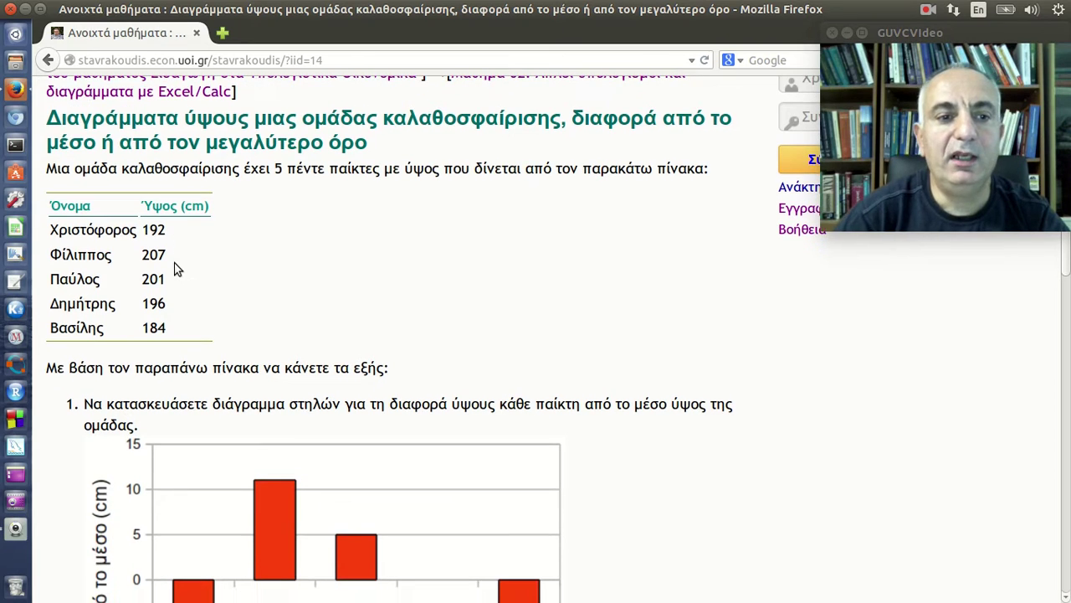
pyautogui.scroll(-2, 181, 270)
pyautogui.scroll(-1, 181, 270)
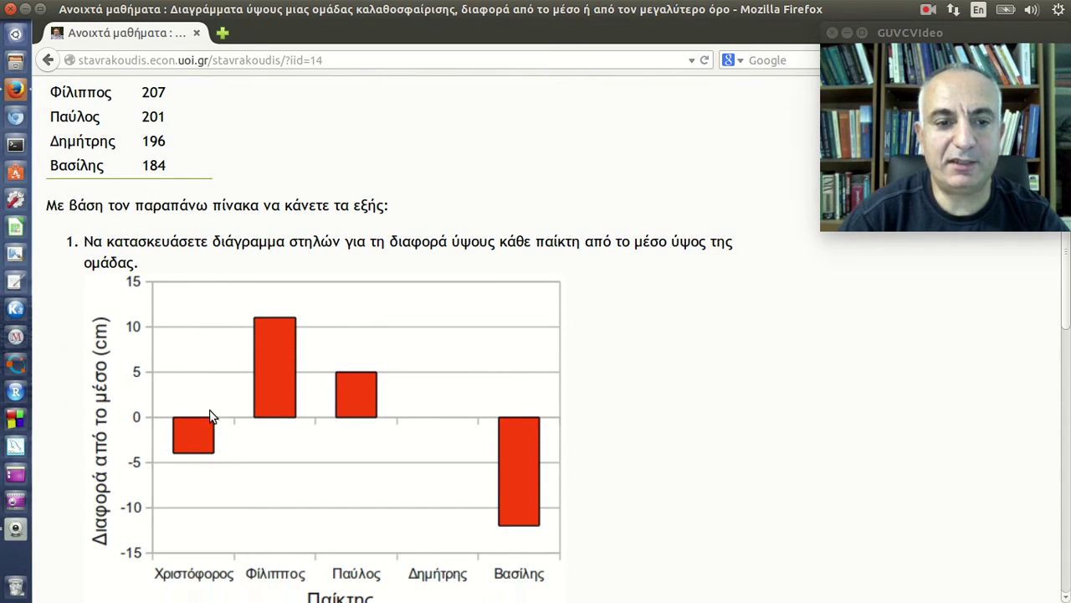
pyautogui.scroll(-1, 234, 395)
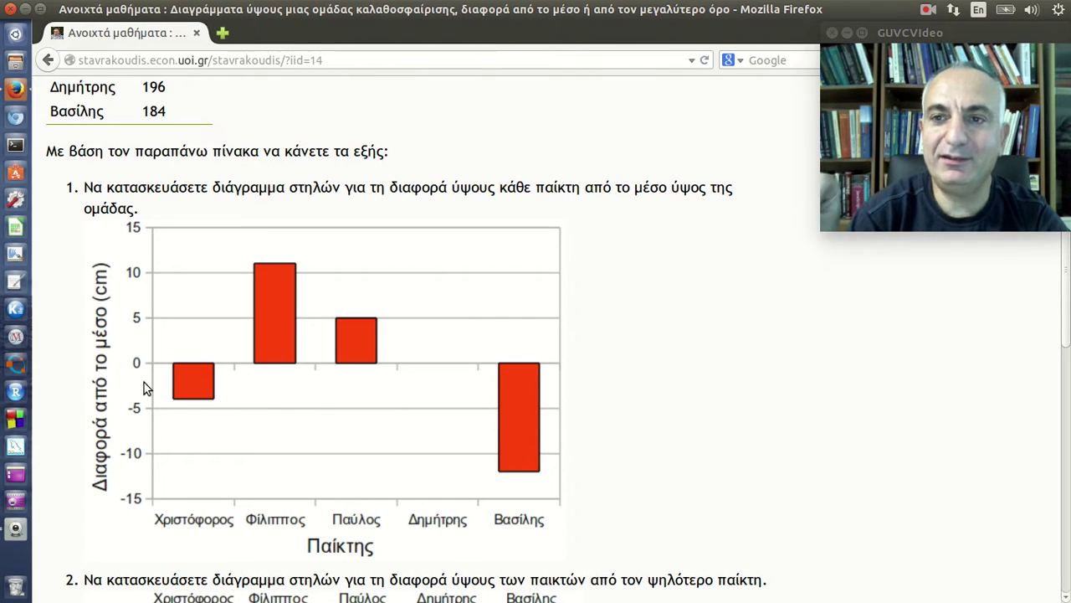
pyautogui.scroll(3, 165, 227)
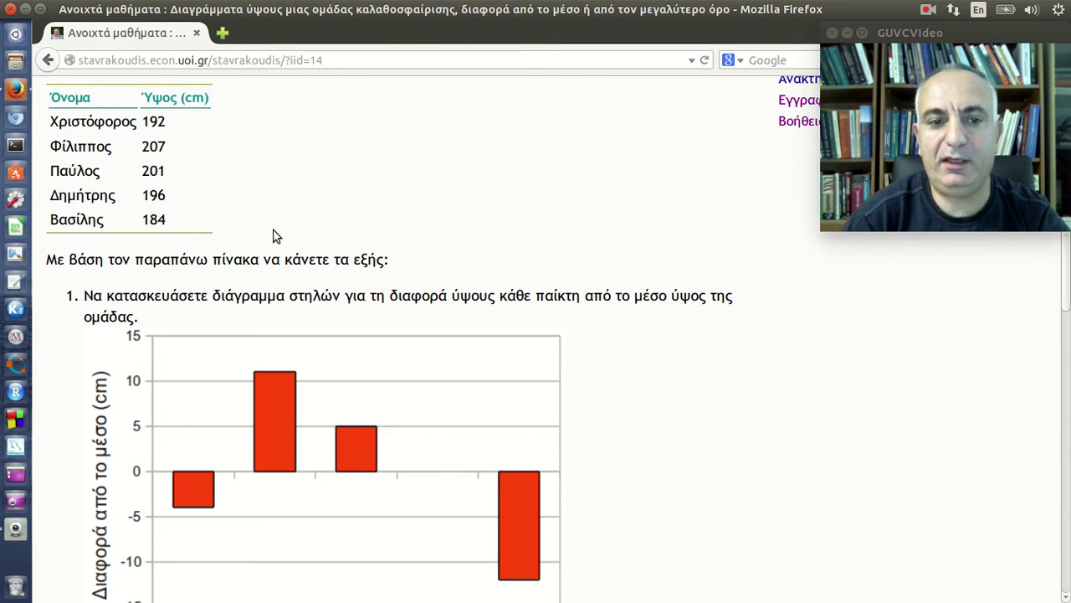
pyautogui.scroll(-2, 275, 235)
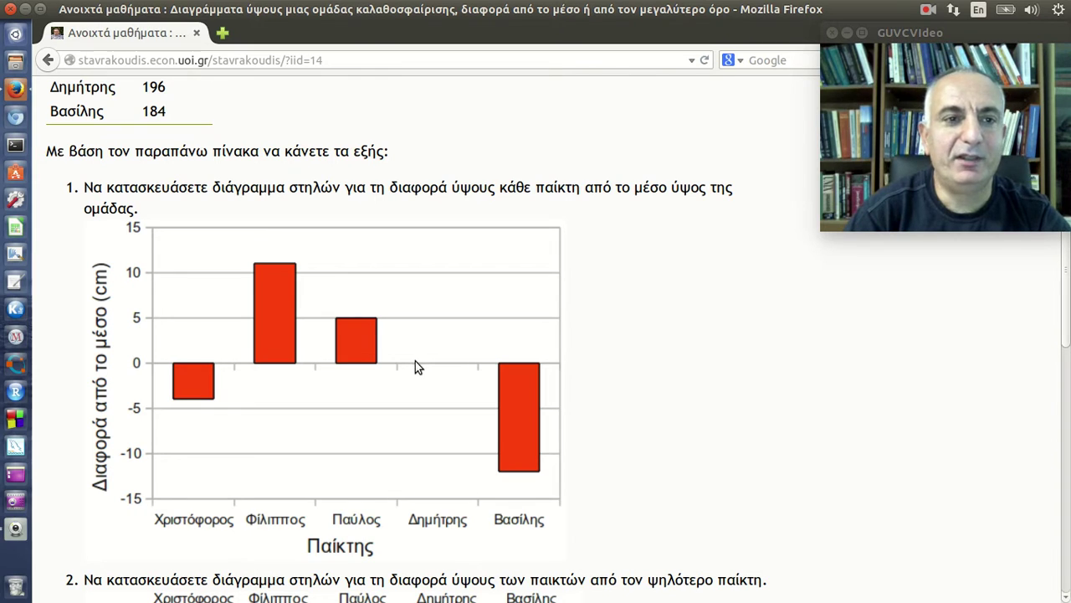
pyautogui.scroll(5, 415, 361)
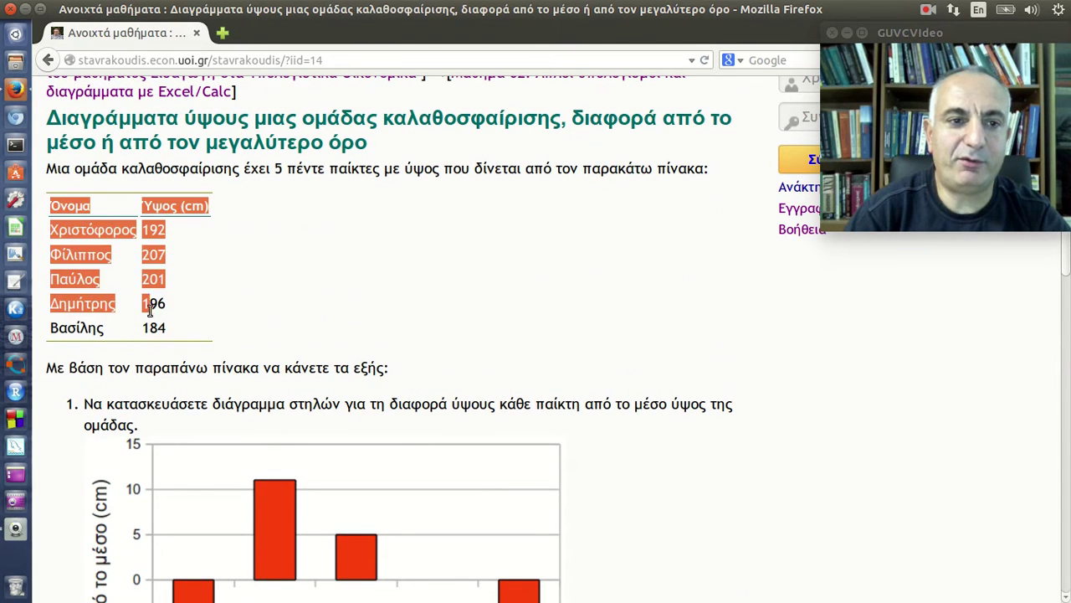
# - Copy the players' height table from the web page
pyautogui.moveTo(48, 214); pyautogui.dragTo(167, 334)
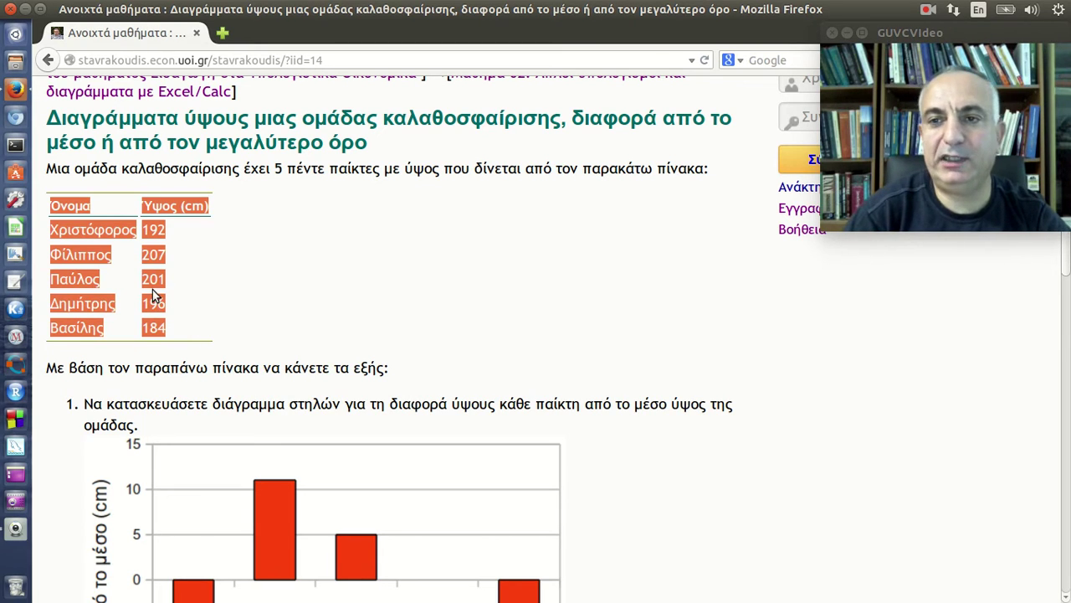
pyautogui.rightClick(154, 285)
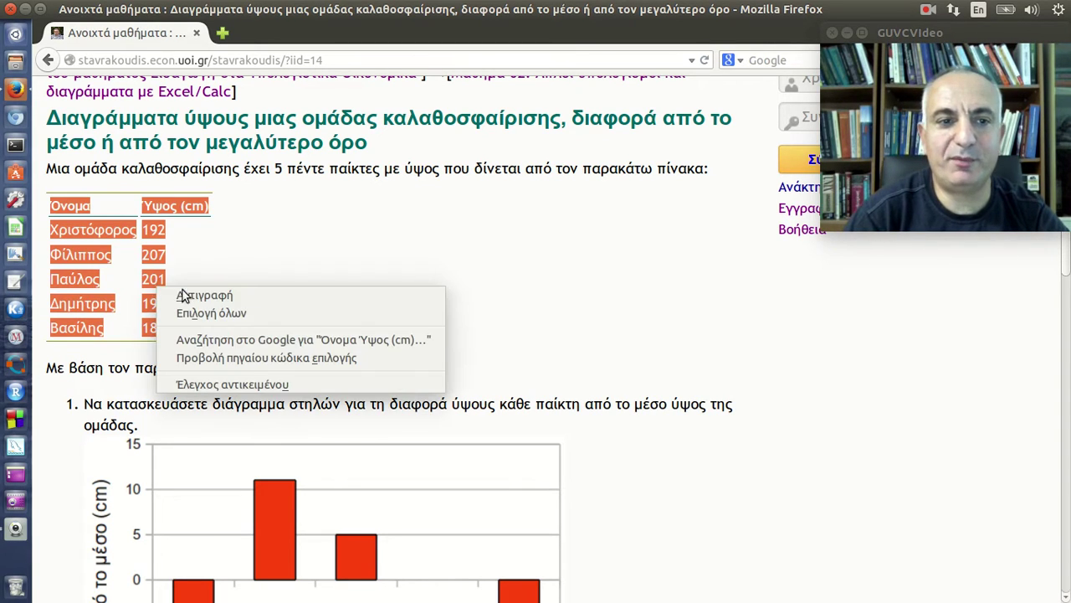
pyautogui.click(192, 295)
# - In a new Calc sheet, paste the table via Paste Special as unformatted text
pyautogui.click(15, 226)
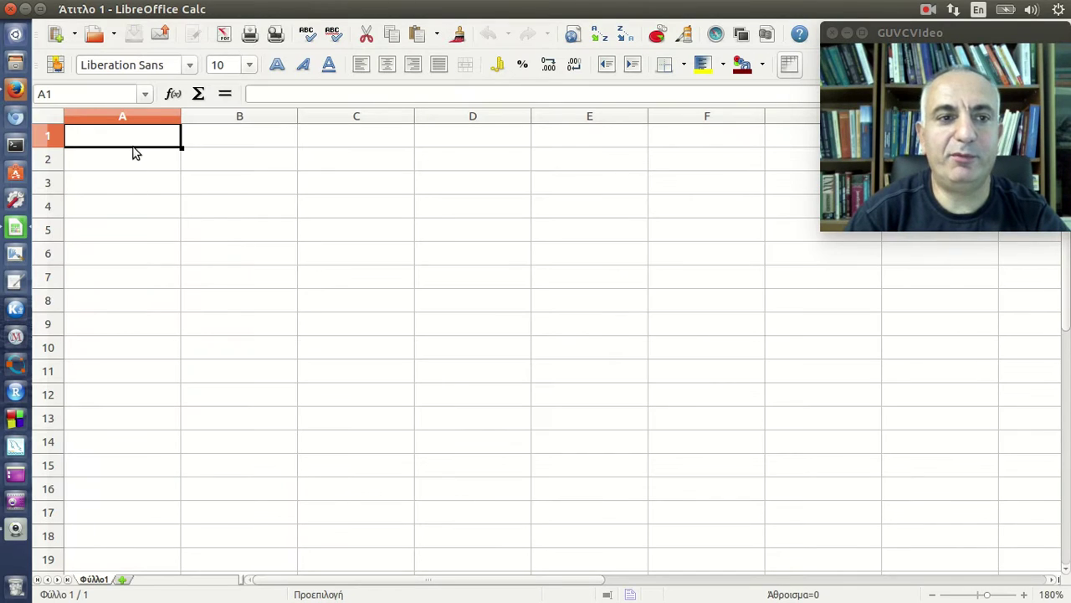
pyautogui.rightClick(138, 139)
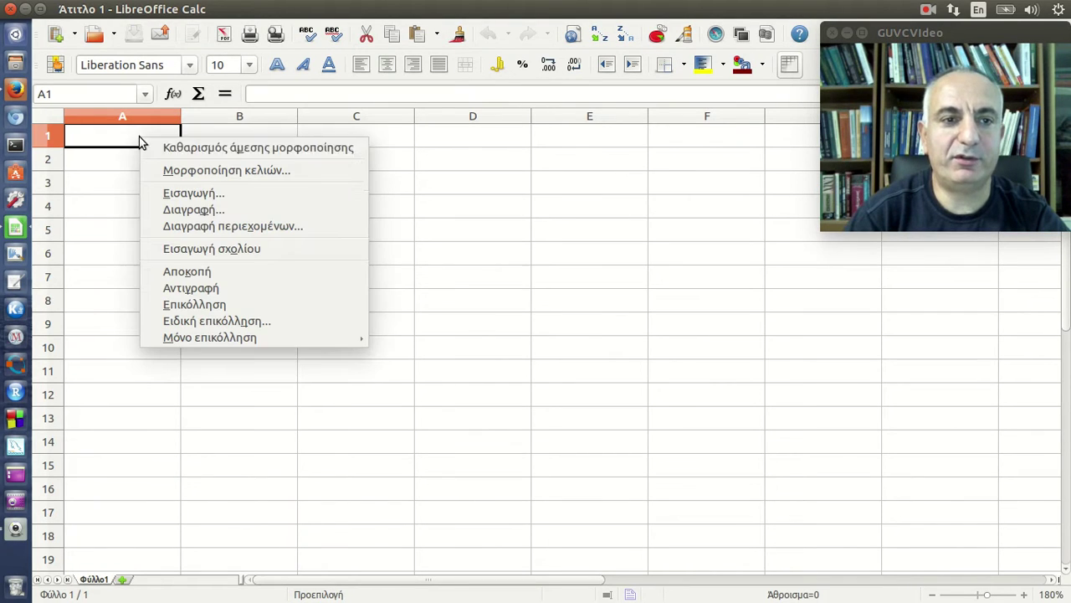
pyautogui.click(93, 142)
pyautogui.rightClick(92, 140)
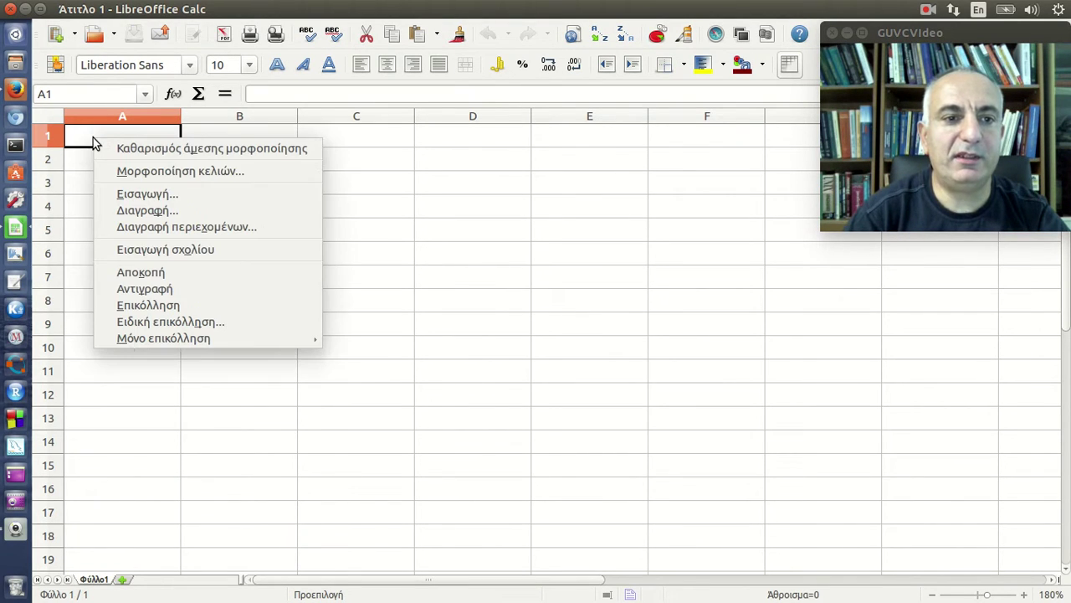
pyautogui.click(227, 316)
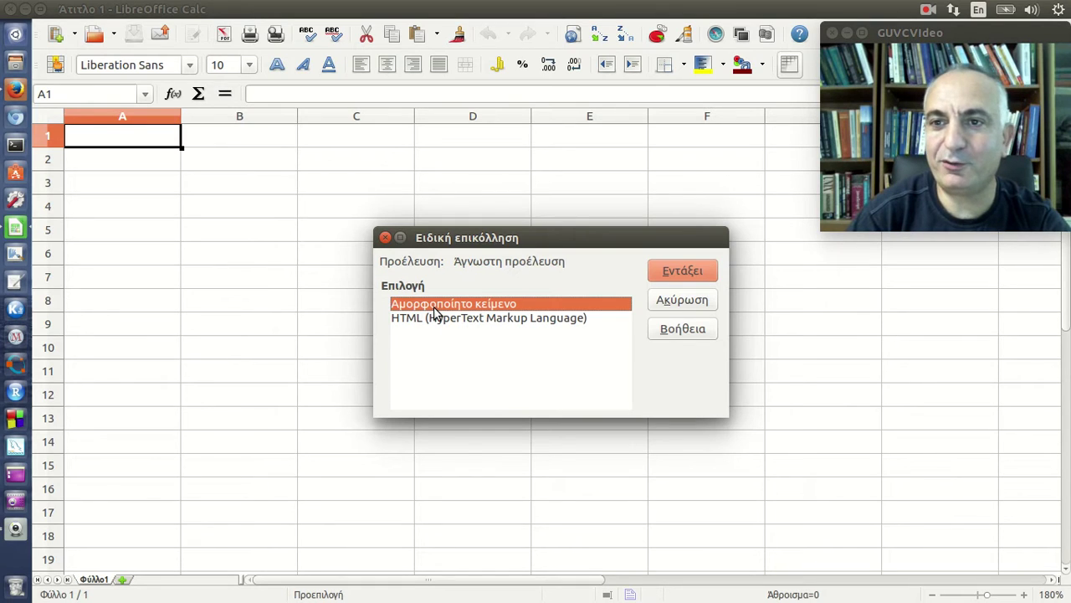
pyautogui.press('Escape')
pyautogui.click(130, 16)
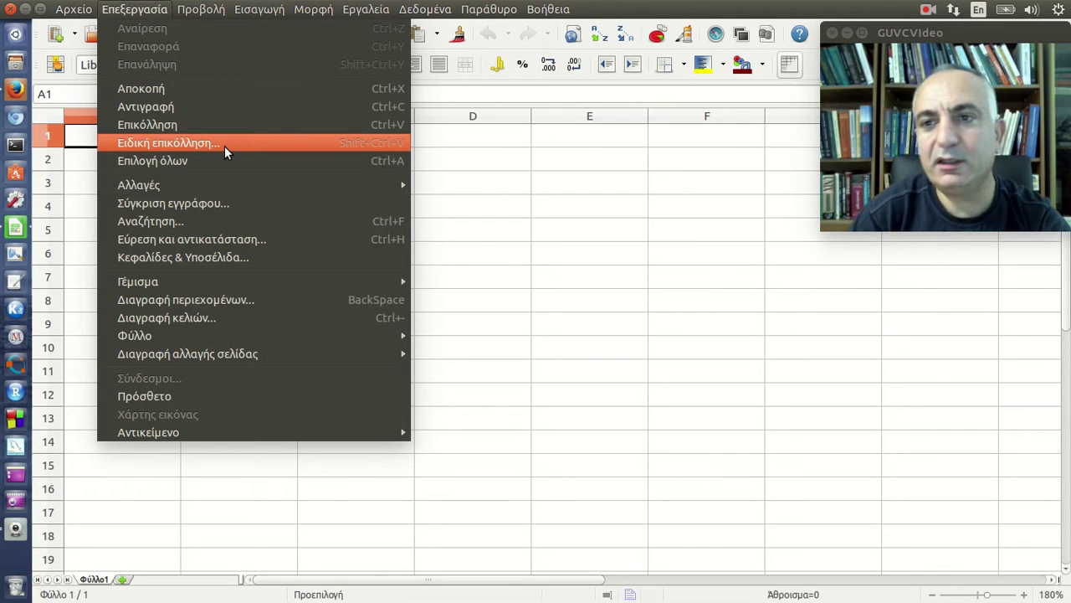
pyautogui.press('Escape')
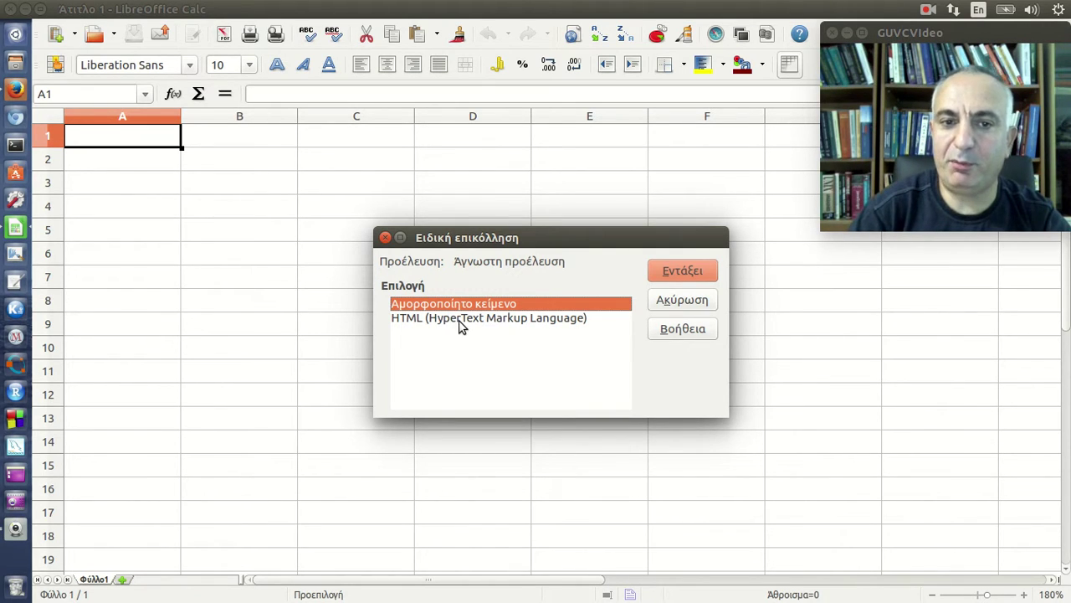
pyautogui.click(684, 264)
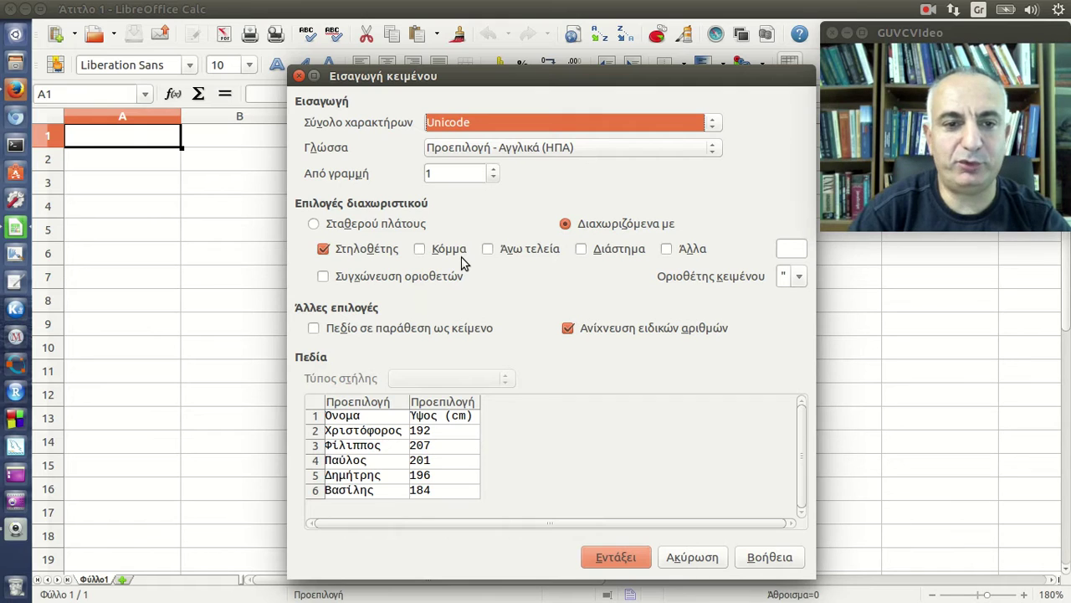
# - Import the names and heights into A1:B6 and make row 1 bold
pyautogui.click(617, 558)
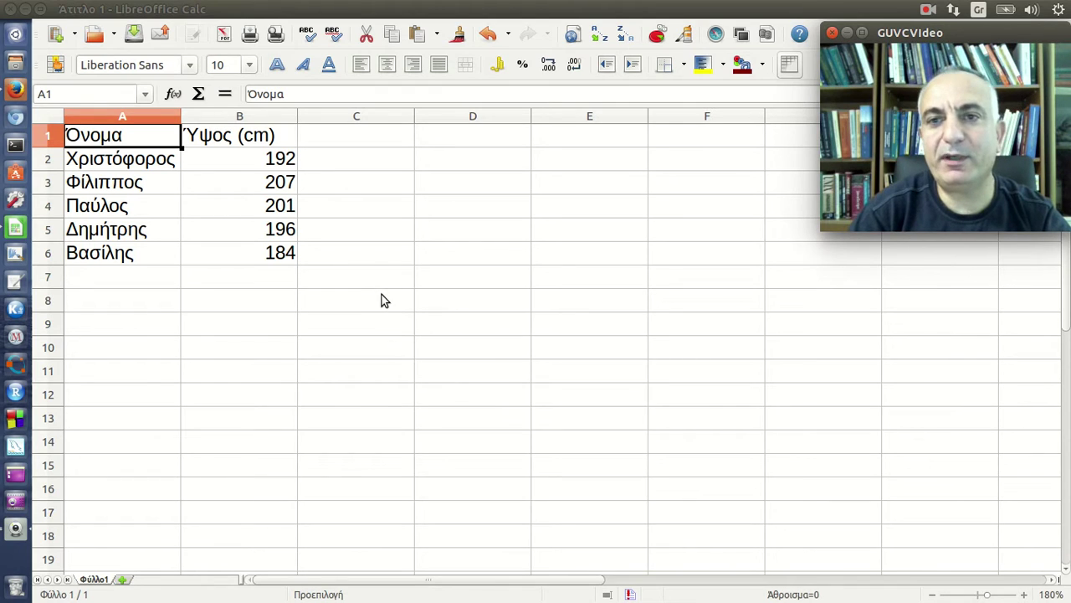
pyautogui.click(49, 138)
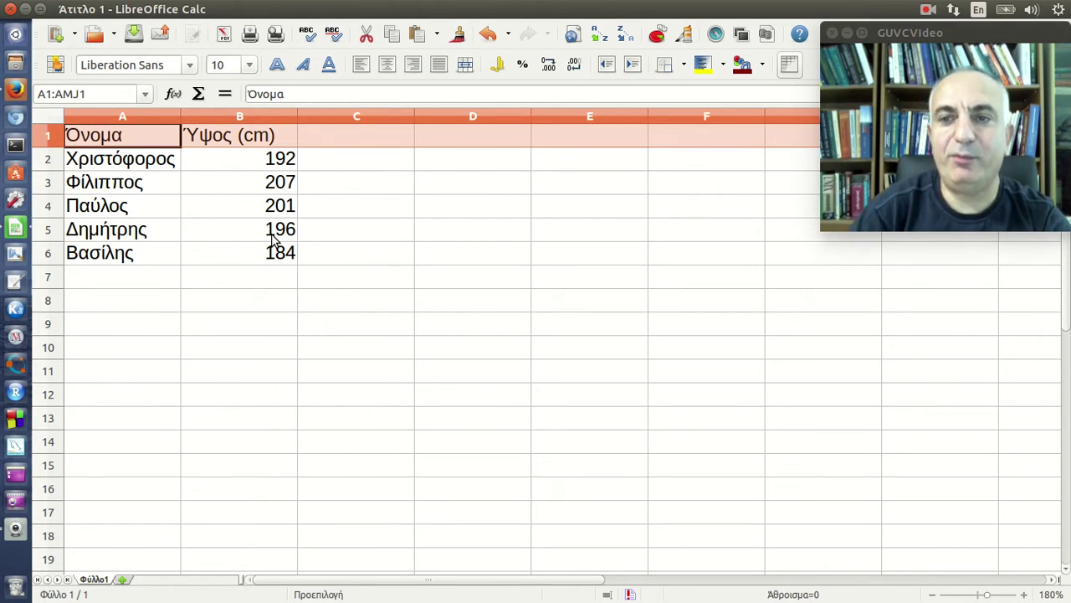
pyautogui.click(277, 64)
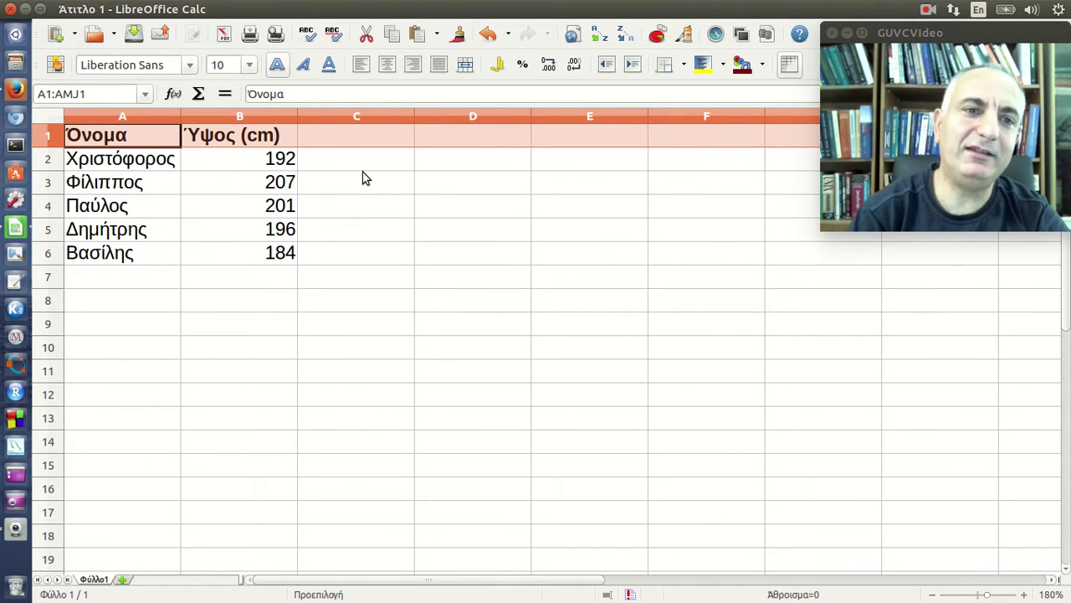
pyautogui.click(365, 148)
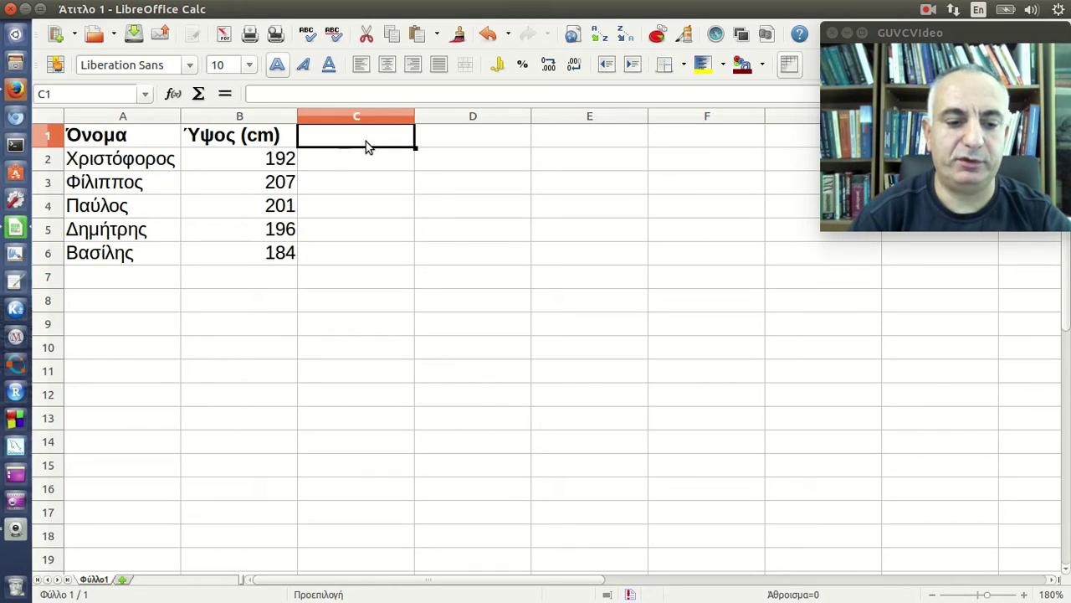
# - Enter the header 'Διαφορά από το μέσο (cm)' in C1
pyautogui.hotkey('alt', 'shift')
pyautogui.write('Δ')
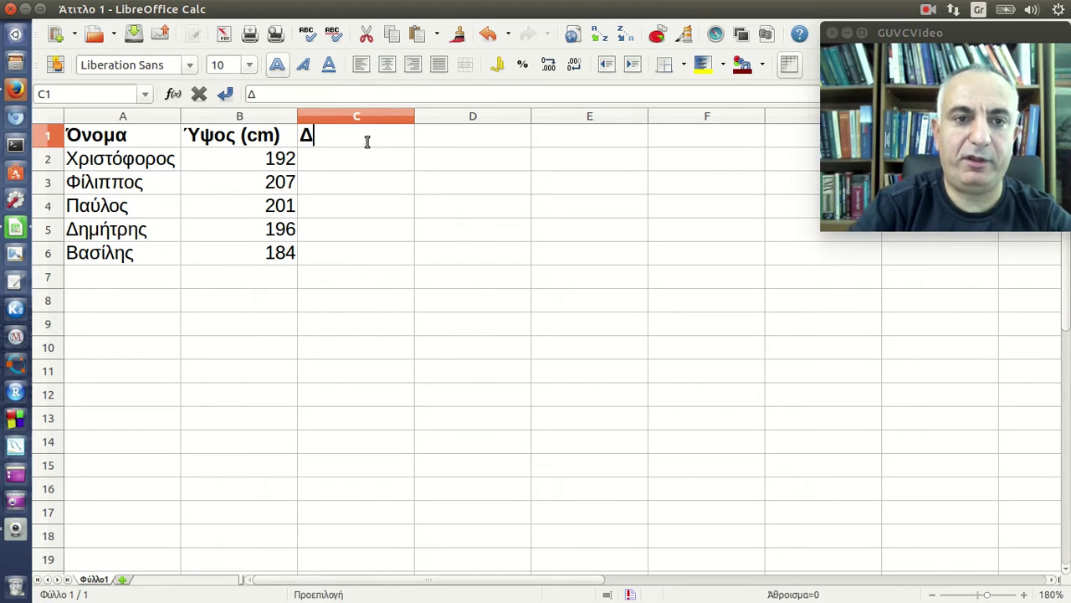
pyautogui.write('ιαφορ')
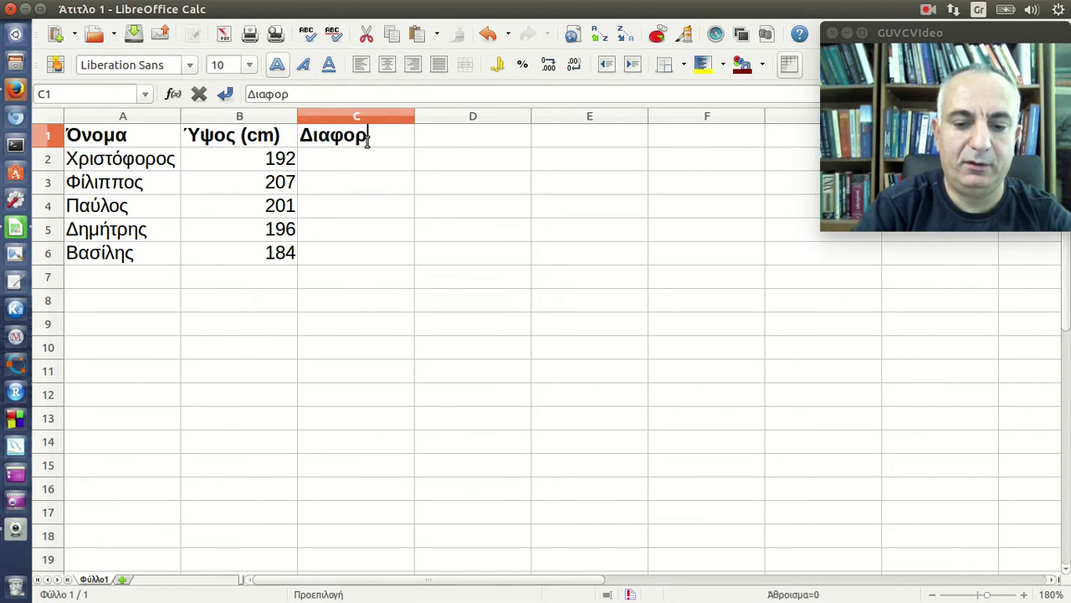
pyautogui.write('ά α')
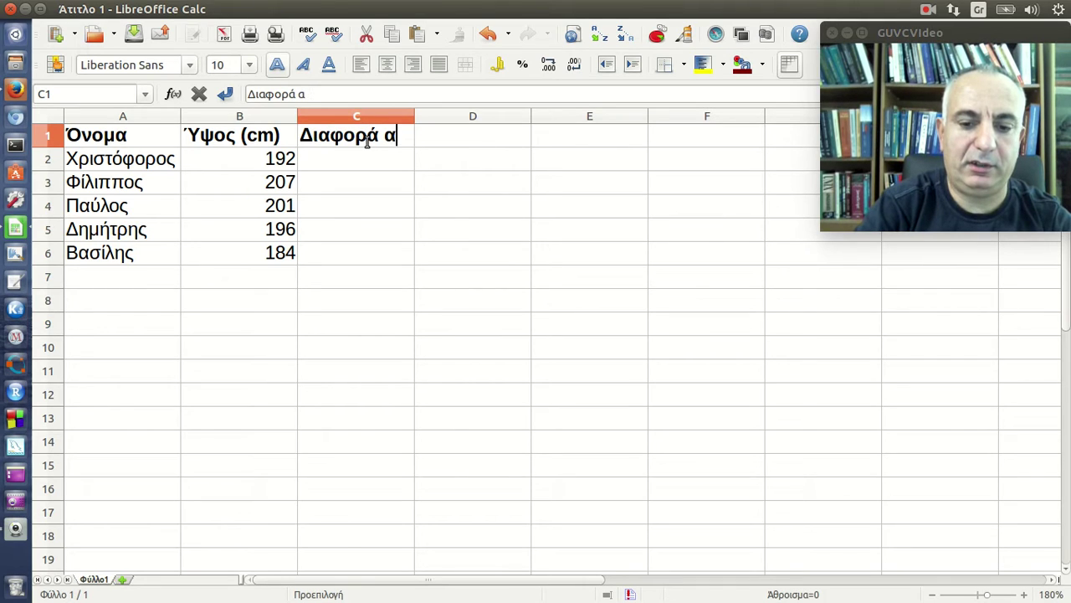
pyautogui.write('πό το μ')
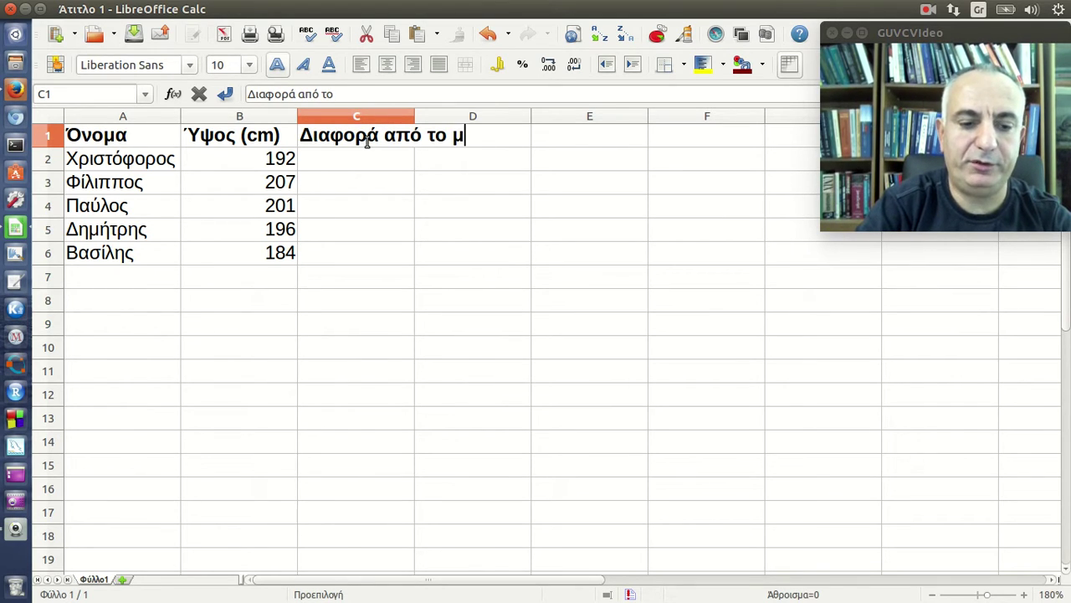
pyautogui.write('έσο (')
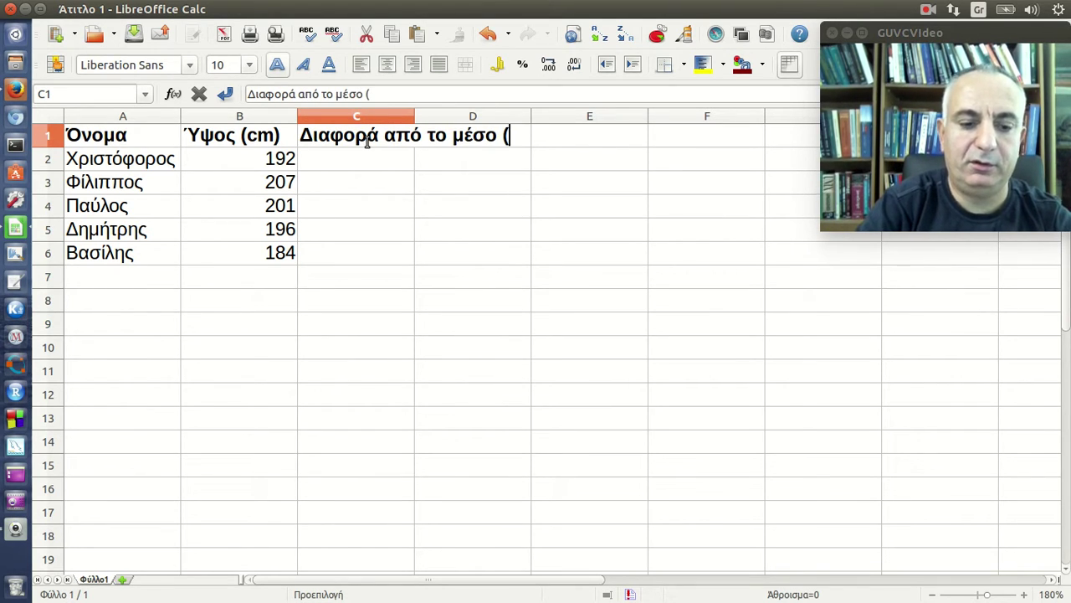
pyautogui.hotkey('alt', 'shift')
pyautogui.write('cm)')
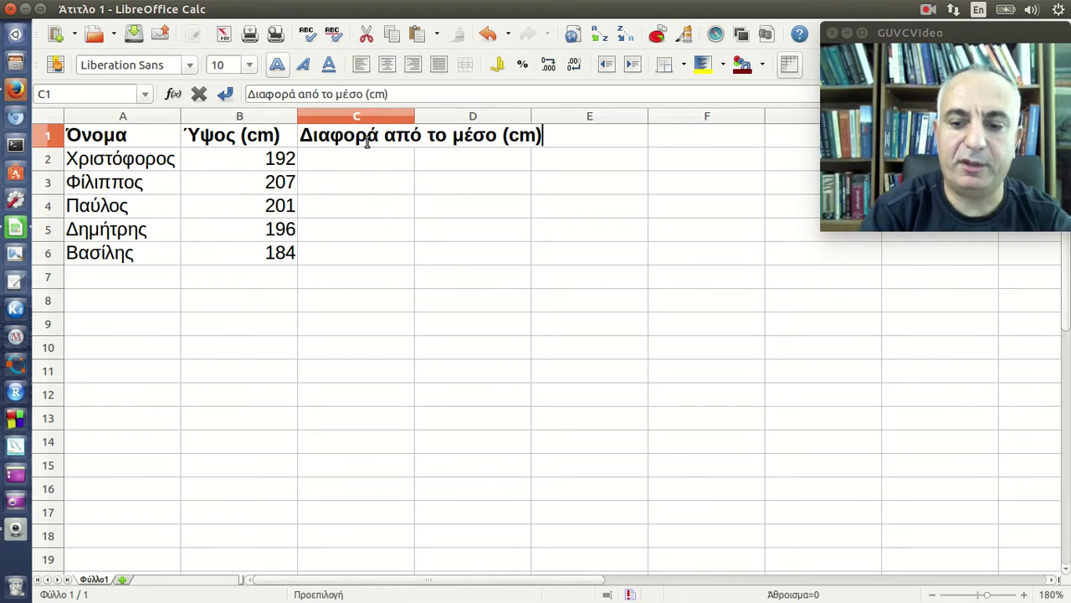
pyautogui.press('Return')
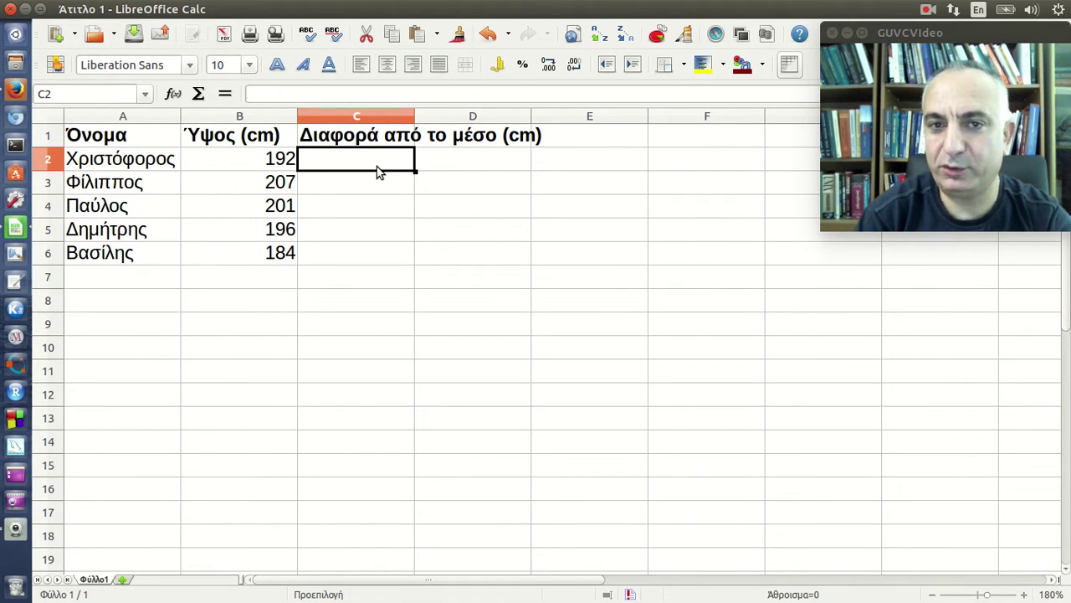
# - Enter =AVERAGE(B2:B6) in B8, giving the mean height of 196
pyautogui.click(255, 310)
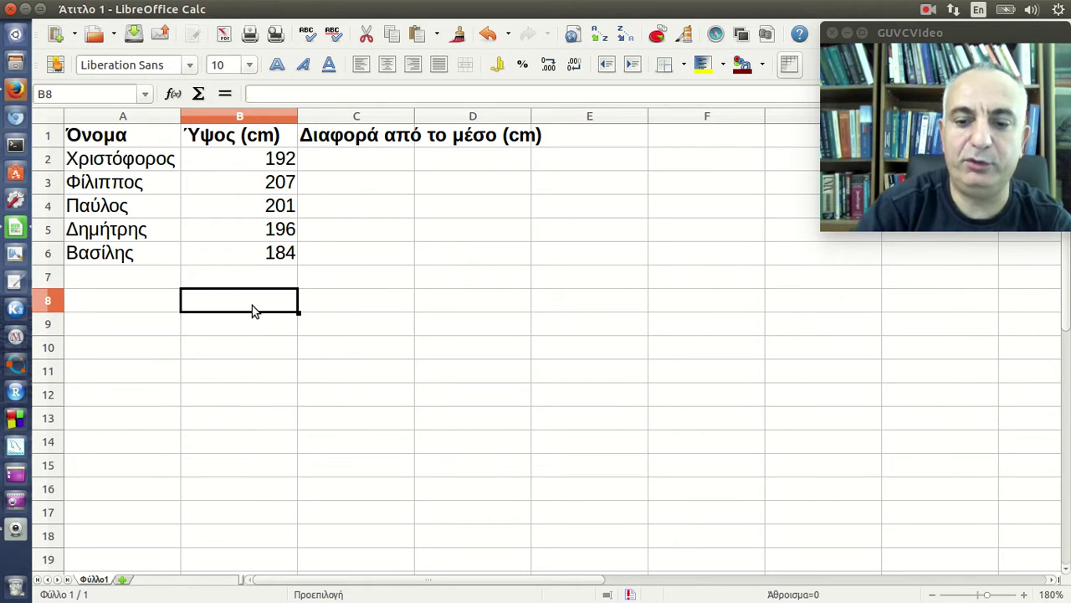
pyautogui.write('=av')
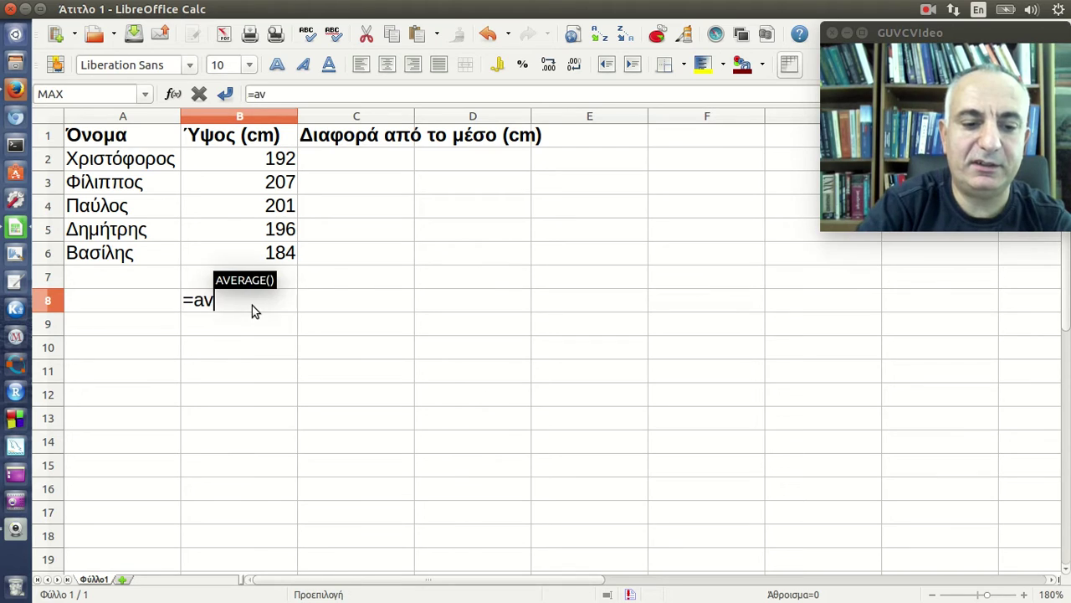
pyautogui.write('er')
pyautogui.press('Return')
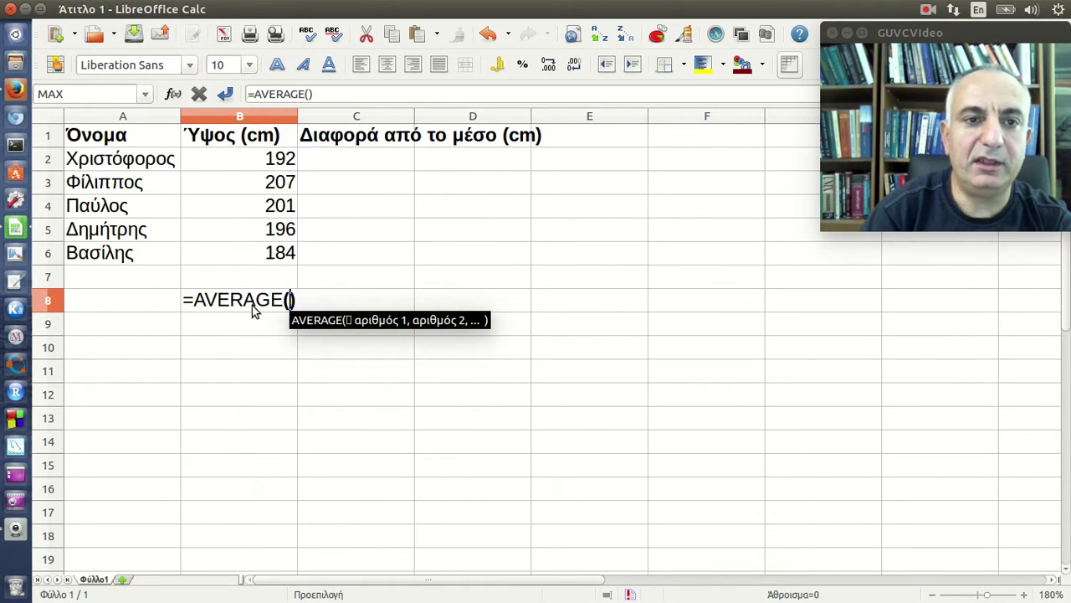
pyautogui.moveTo(268, 160); pyautogui.dragTo(264, 256)
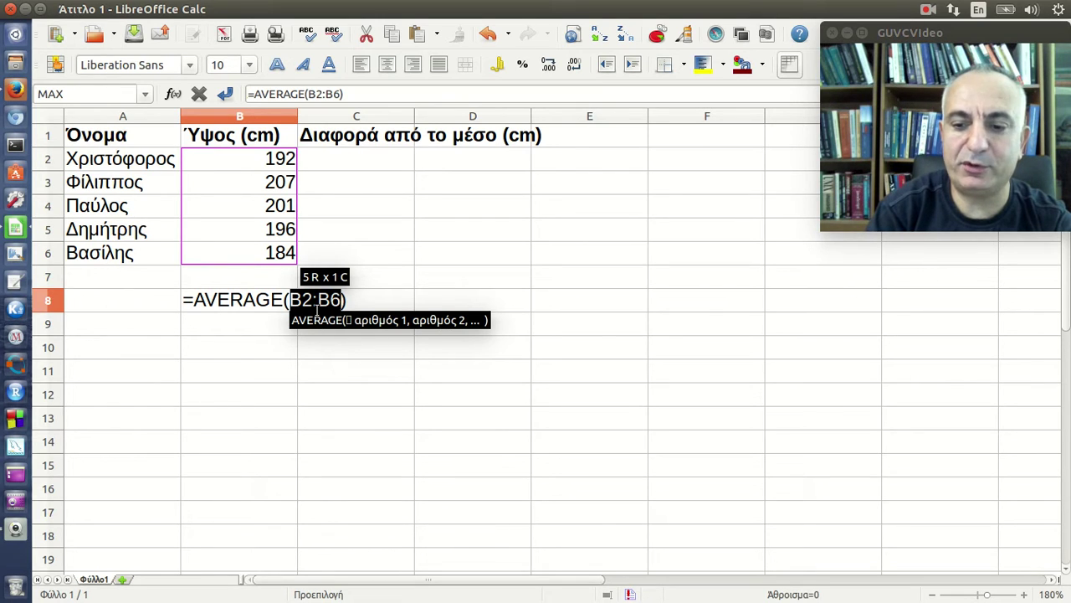
pyautogui.press('Return')
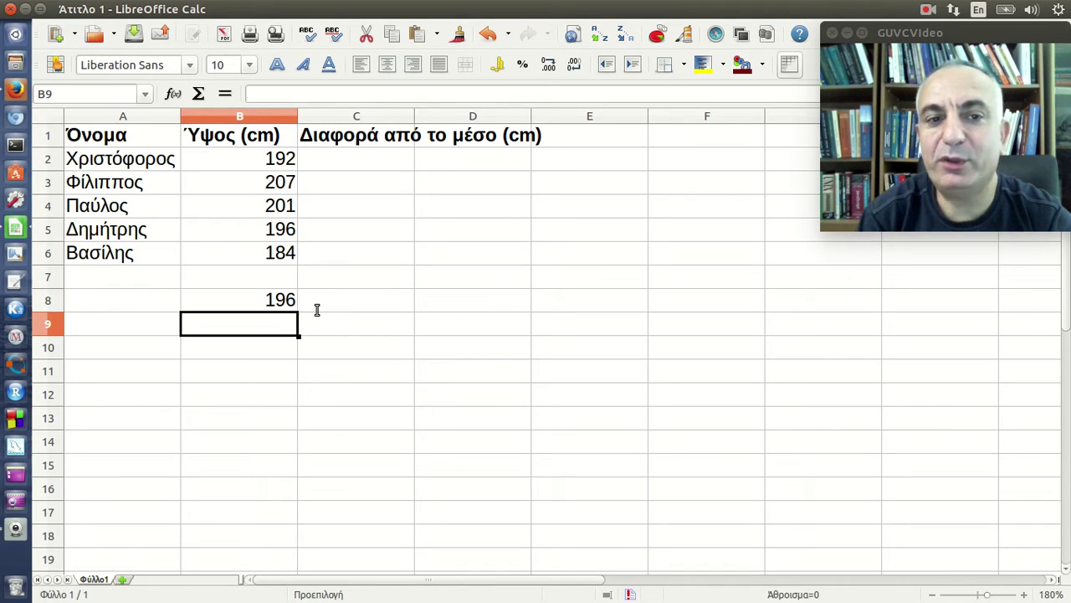
pyautogui.click(245, 303)
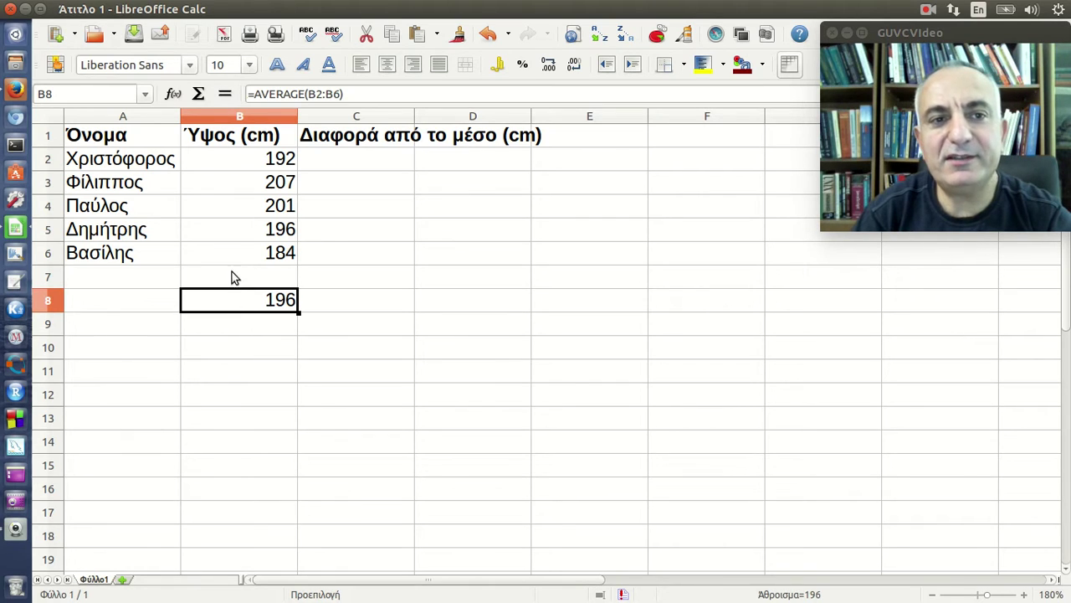
pyautogui.moveTo(258, 161); pyautogui.dragTo(257, 261)
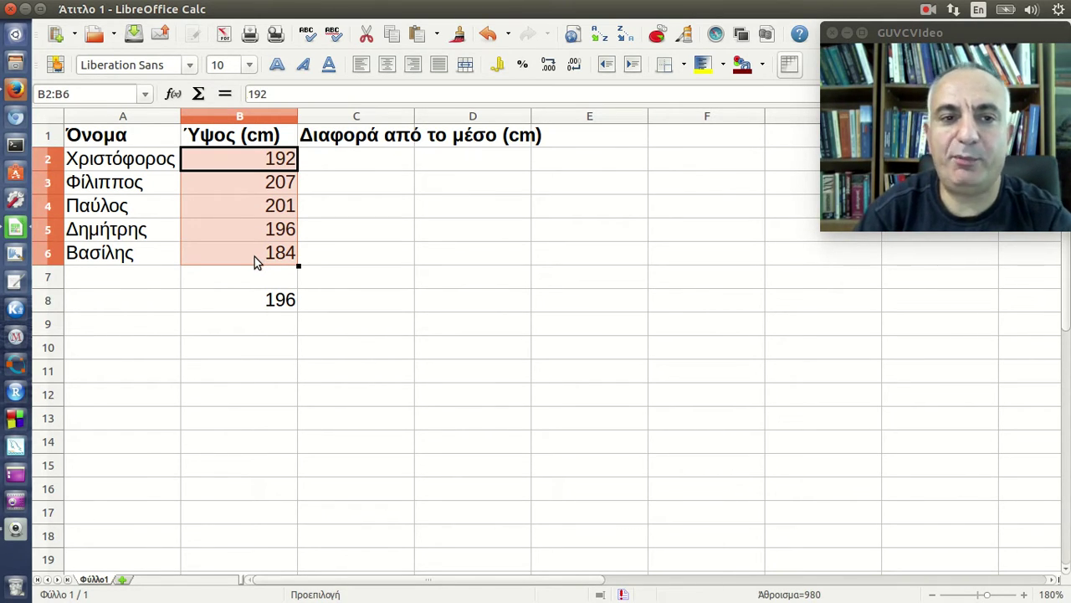
pyautogui.click(272, 306)
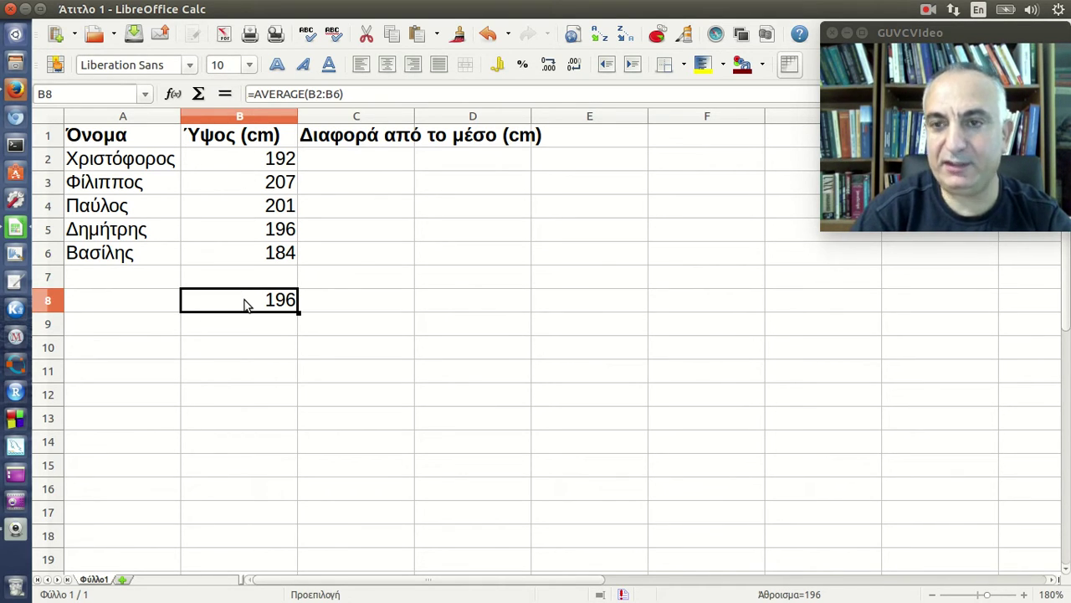
pyautogui.click(339, 163)
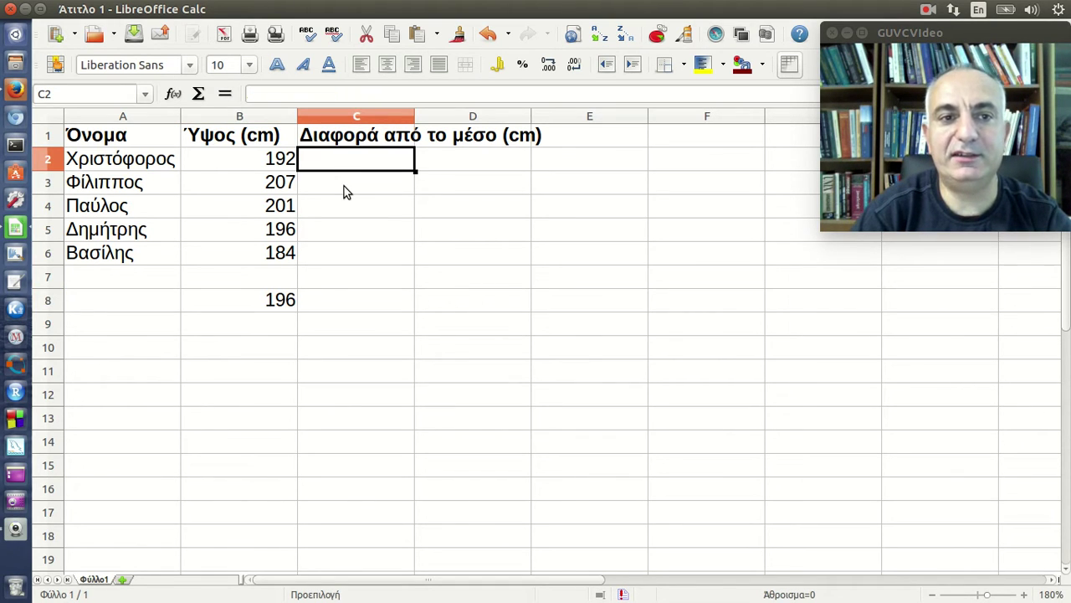
# - Enter =B2-B8 in C2, showing the first player's difference of -4
pyautogui.click(270, 164)
pyautogui.click(306, 168)
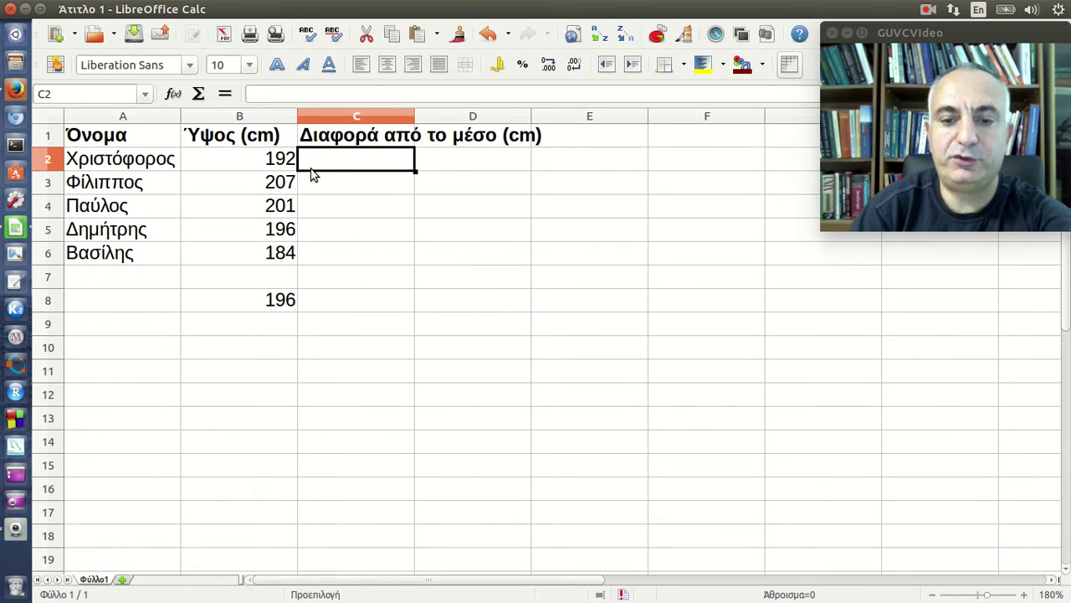
pyautogui.write('=')
pyautogui.click(263, 165)
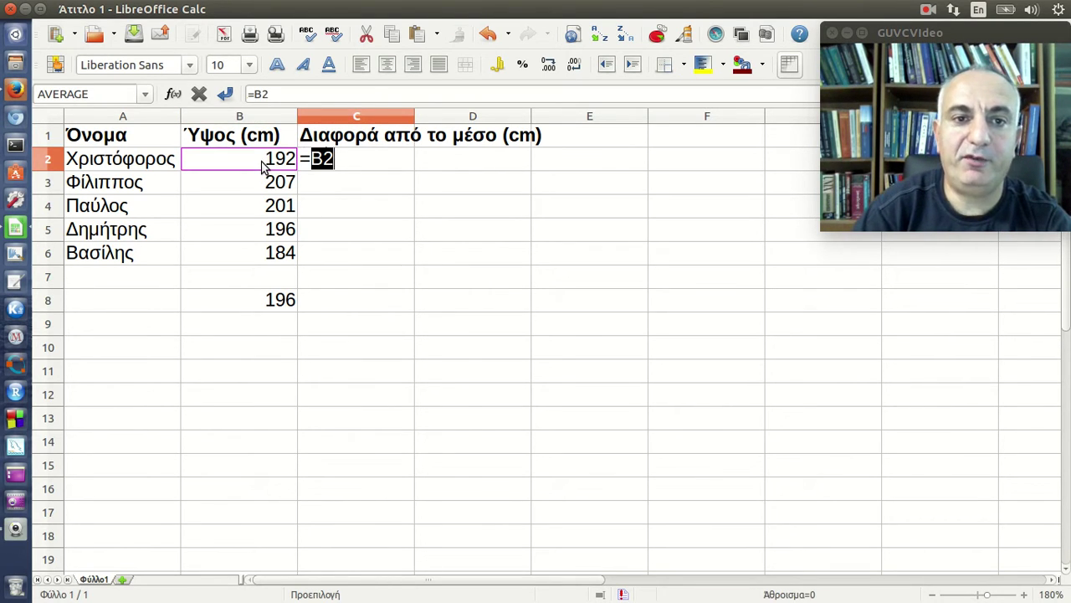
pyautogui.write('-')
pyautogui.click(270, 305)
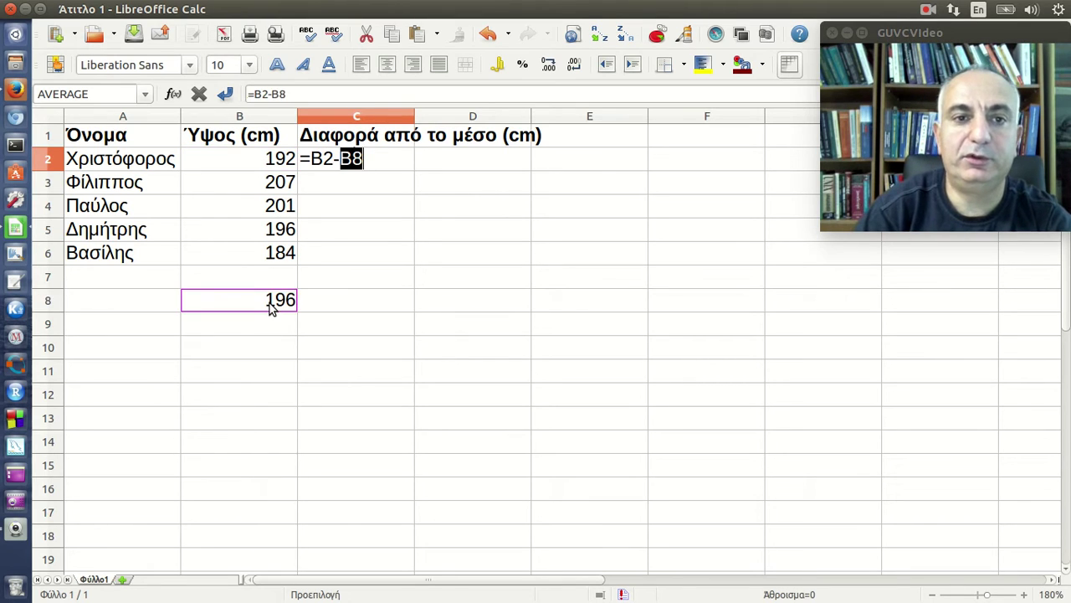
pyautogui.press('Return')
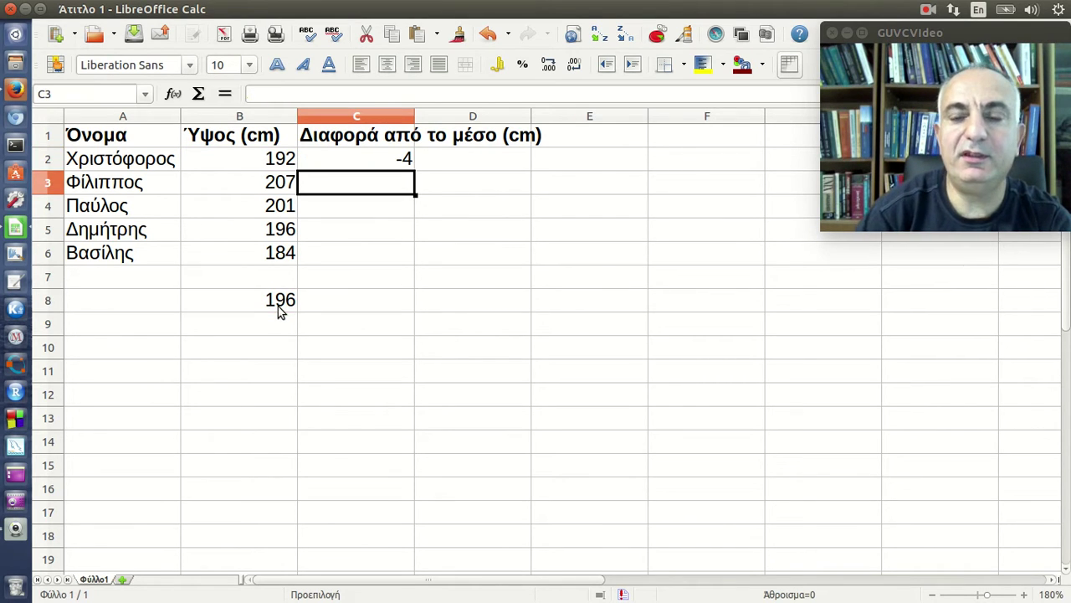
pyautogui.click(388, 161)
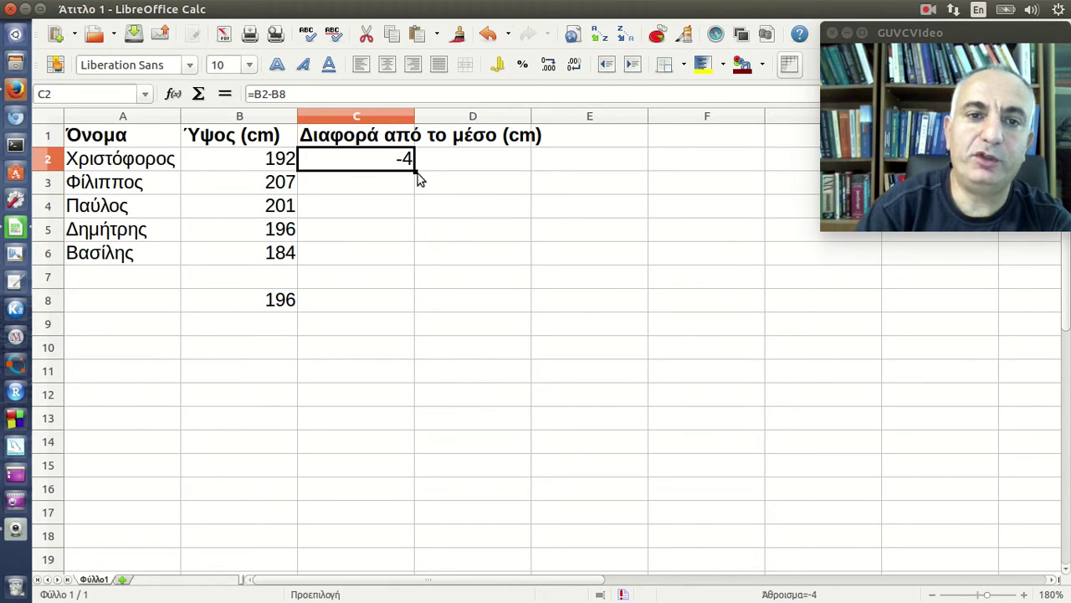
# - Fill C2's formula down to C6 and inspect C3's shifted =B3-B9 reference
pyautogui.moveTo(414, 170); pyautogui.dragTo(410, 268)
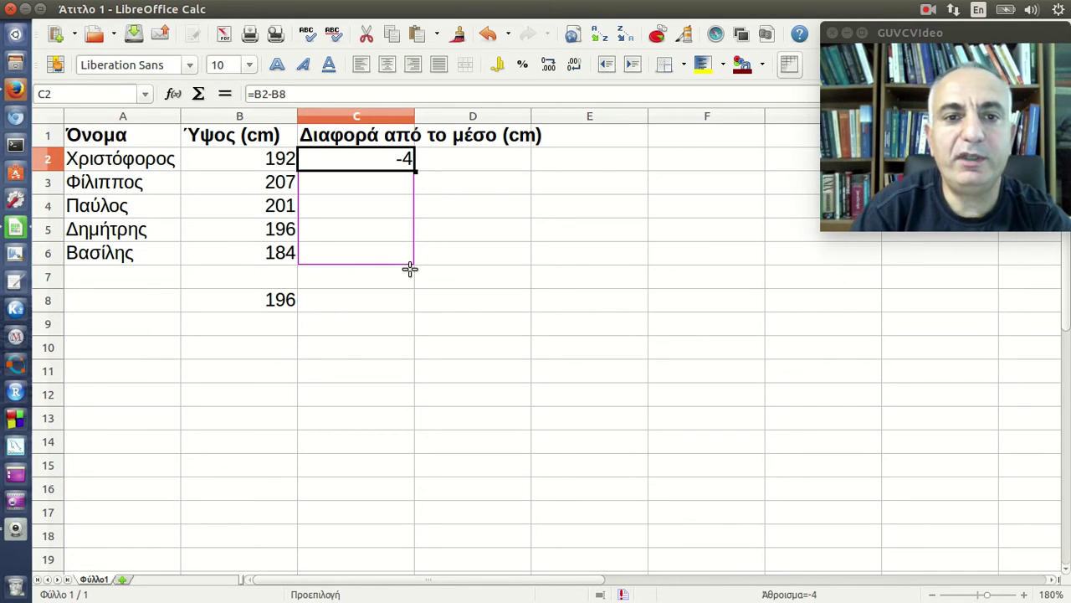
pyautogui.moveTo(410, 268); pyautogui.dragTo(411, 269)
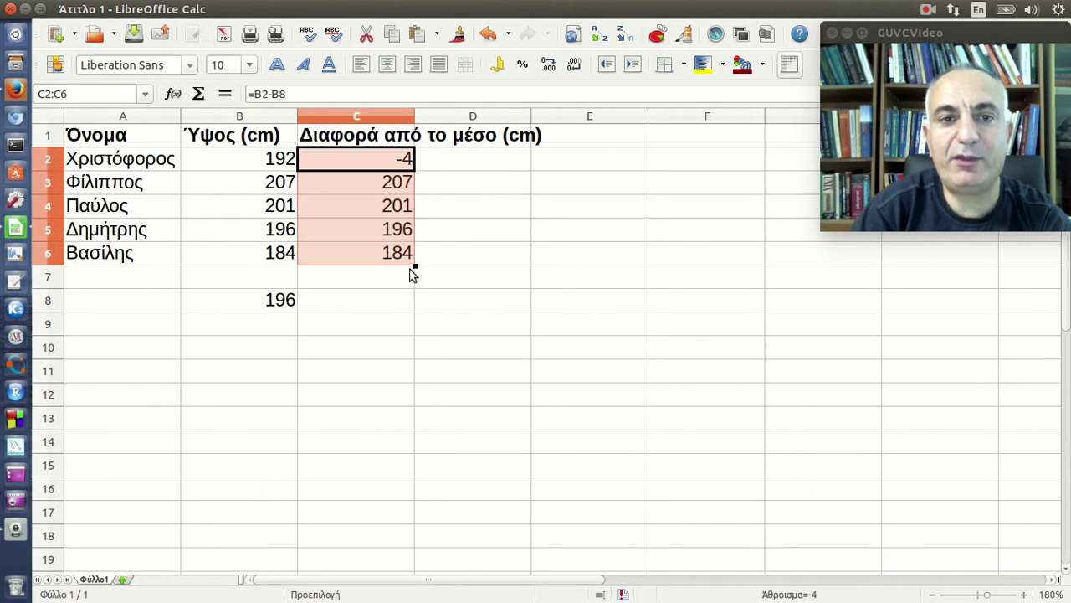
pyautogui.click(353, 162)
pyautogui.click(358, 184)
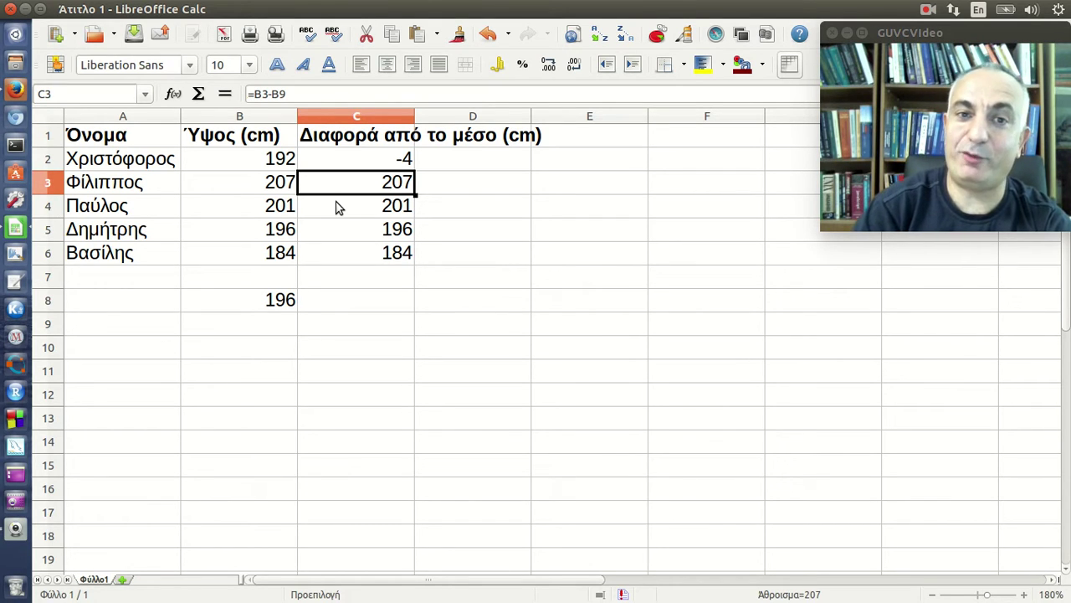
pyautogui.click(286, 94)
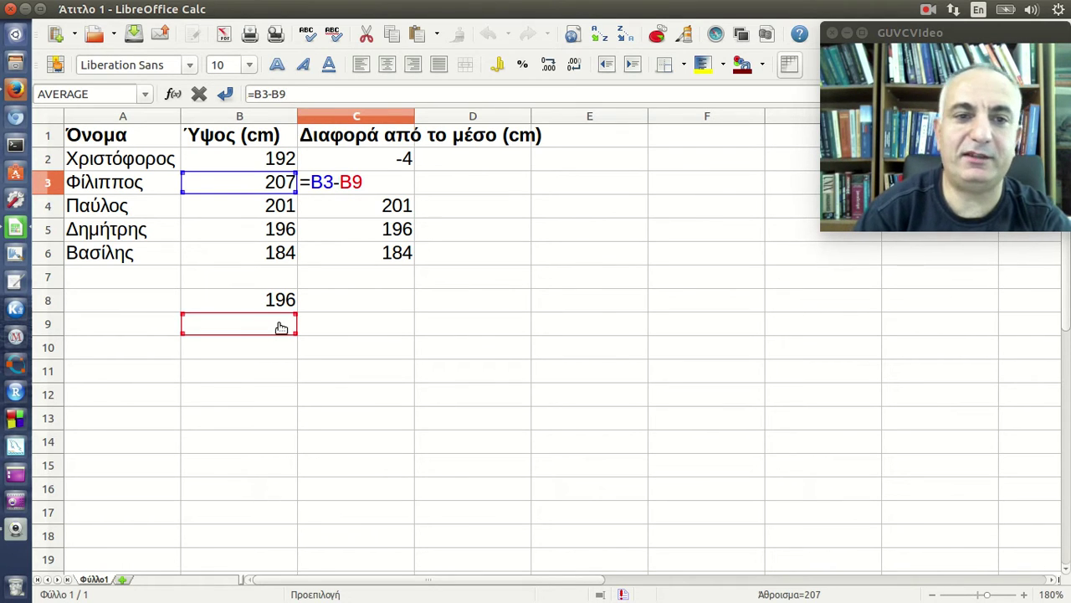
# - Change C3's formula to =B3-$B$8 so it correctly shows 11
pyautogui.press('Return')
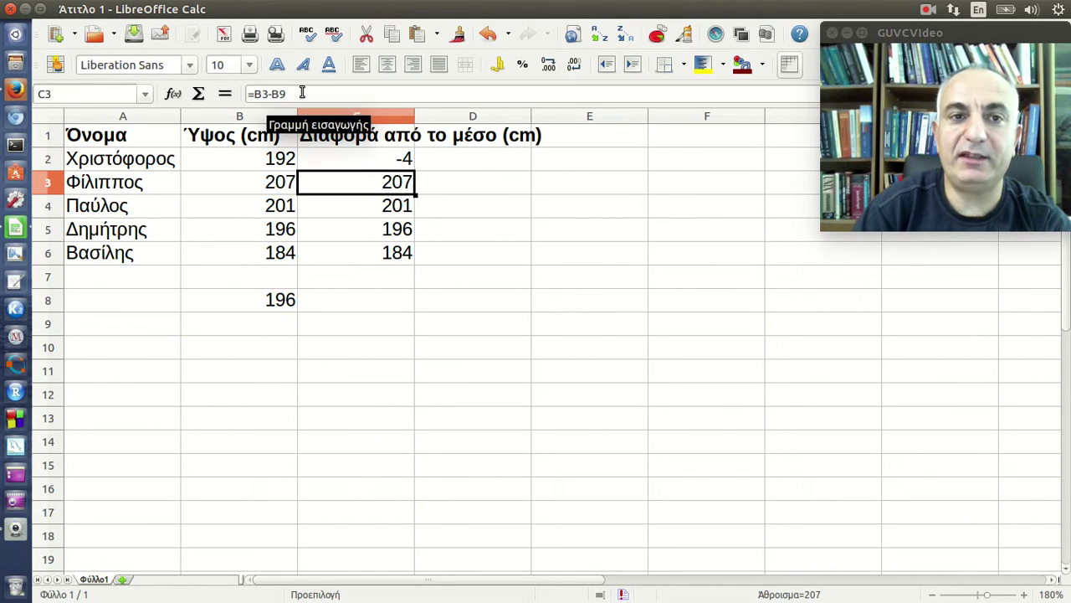
pyautogui.click(301, 92)
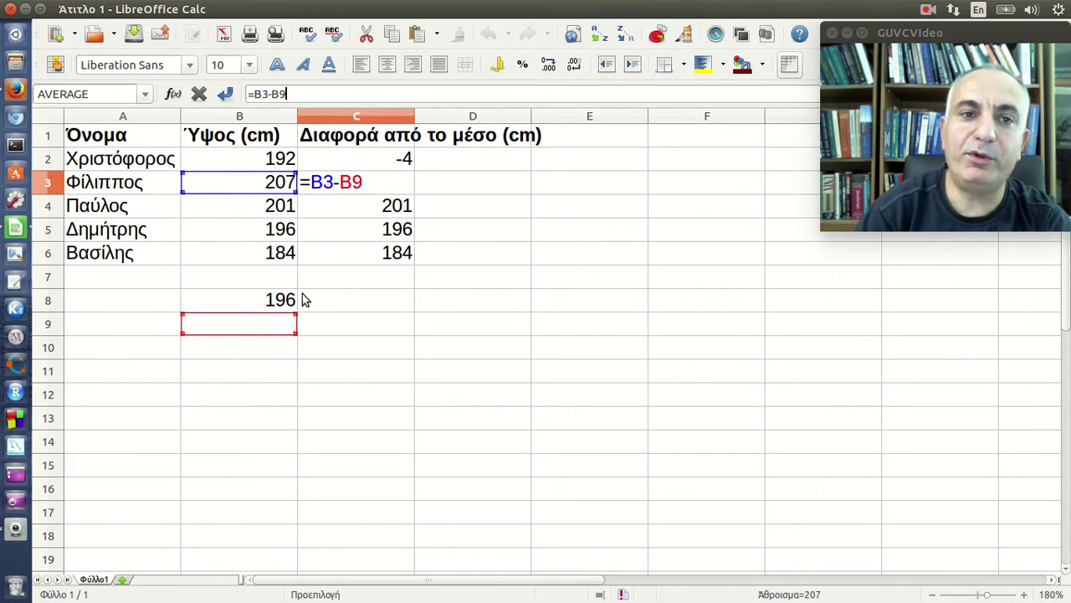
pyautogui.click(271, 94)
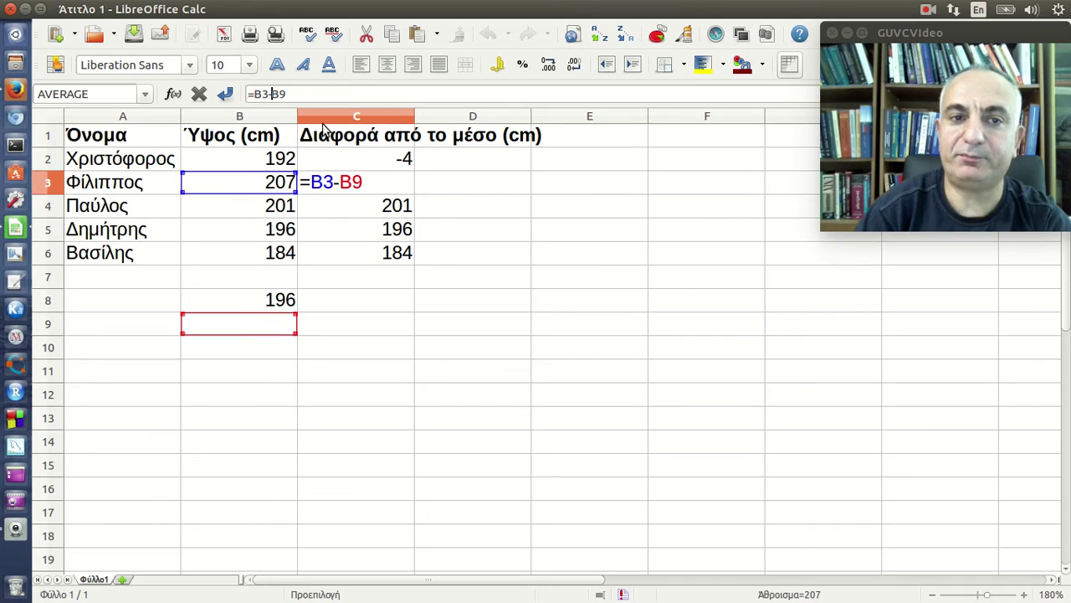
pyautogui.write('$B')
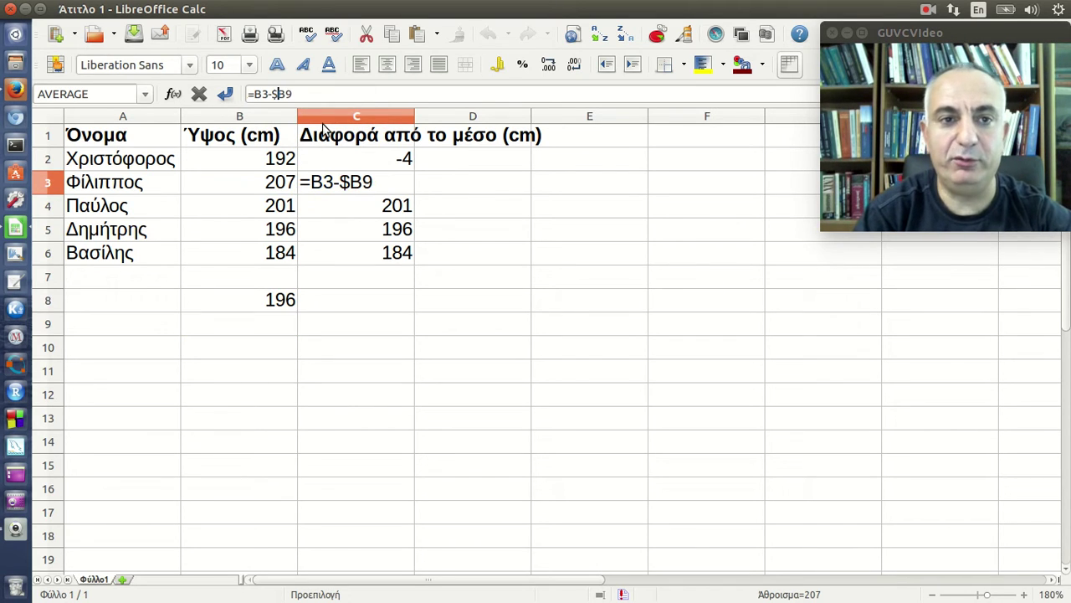
pyautogui.write('$')
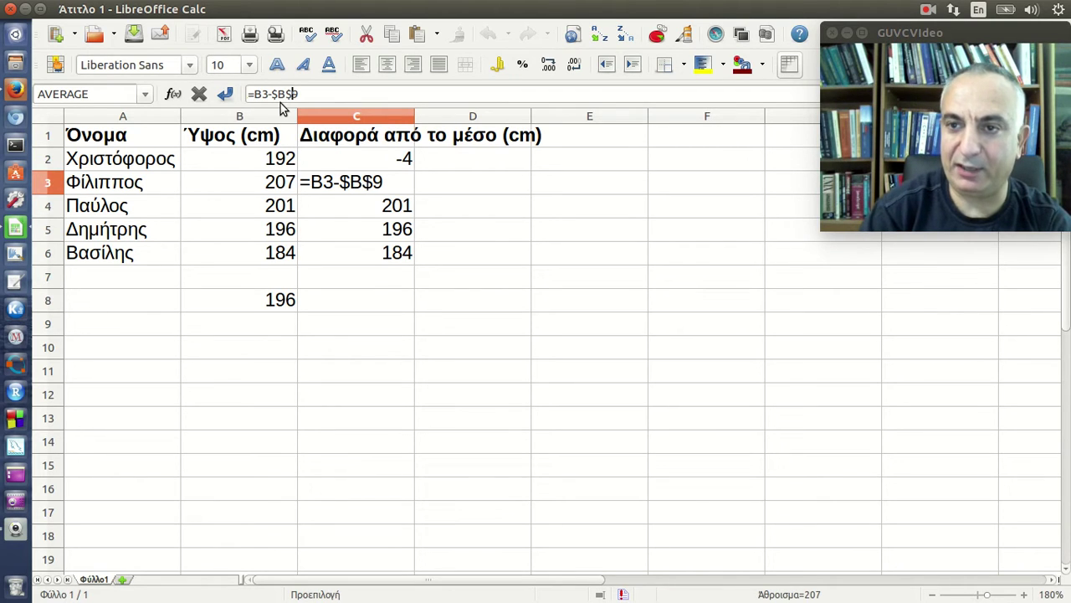
pyautogui.press('Return')
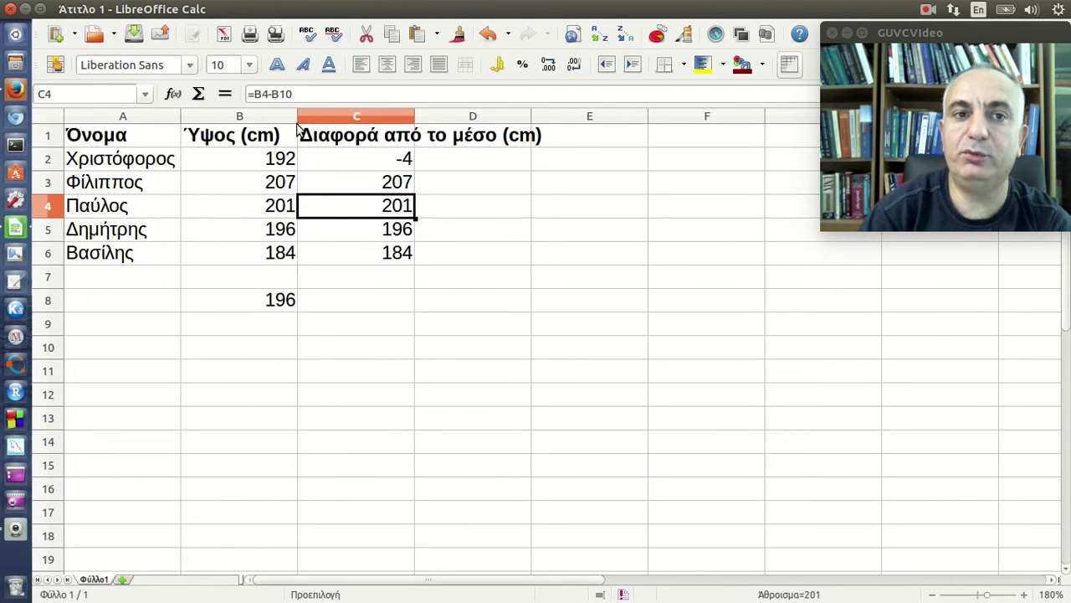
pyautogui.click(348, 184)
pyautogui.click(308, 92)
pyautogui.press('BackSpace')
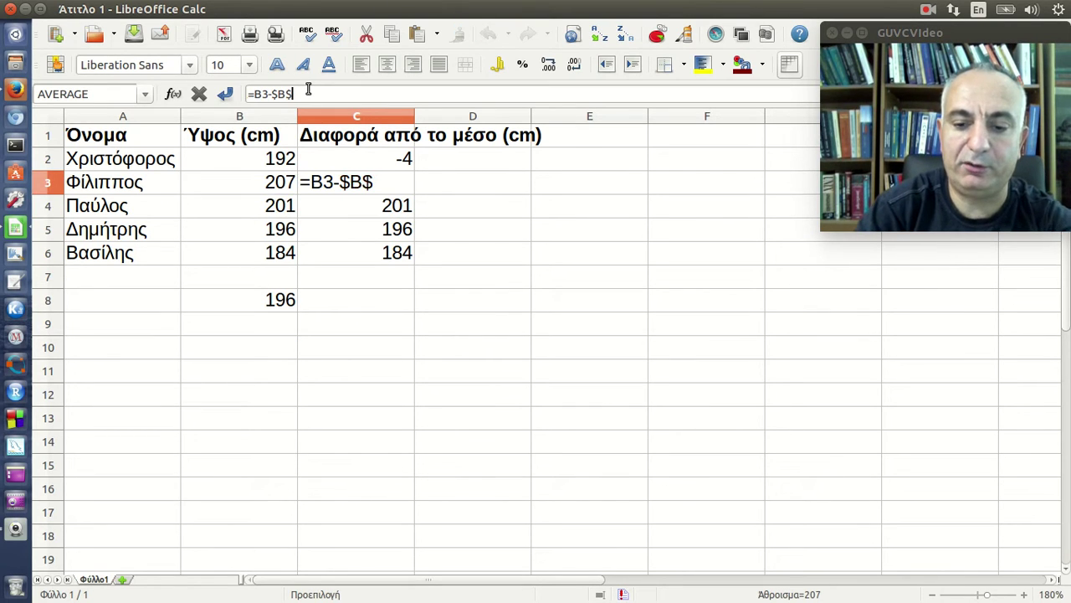
pyautogui.write('8')
pyautogui.press('Return')
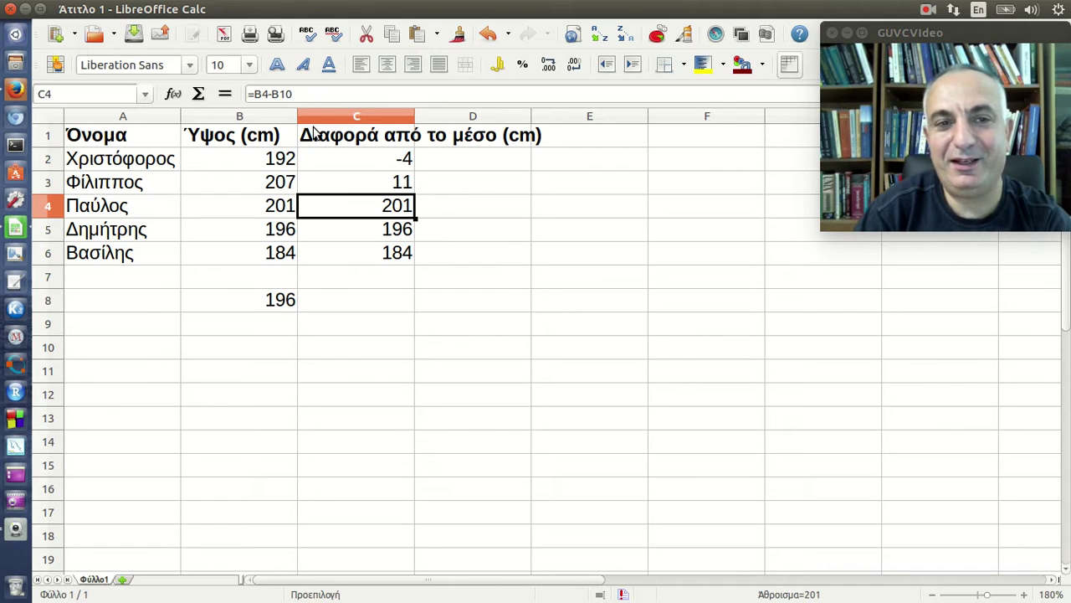
# - Delete the difference values in C3:C7, then in C2
pyautogui.click(353, 188)
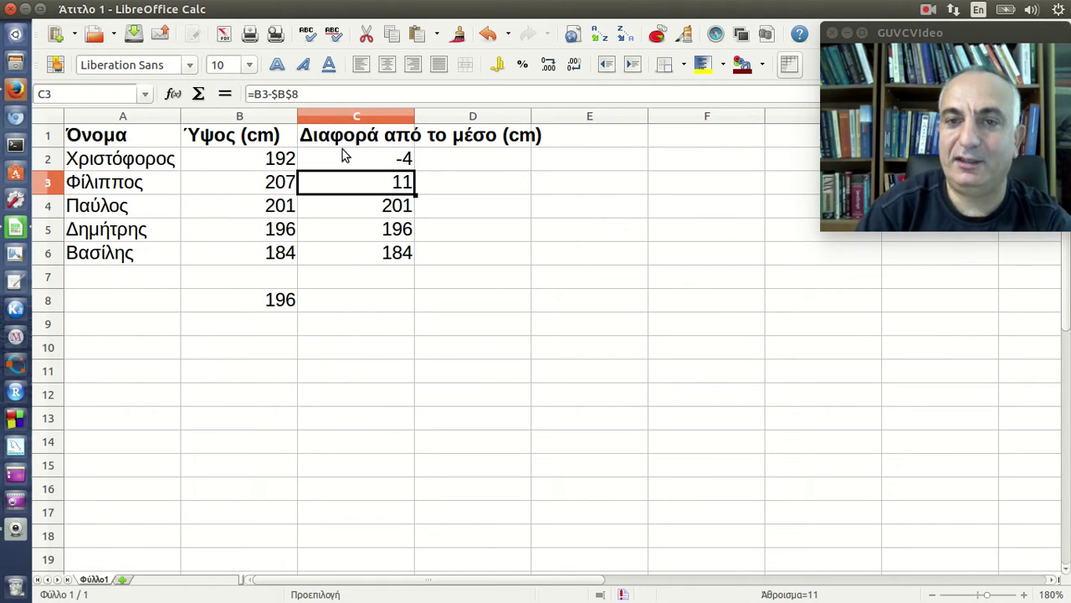
pyautogui.moveTo(373, 188); pyautogui.dragTo(375, 270)
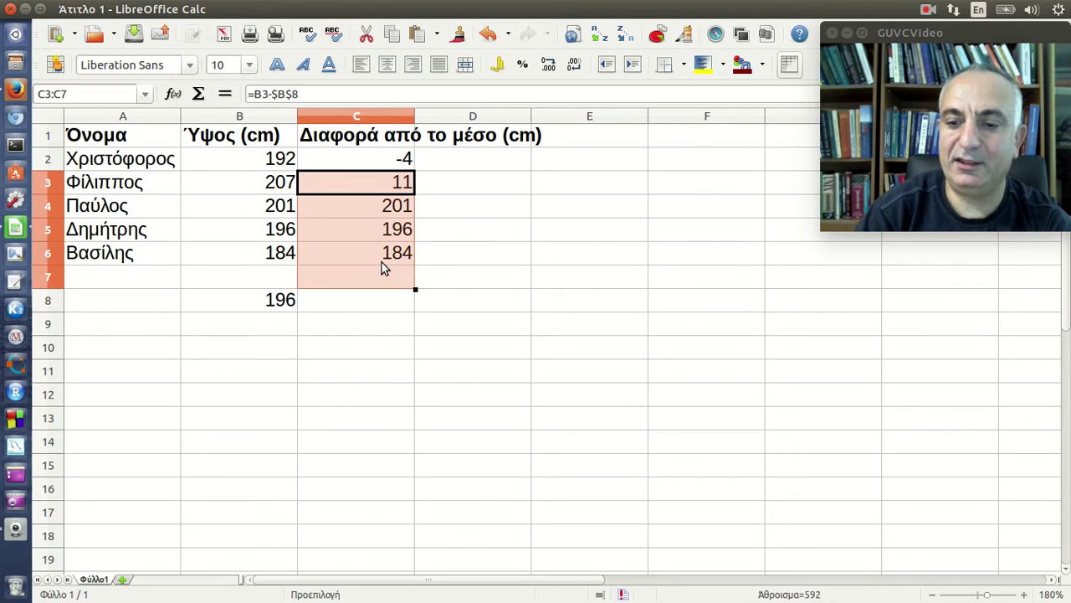
pyautogui.press('Delete')
pyautogui.click(352, 159)
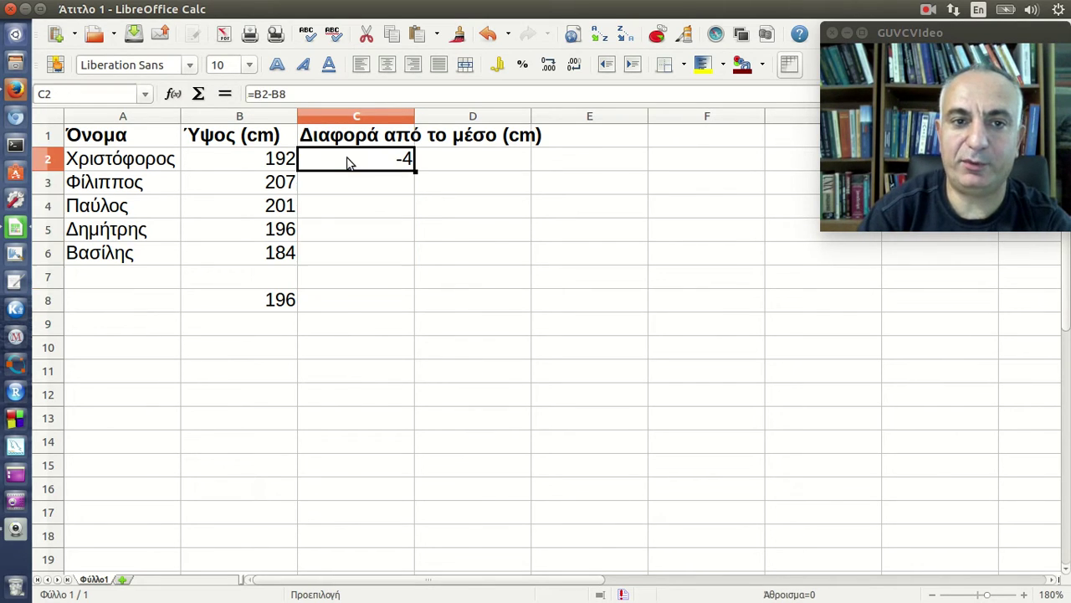
pyautogui.press('Delete')
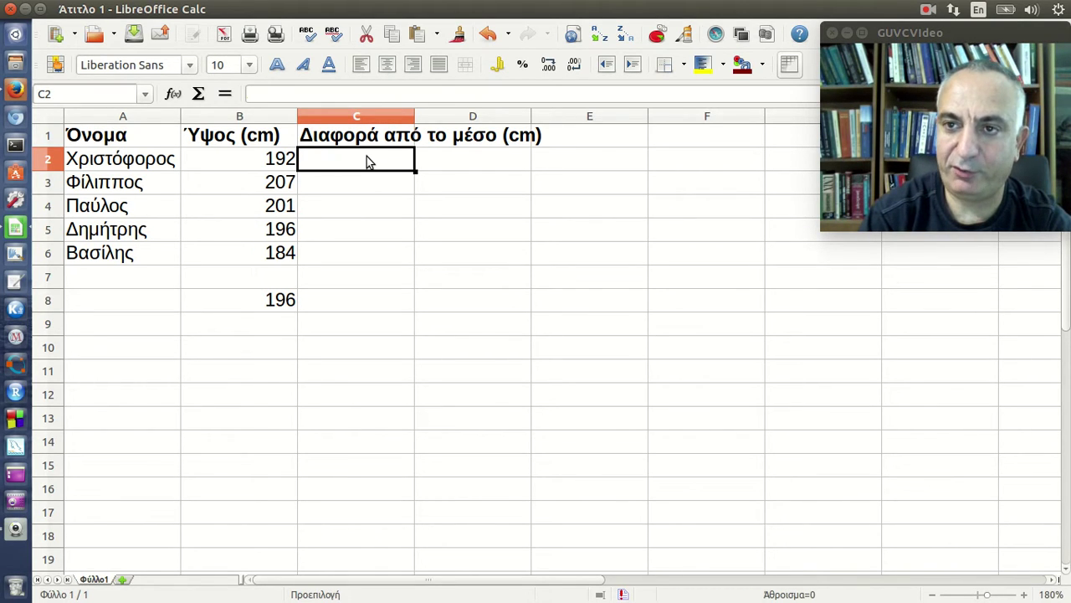
# - Enter =B2-B$8 in C2, locking the average row so it shows -4
pyautogui.write('=')
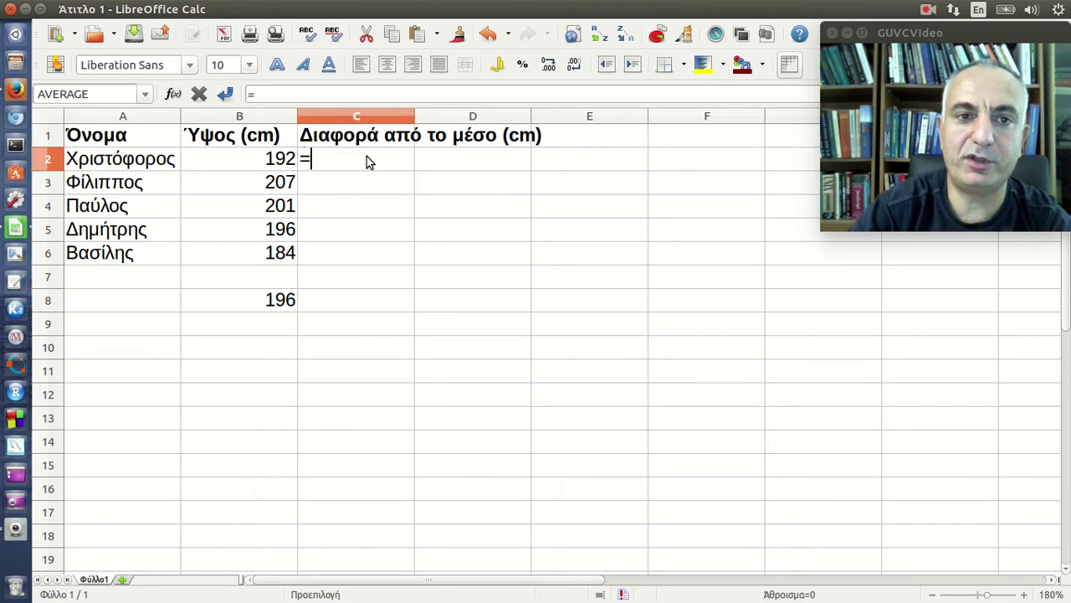
pyautogui.click(281, 165)
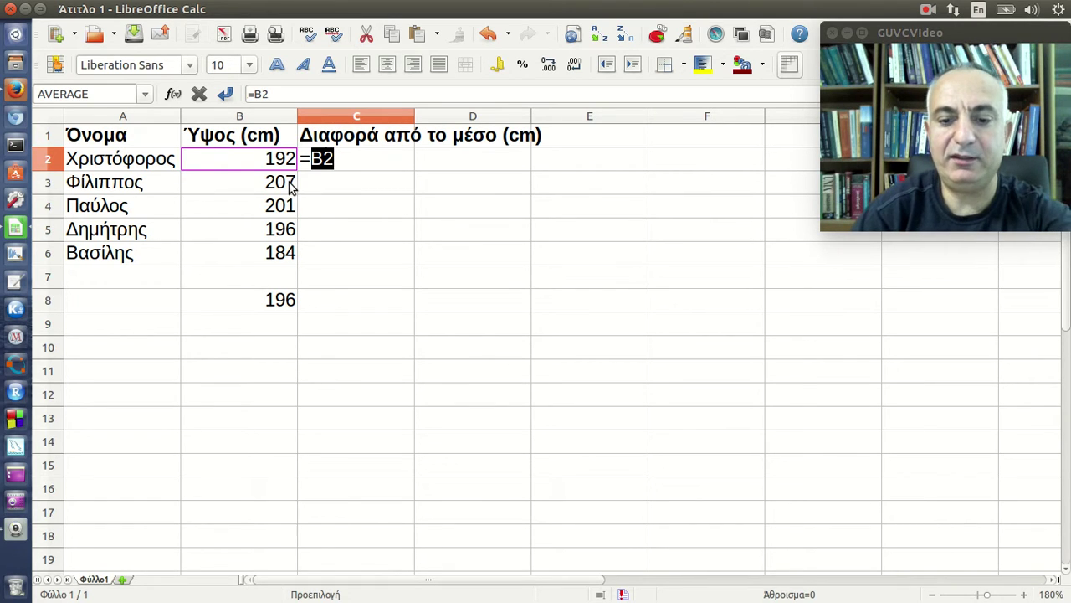
pyautogui.click(358, 163)
pyautogui.write('-')
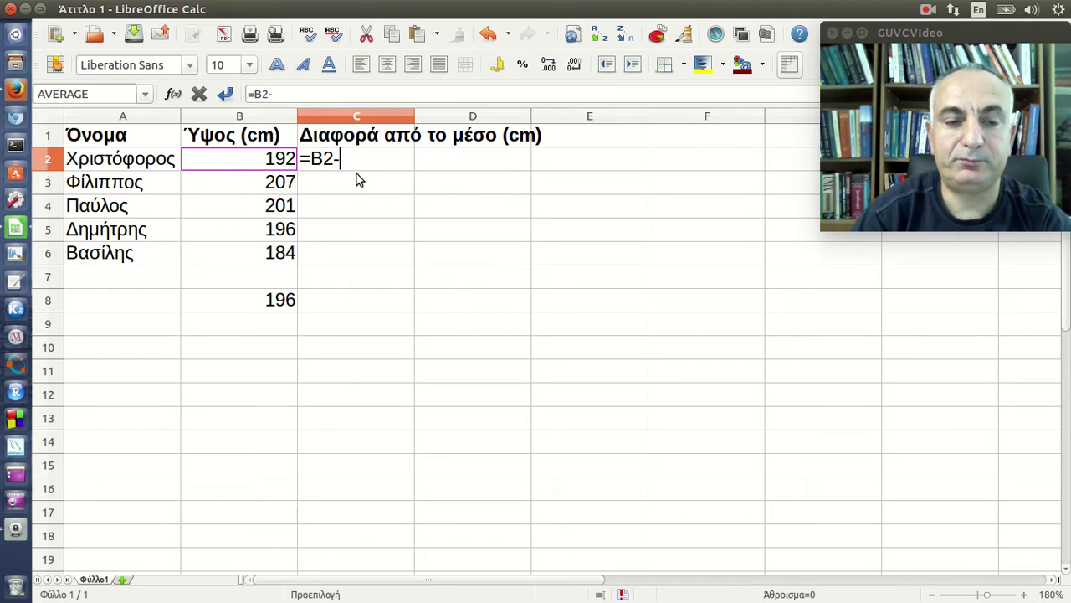
pyautogui.click(283, 303)
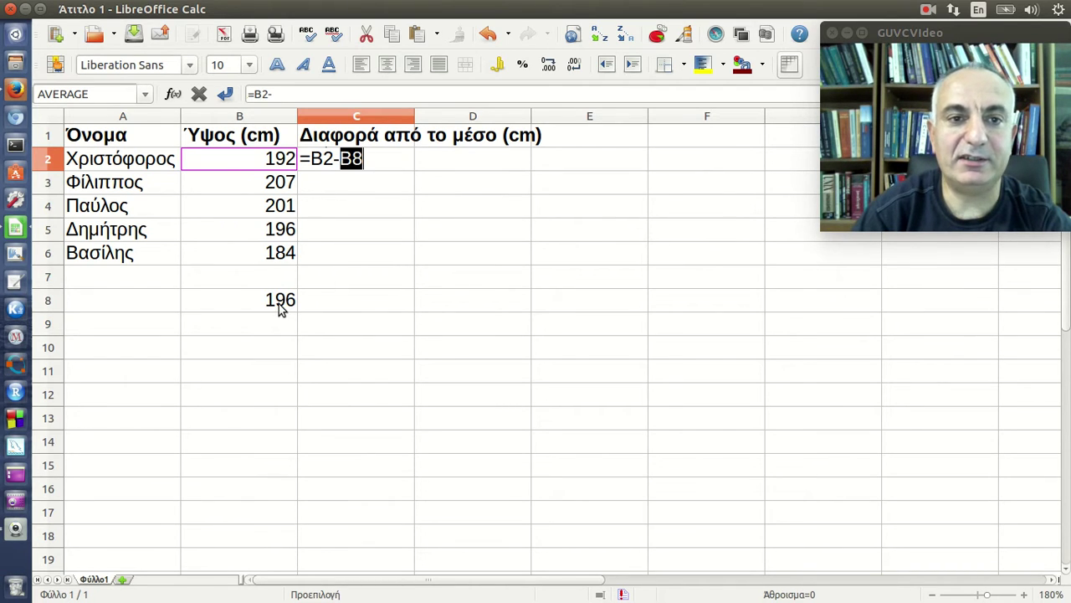
pyautogui.click(354, 161)
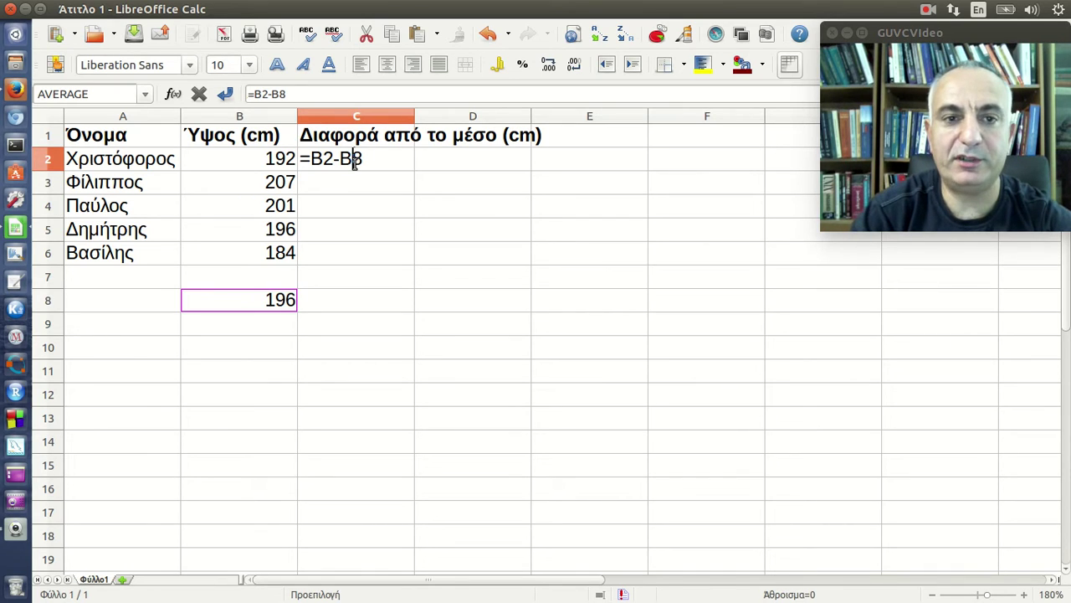
pyautogui.write('$')
pyautogui.click(420, 161)
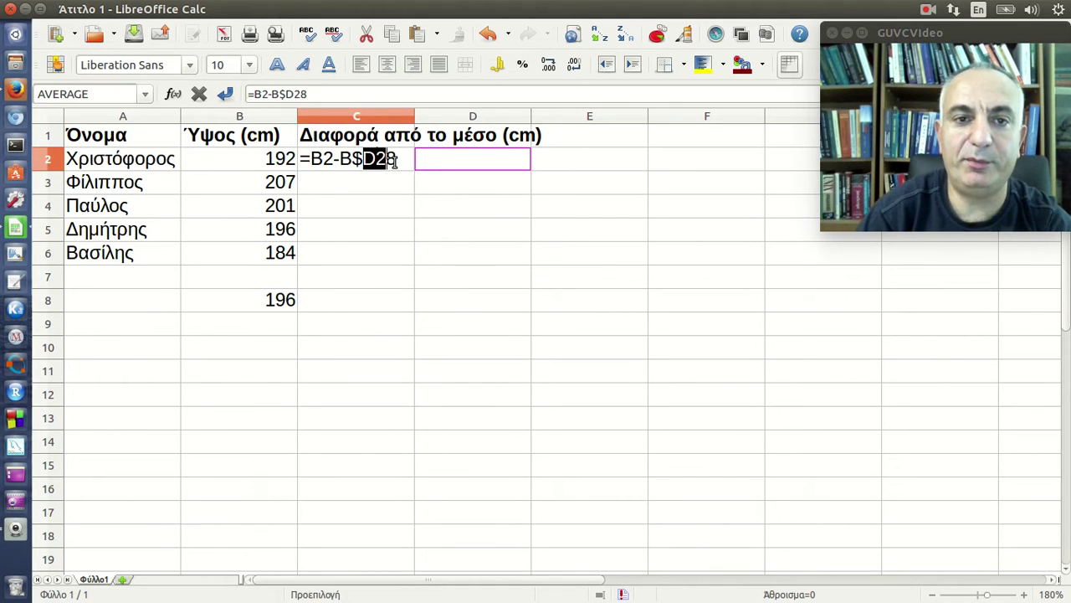
pyautogui.click(392, 161)
pyautogui.press('BackSpace')
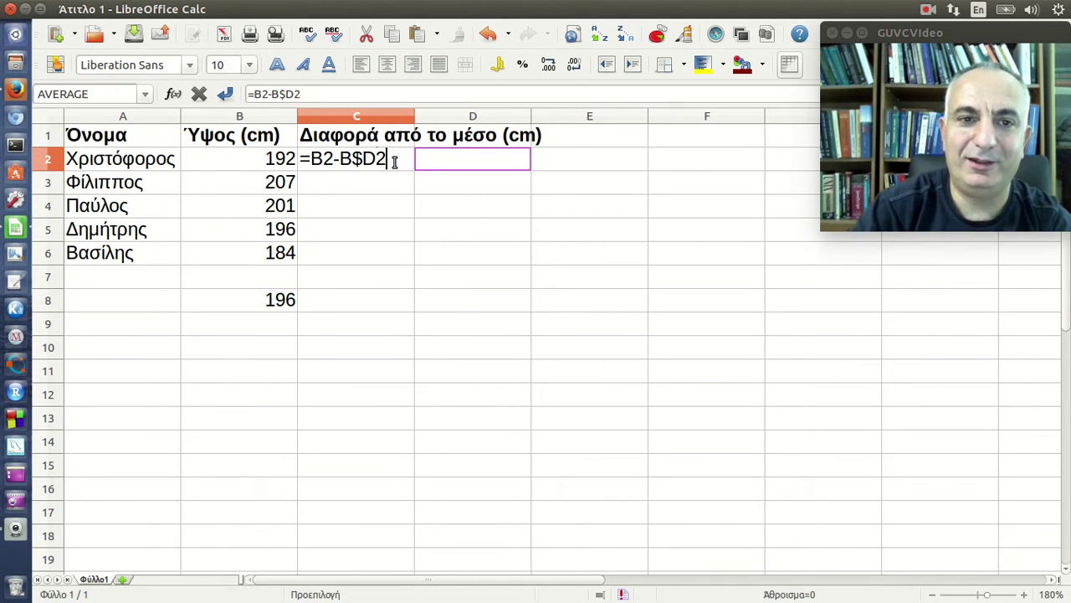
pyautogui.press('BackSpace')
pyautogui.press('BackSpace')
pyautogui.write('8')
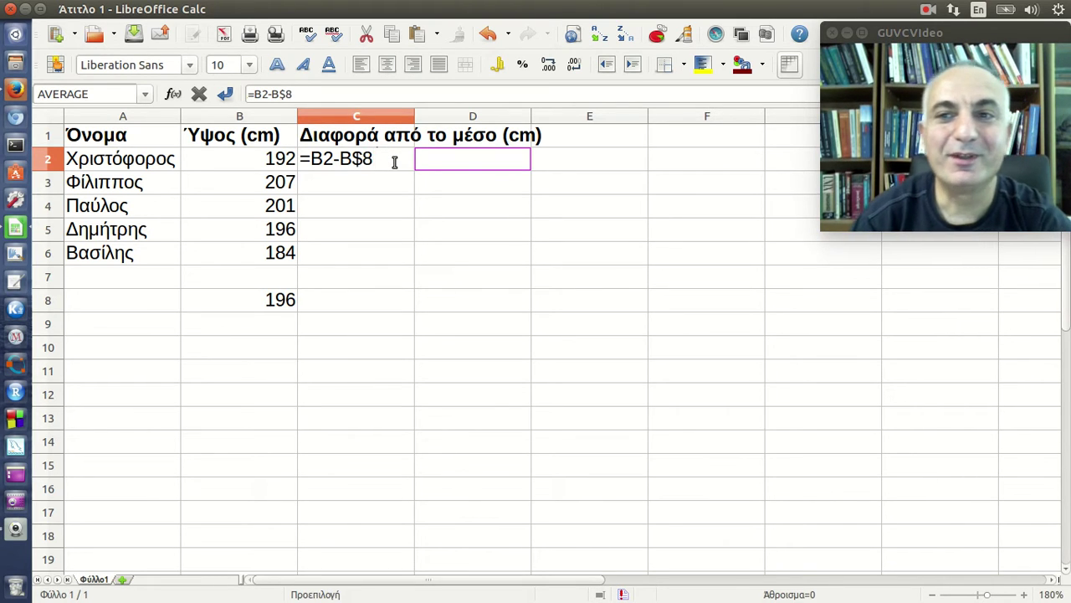
pyautogui.press('Return')
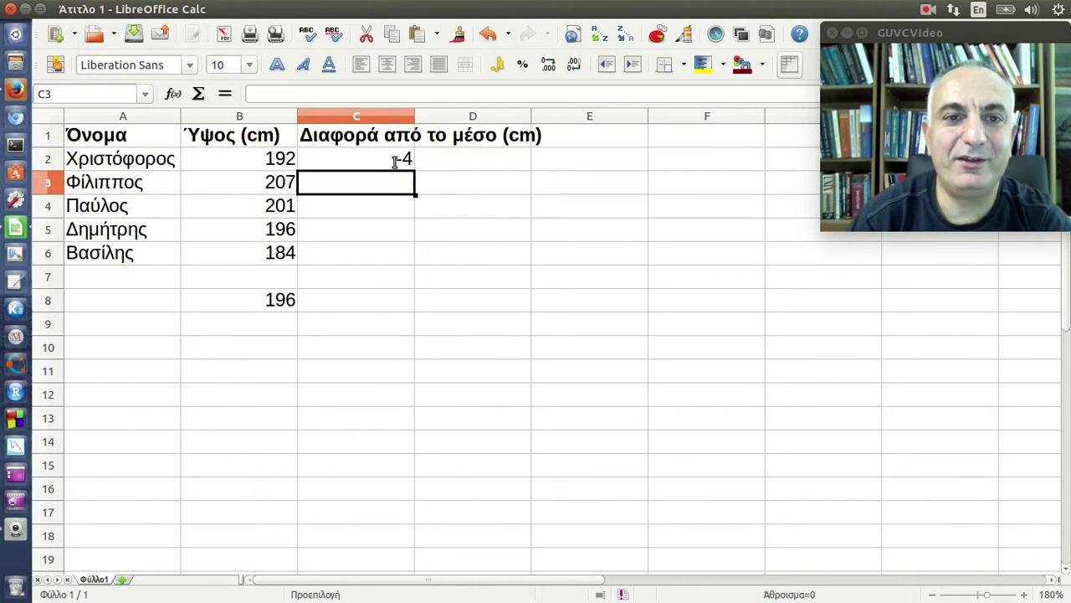
# - Recheck C2's formula =B2-B$8 and the average formula in B8
pyautogui.click(394, 161)
pyautogui.write('=B2-B$8')
pyautogui.click(335, 94)
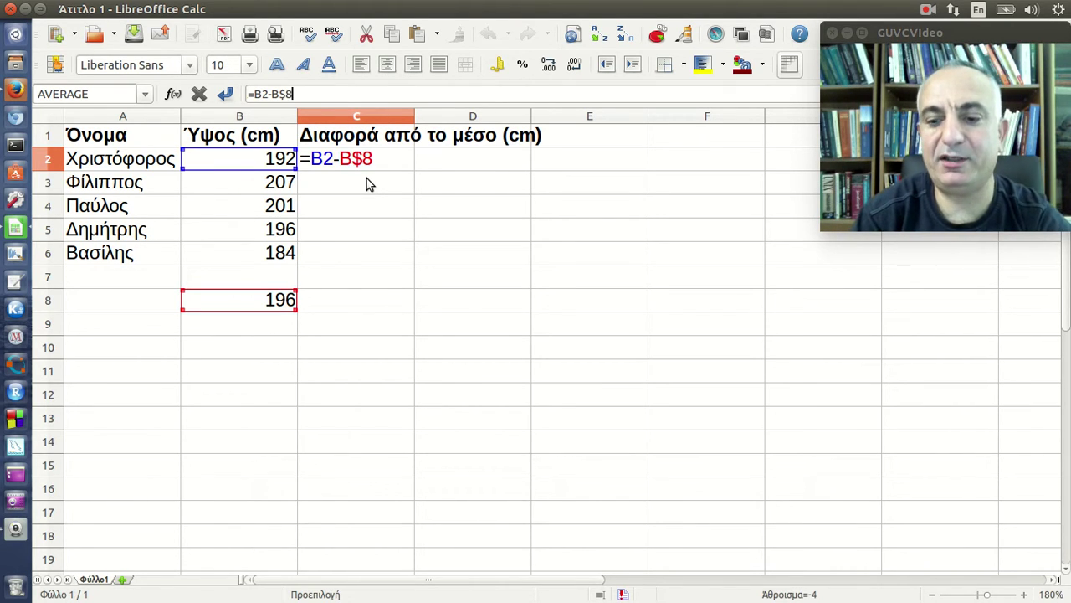
pyautogui.press('Return')
pyautogui.click(365, 159)
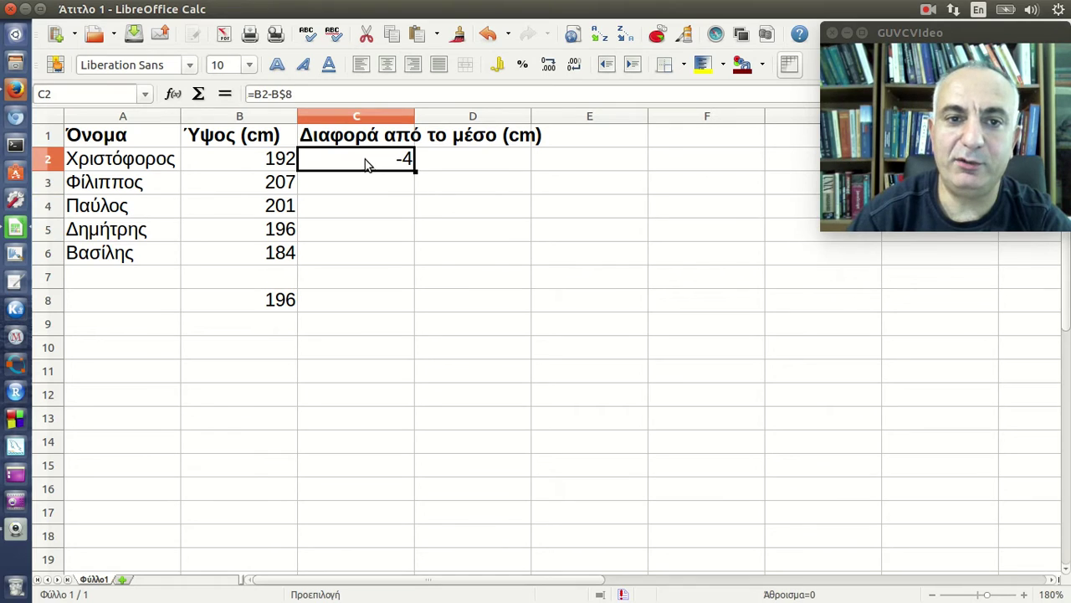
pyautogui.click(308, 93)
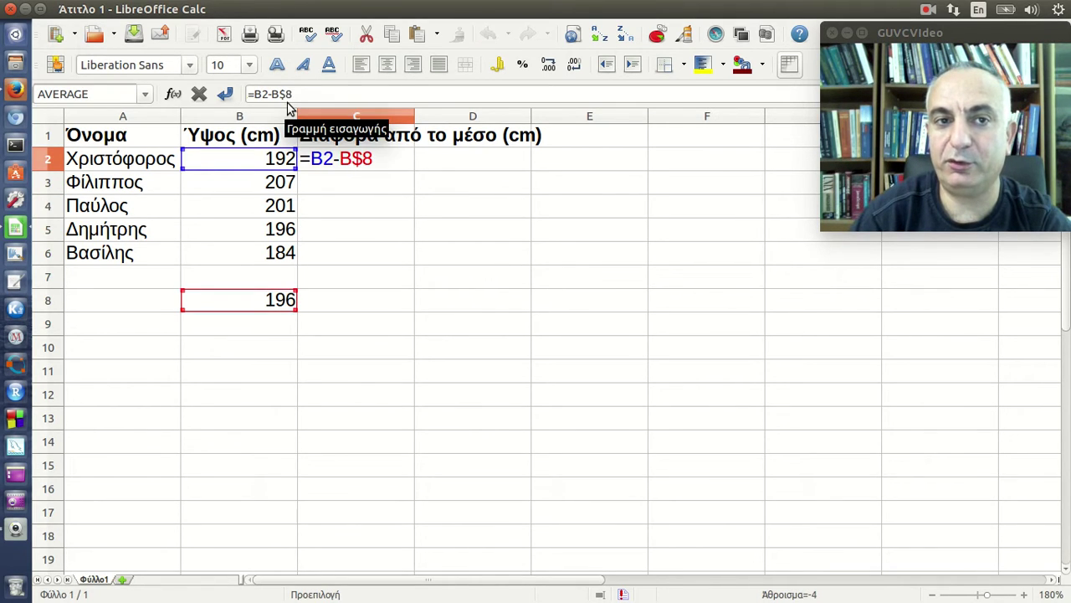
pyautogui.press('Return')
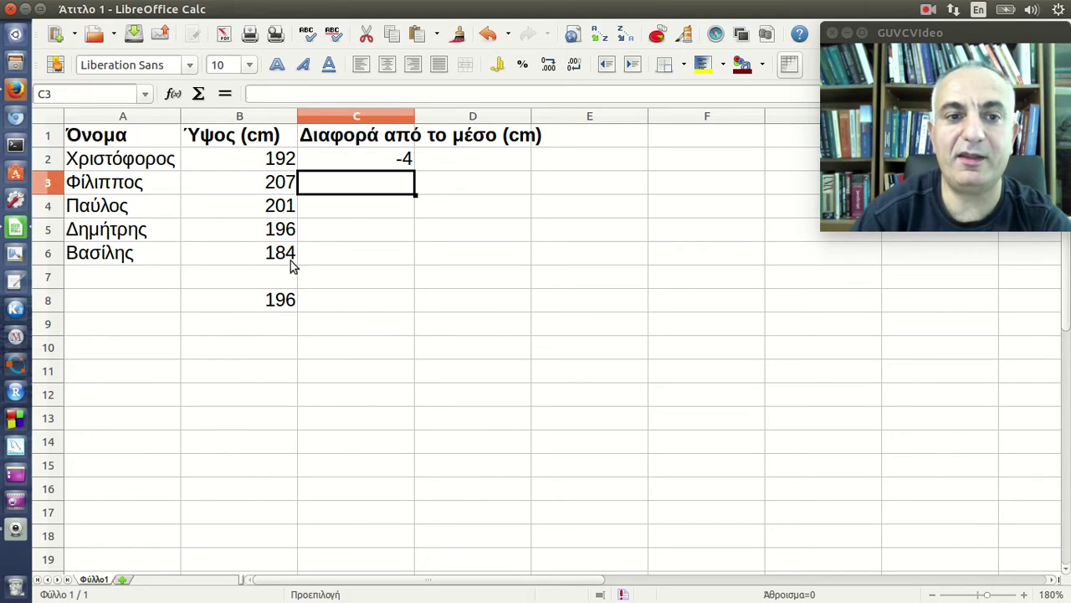
pyautogui.click(280, 313)
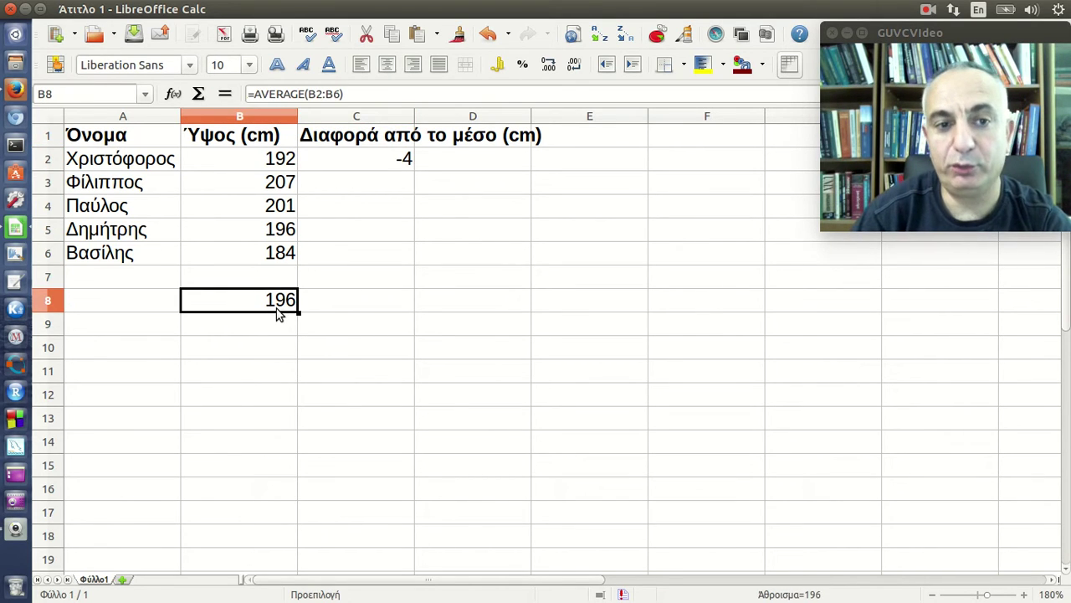
pyautogui.click(378, 163)
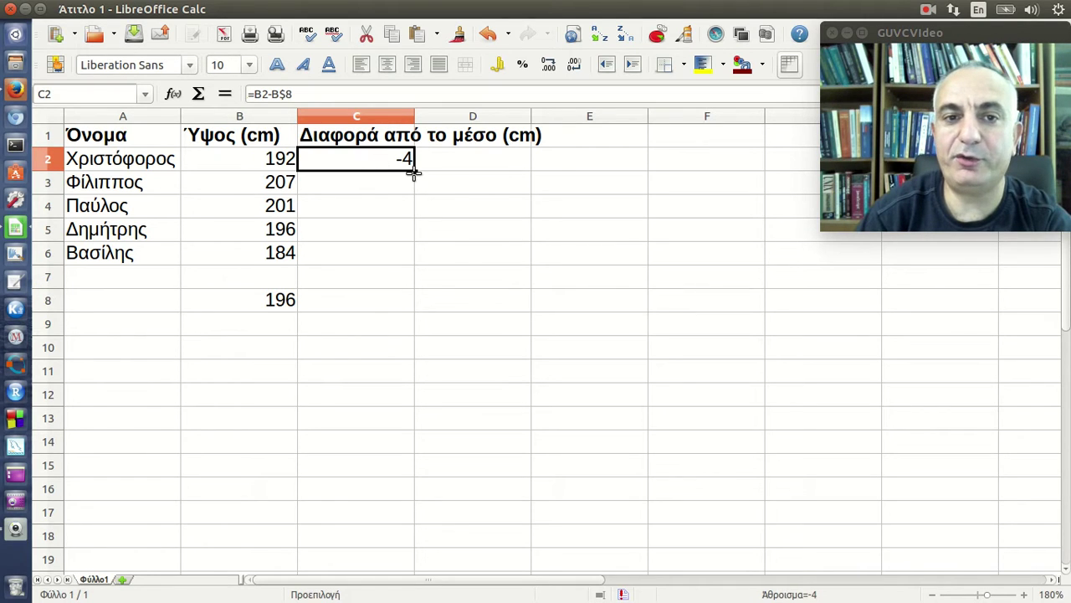
# - Fill C2's difference formula down to C6, giving 11, 5, 0 and -12
pyautogui.doubleClick(414, 171)
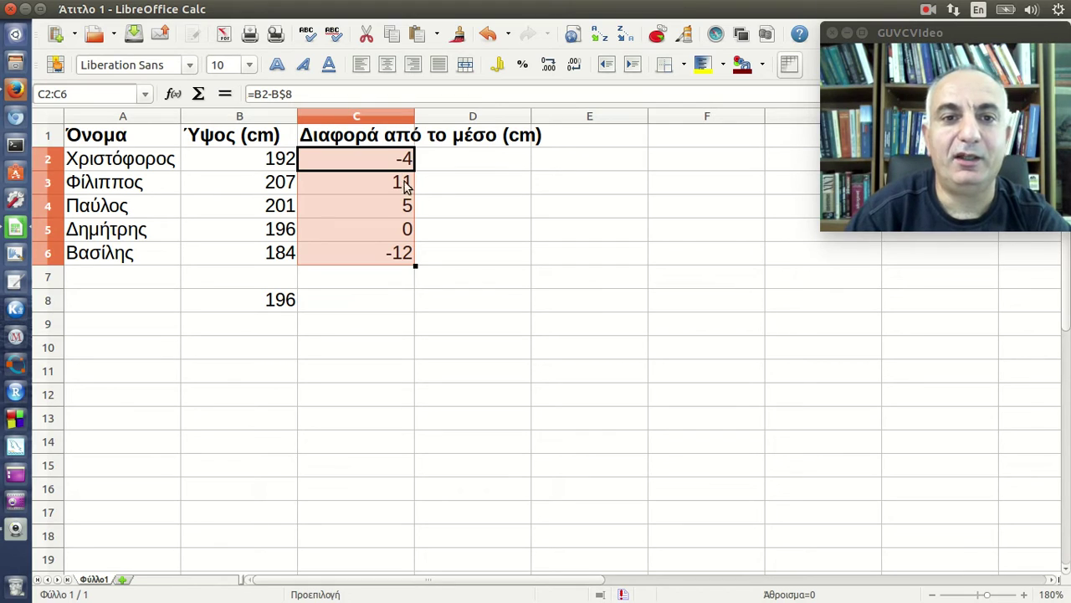
pyautogui.click(399, 170)
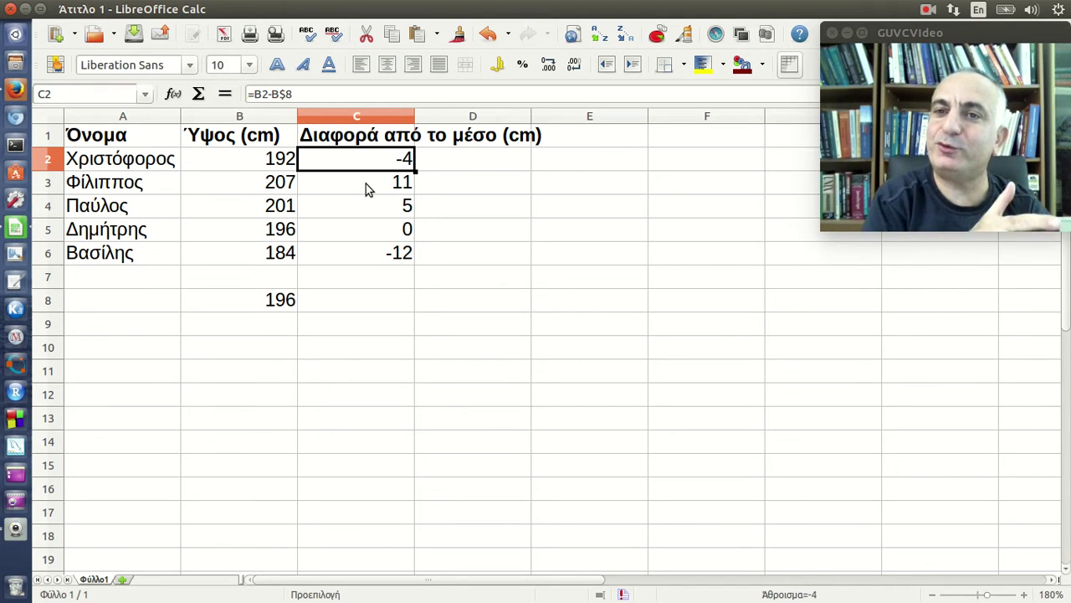
pyautogui.click(364, 187)
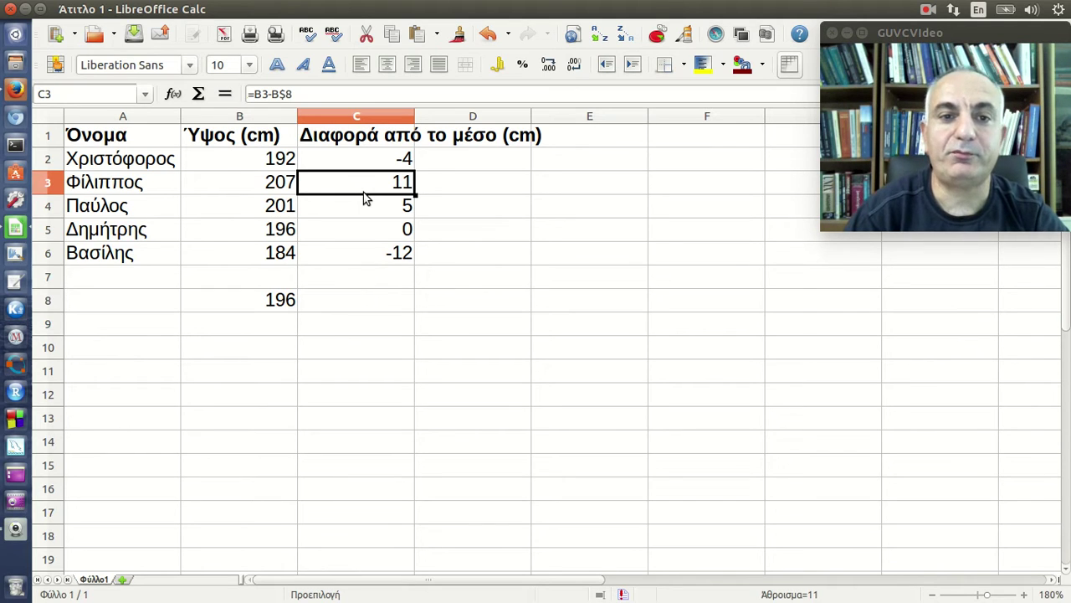
pyautogui.click(382, 256)
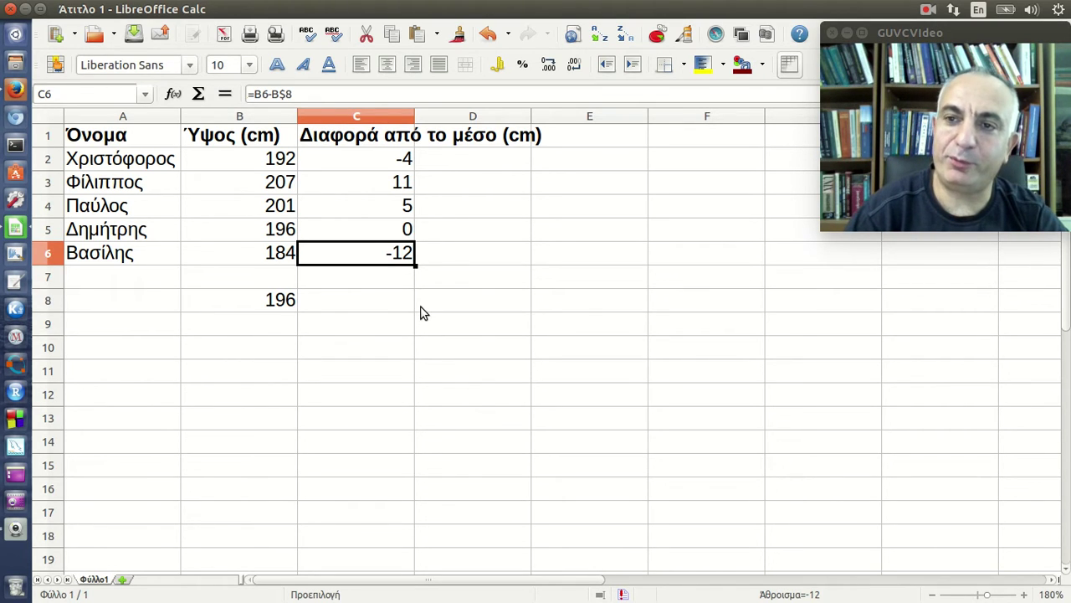
# - Select the table from the header row and insert a chart
pyautogui.click(376, 118)
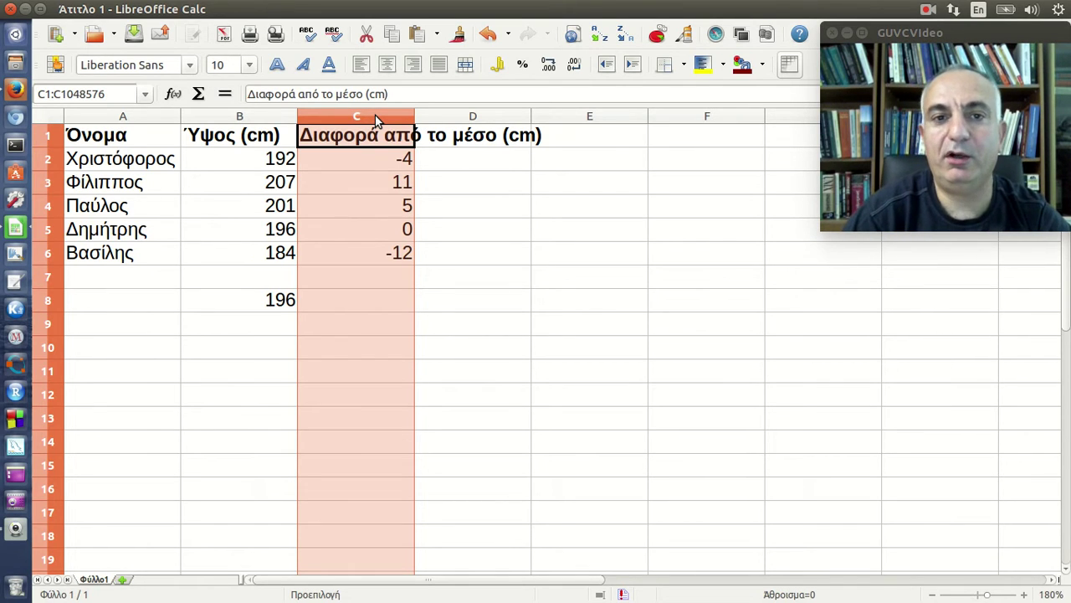
pyautogui.click(384, 189)
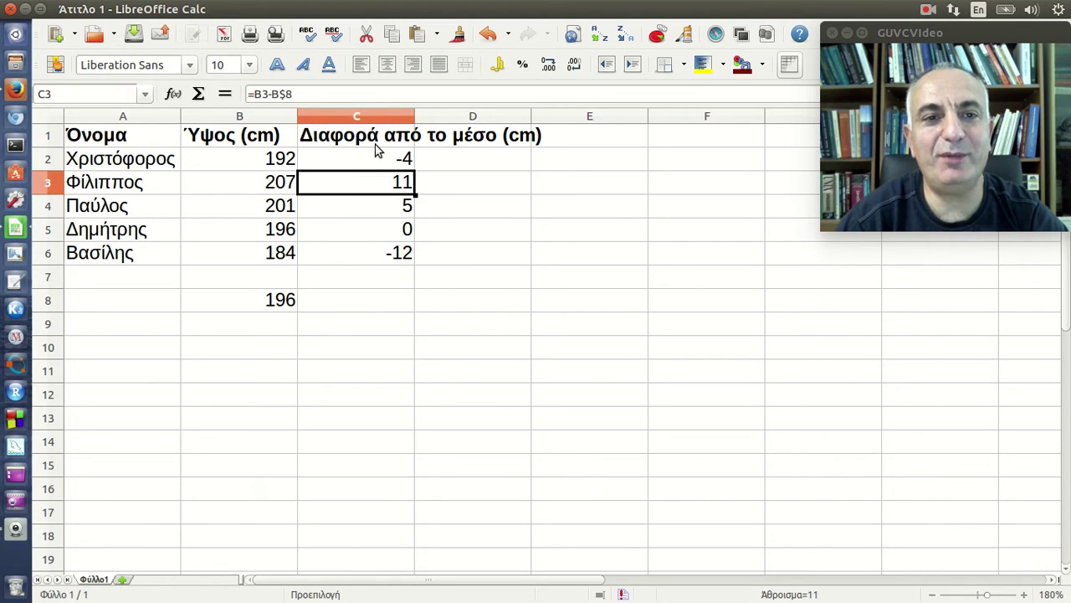
pyautogui.press('Up')
pyautogui.press('Up')
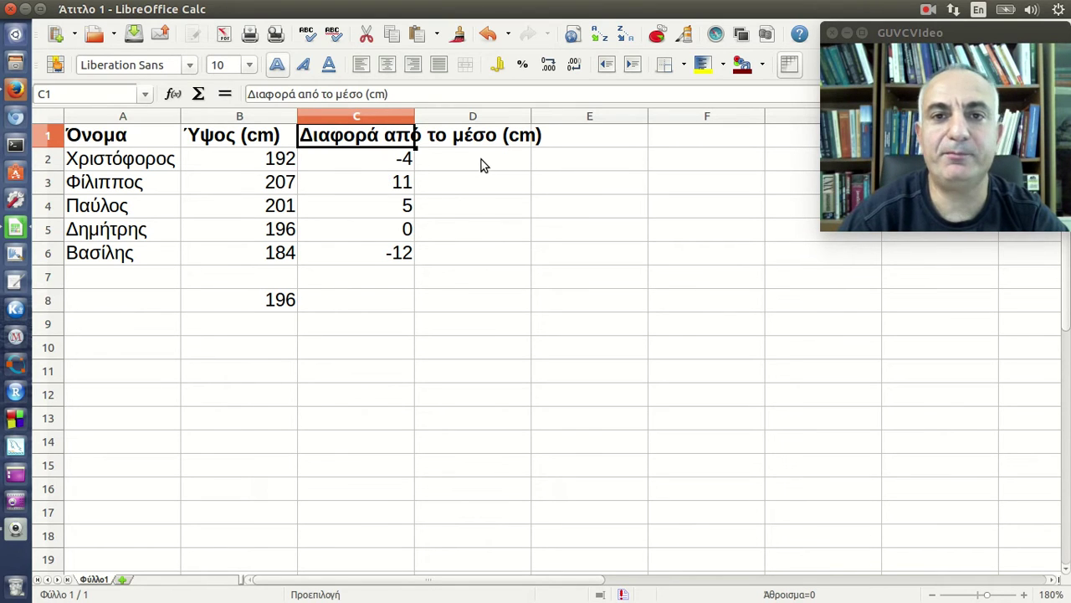
pyautogui.click(658, 37)
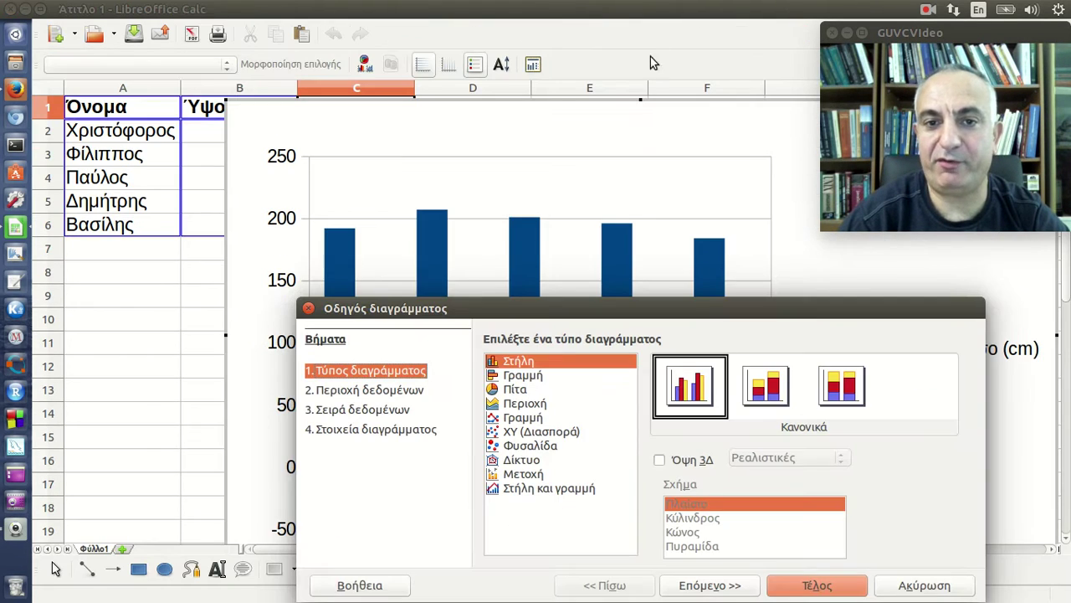
# - Keep row 1 and column A as chart labels for the A1:C6 range
pyautogui.moveTo(687, 307); pyautogui.dragTo(589, 182)
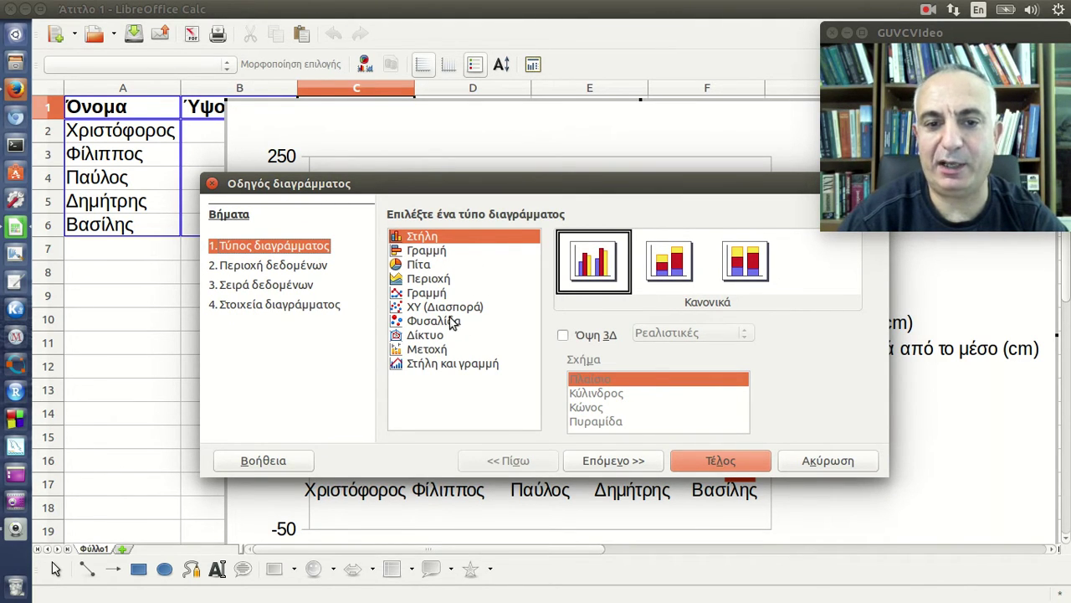
pyautogui.click(614, 465)
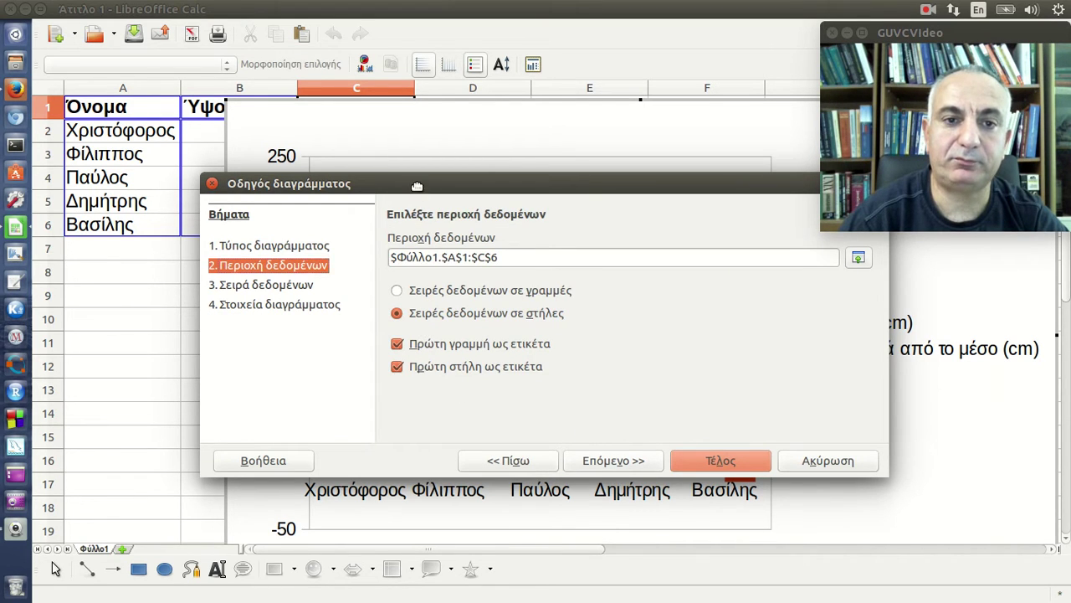
pyautogui.moveTo(416, 187); pyautogui.dragTo(673, 152)
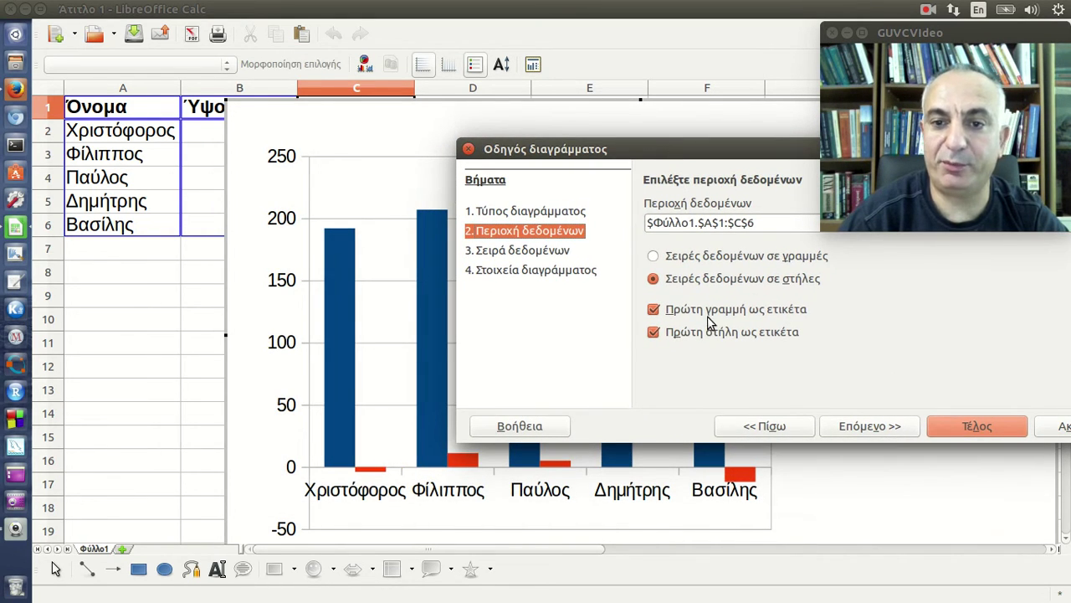
pyautogui.click(665, 338)
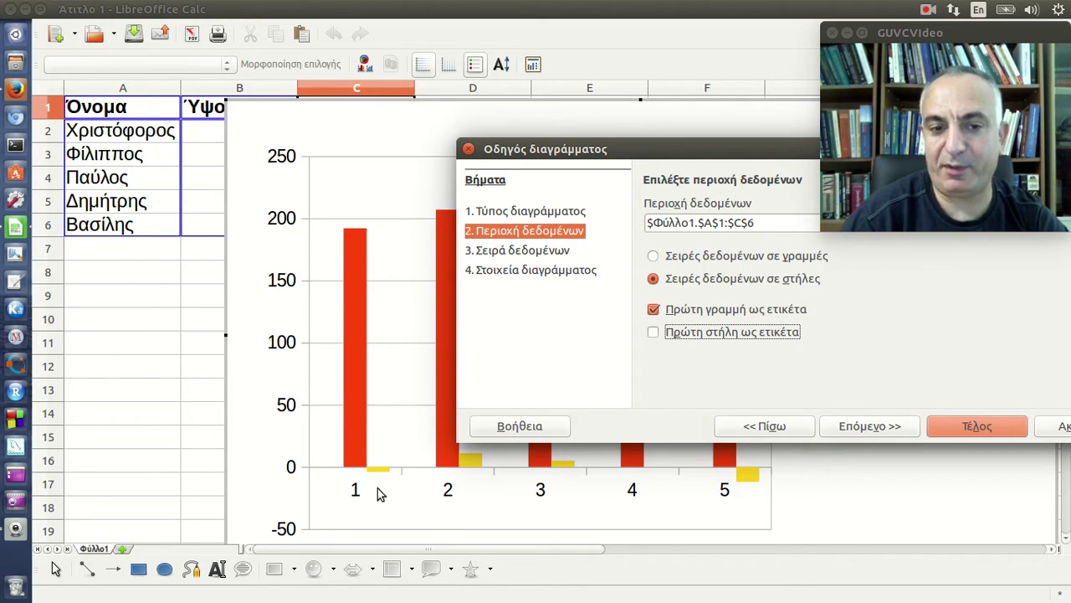
pyautogui.click(654, 332)
pyautogui.click(653, 310)
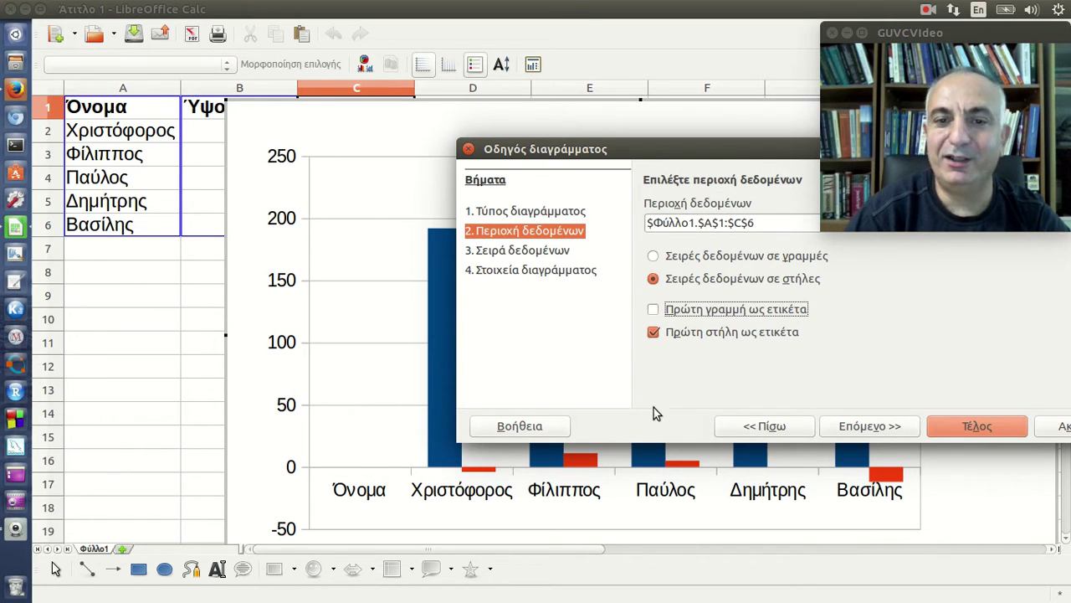
pyautogui.click(656, 330)
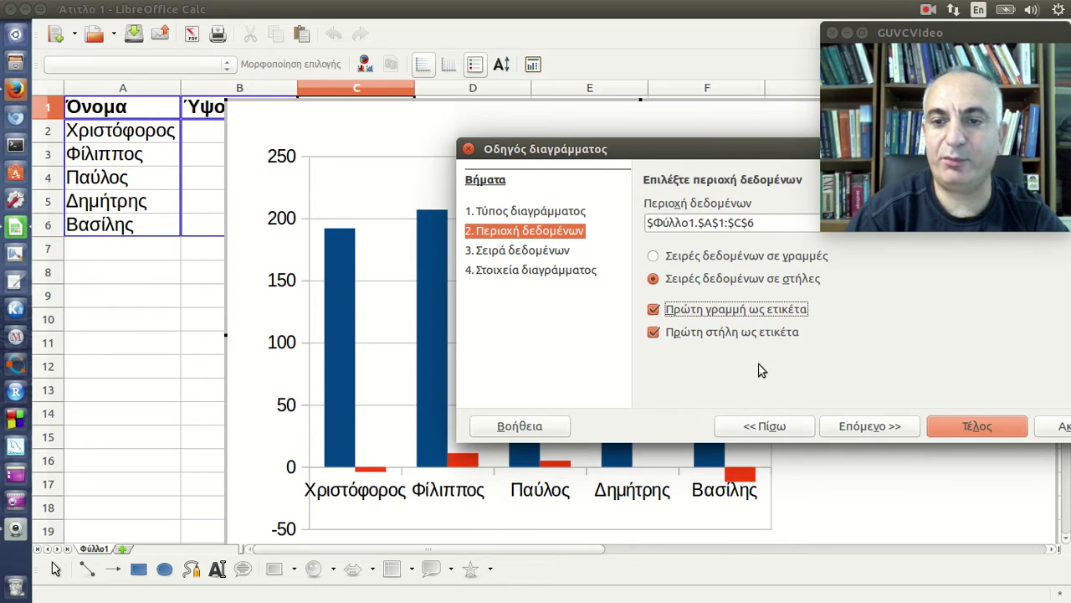
pyautogui.click(871, 426)
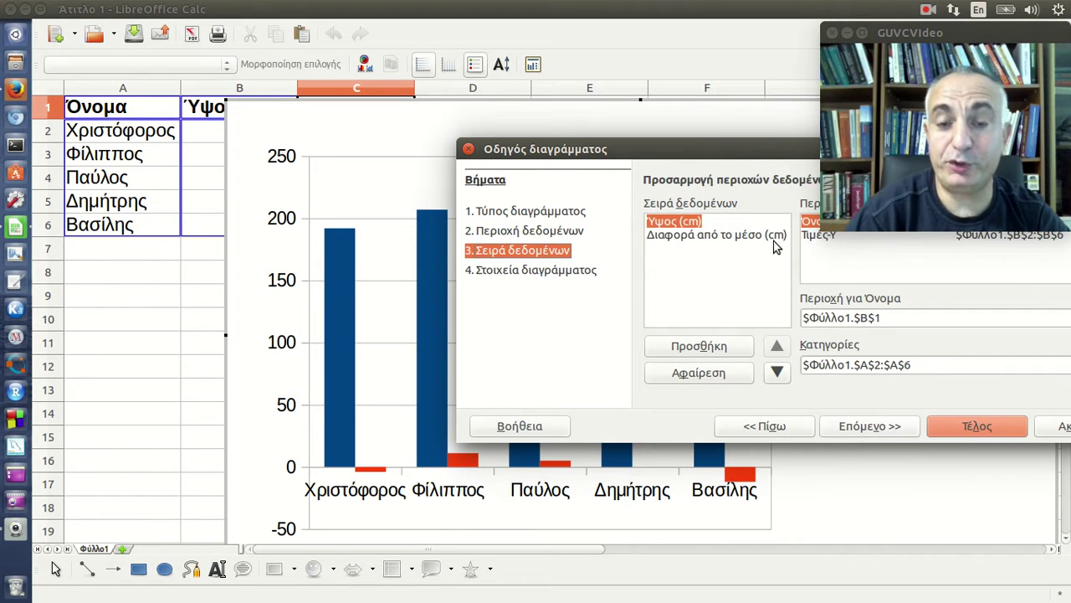
# - Remove the Ύψος (cm) series, leaving only Διαφορά από το μέσο (cm)
pyautogui.moveTo(747, 156); pyautogui.dragTo(612, 146)
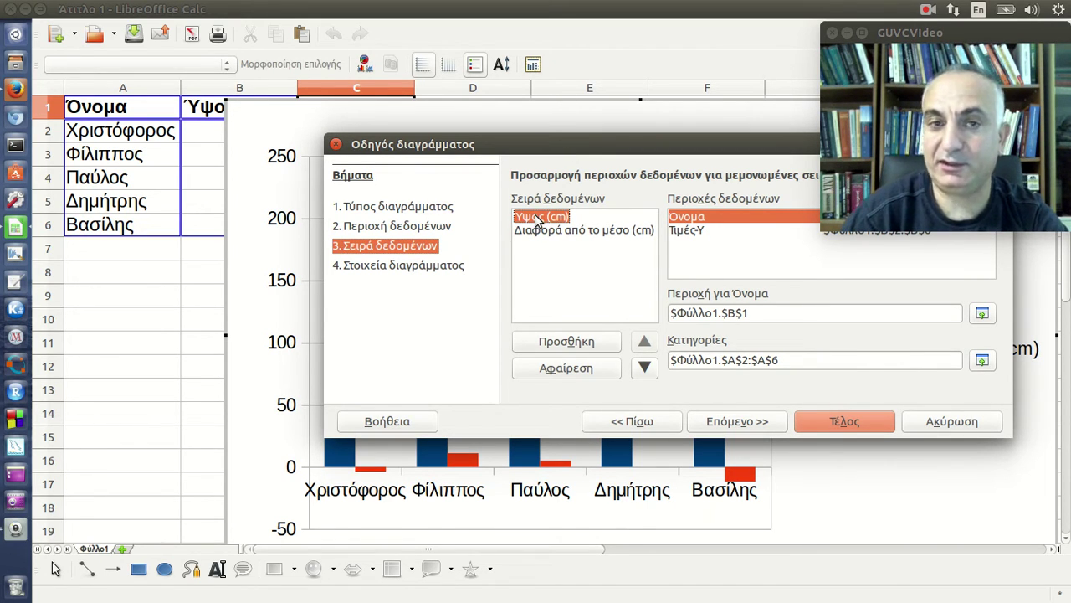
pyautogui.click(607, 371)
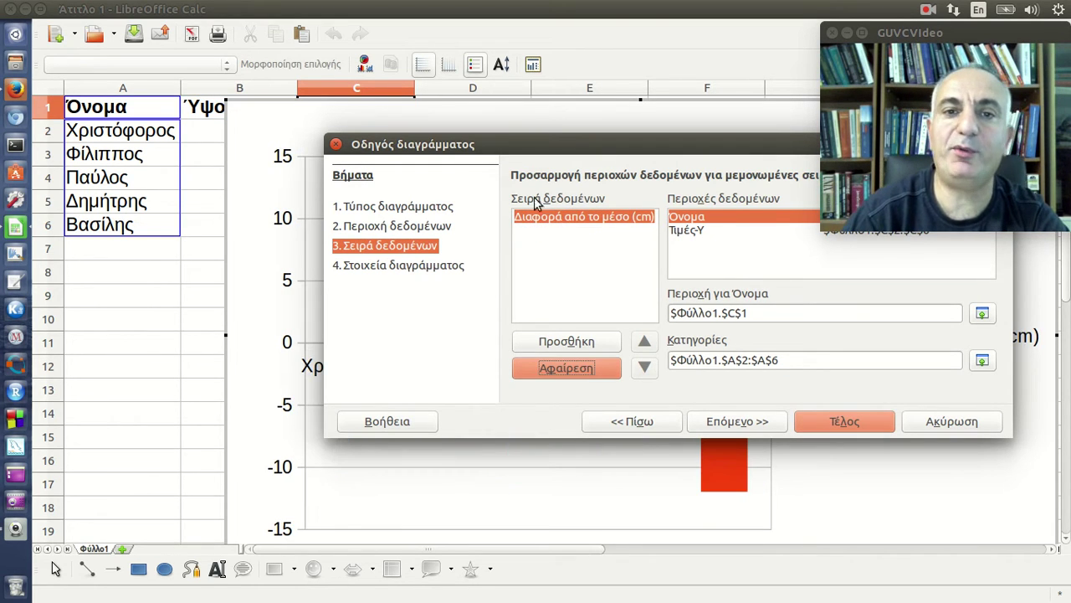
pyautogui.moveTo(504, 151); pyautogui.dragTo(979, 244)
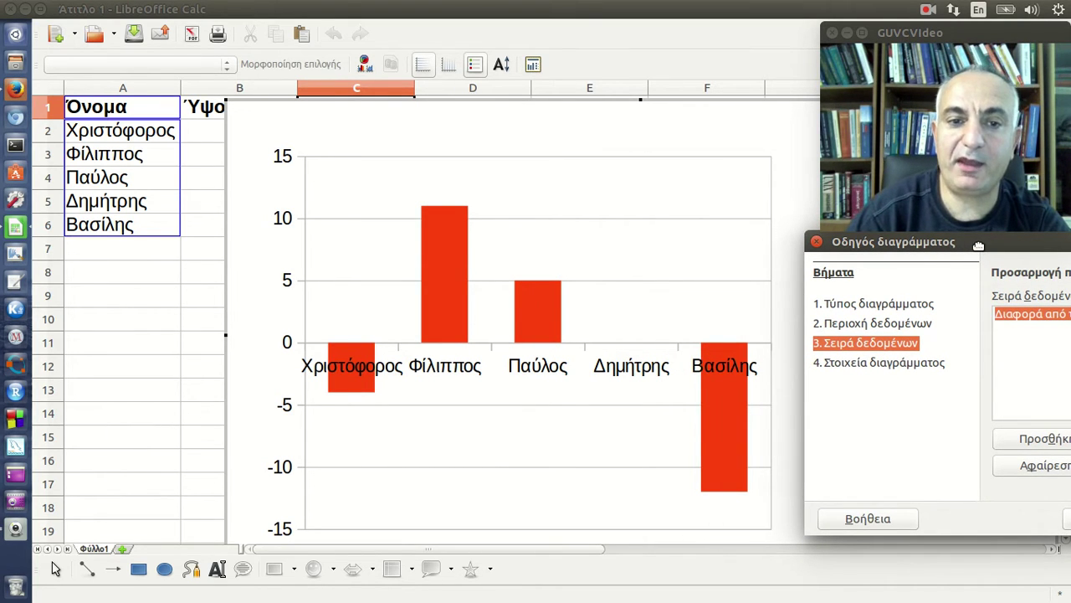
pyautogui.moveTo(979, 244); pyautogui.dragTo(481, 162)
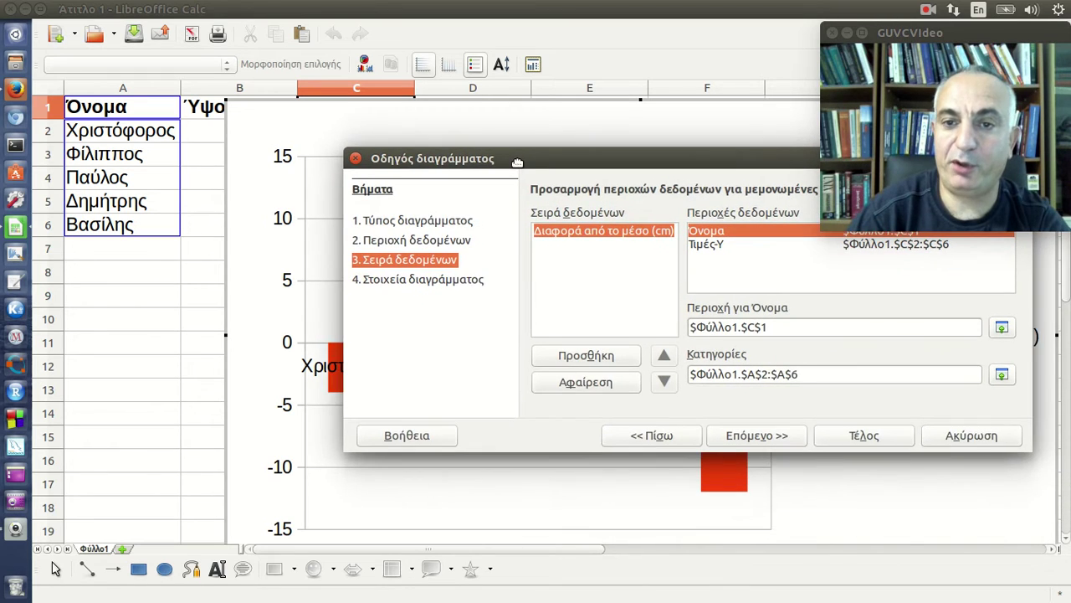
# - Hide the chart legend and title the X axis Παίκτης
pyautogui.click(735, 442)
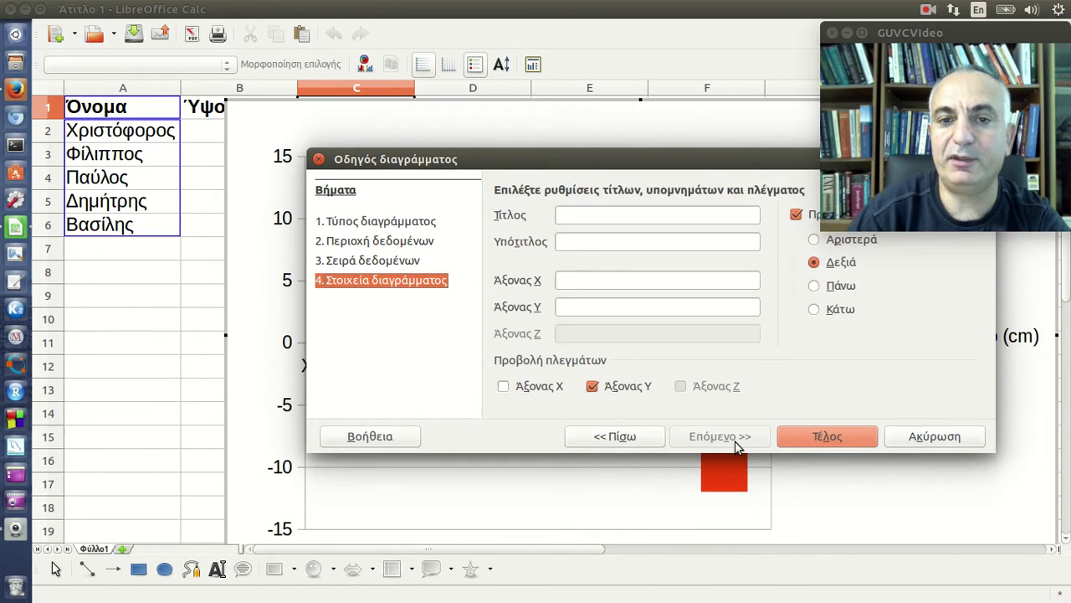
pyautogui.click(797, 218)
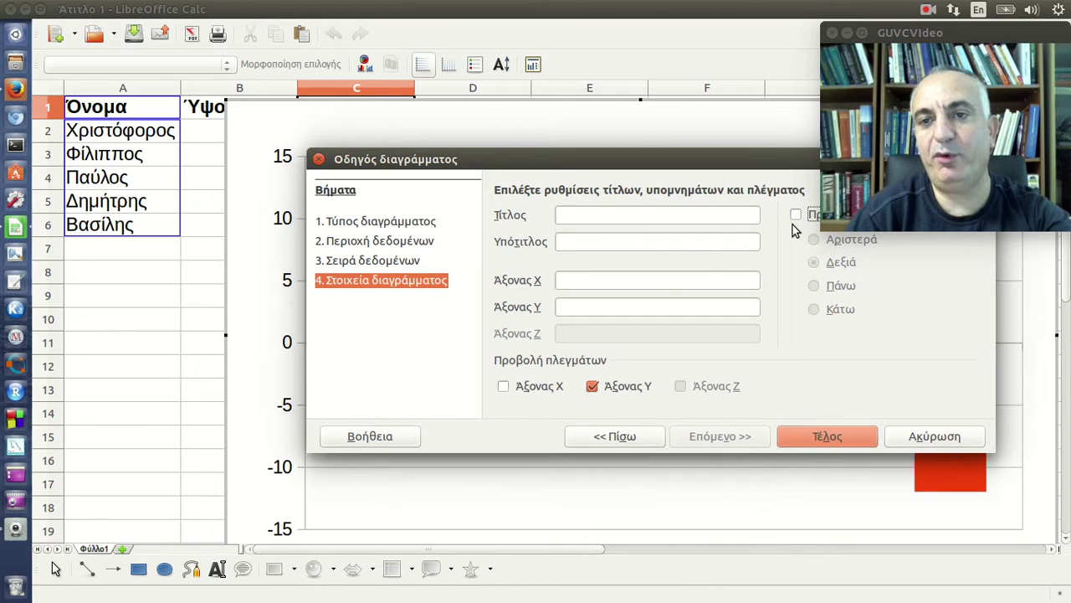
pyautogui.click(639, 284)
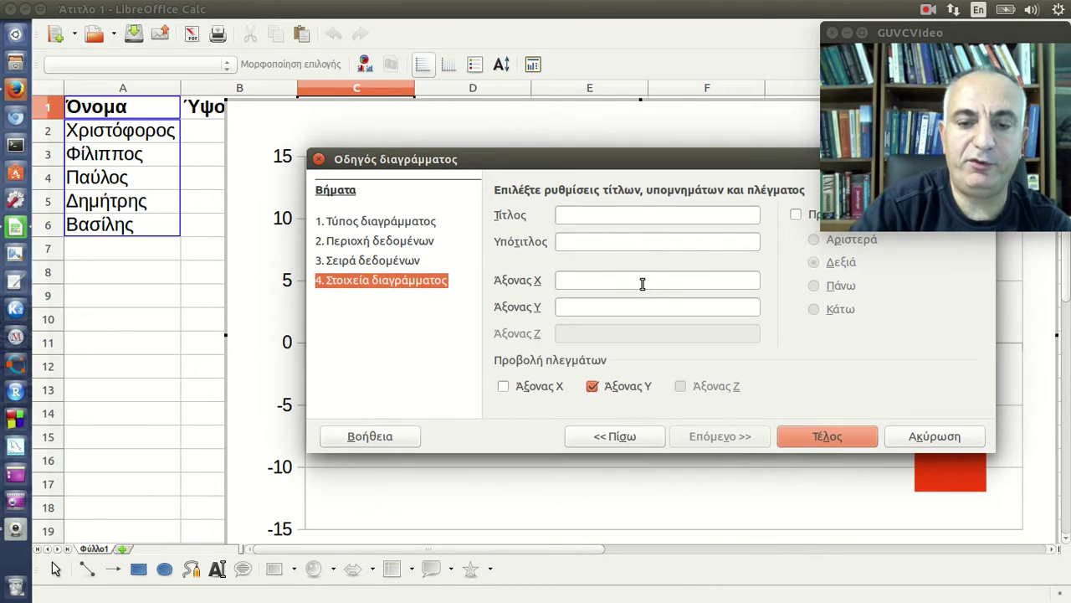
pyautogui.write('P')
pyautogui.press('BackSpace')
pyautogui.hotkey('alt', 'shift')
pyautogui.write('Πα')
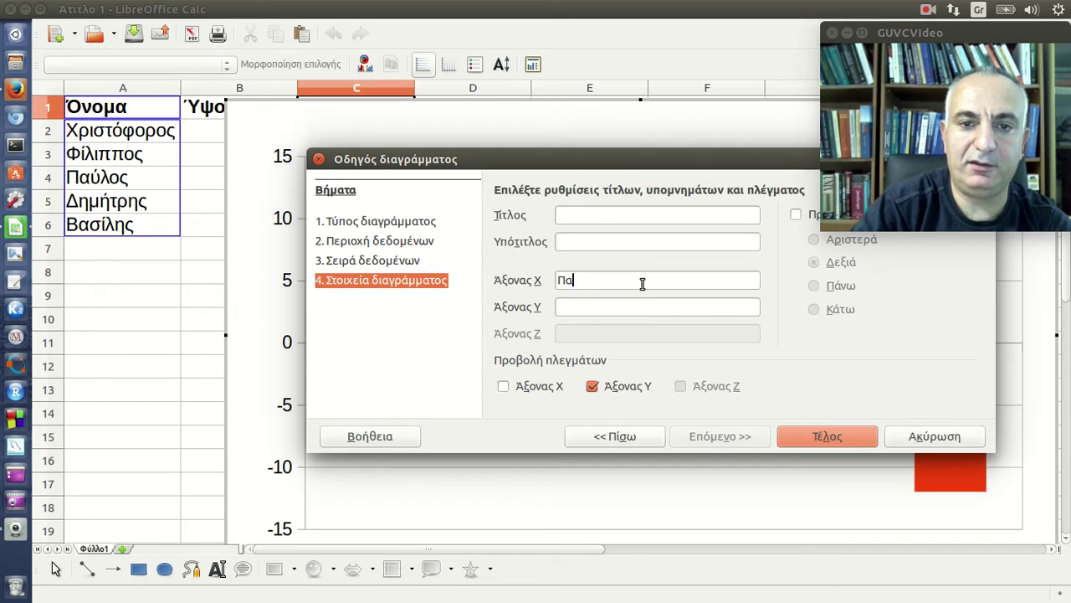
pyautogui.write('ίκτη')
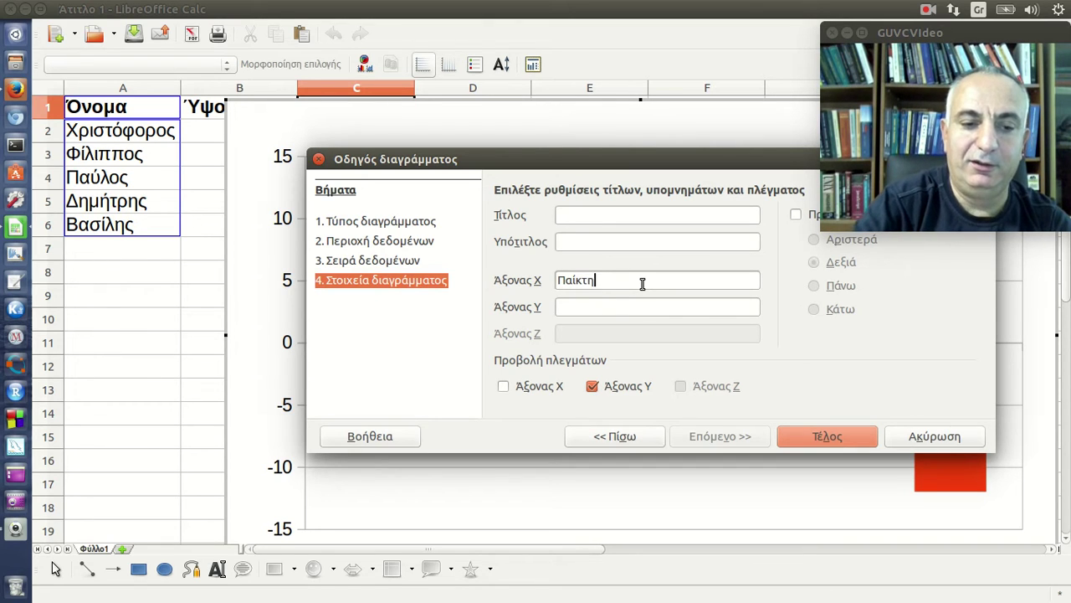
pyautogui.write('ς')
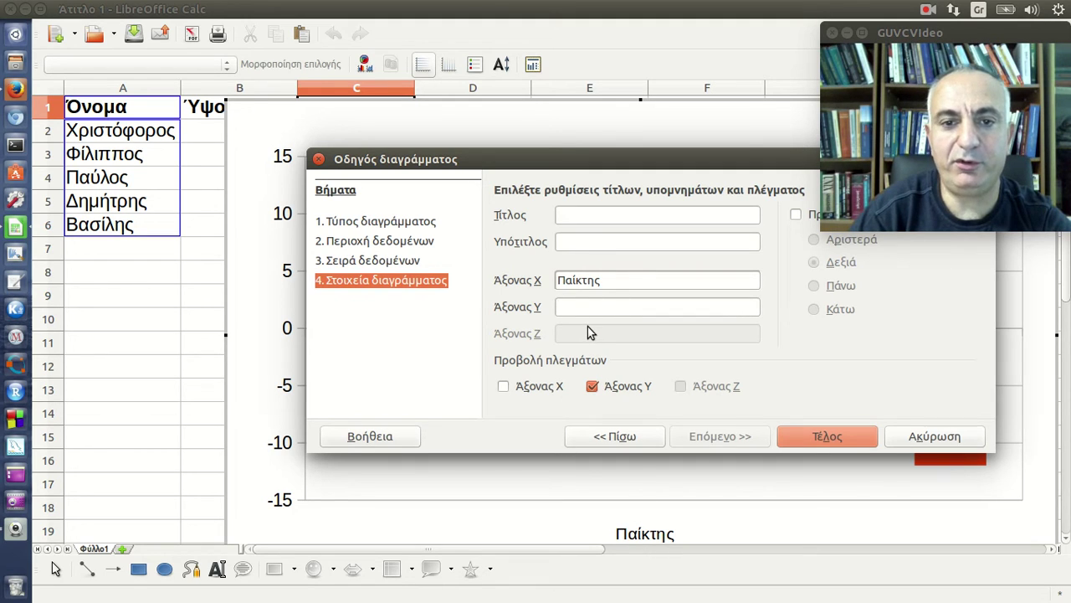
# - Title the Y axis Διαφορά από το μέσο (cm) and finish the chart
pyautogui.write('Δια')
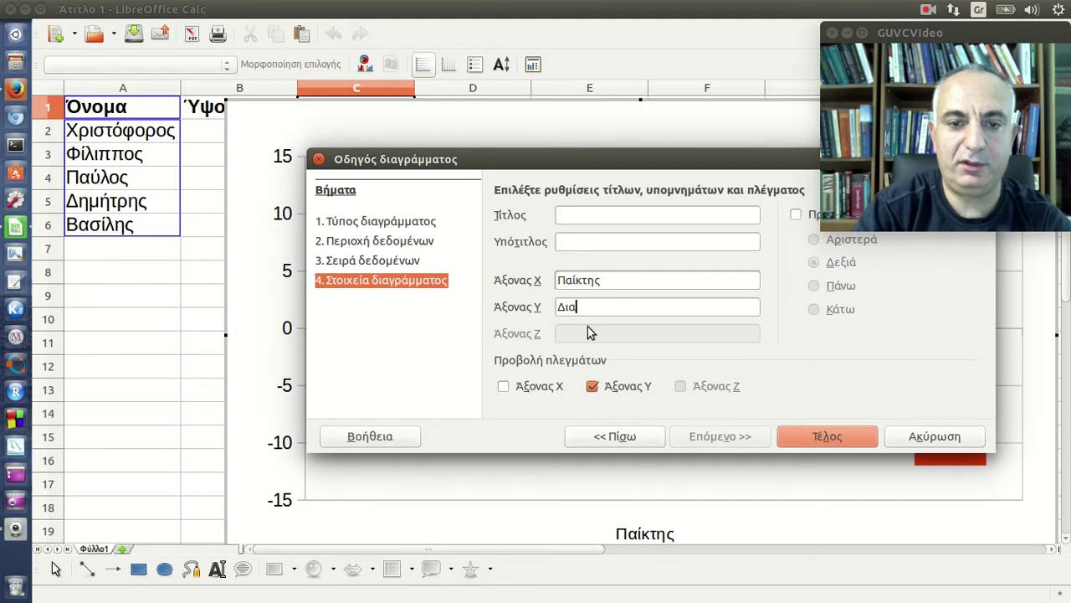
pyautogui.write('φορά')
pyautogui.press('BackSpace')
pyautogui.press('BackSpace')
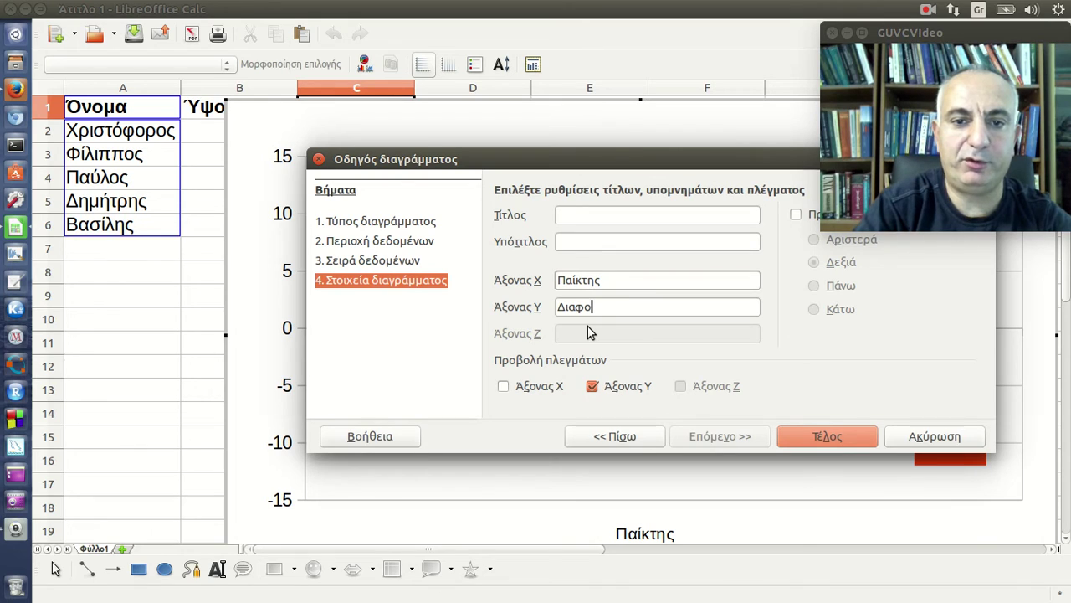
pyautogui.write('ρά')
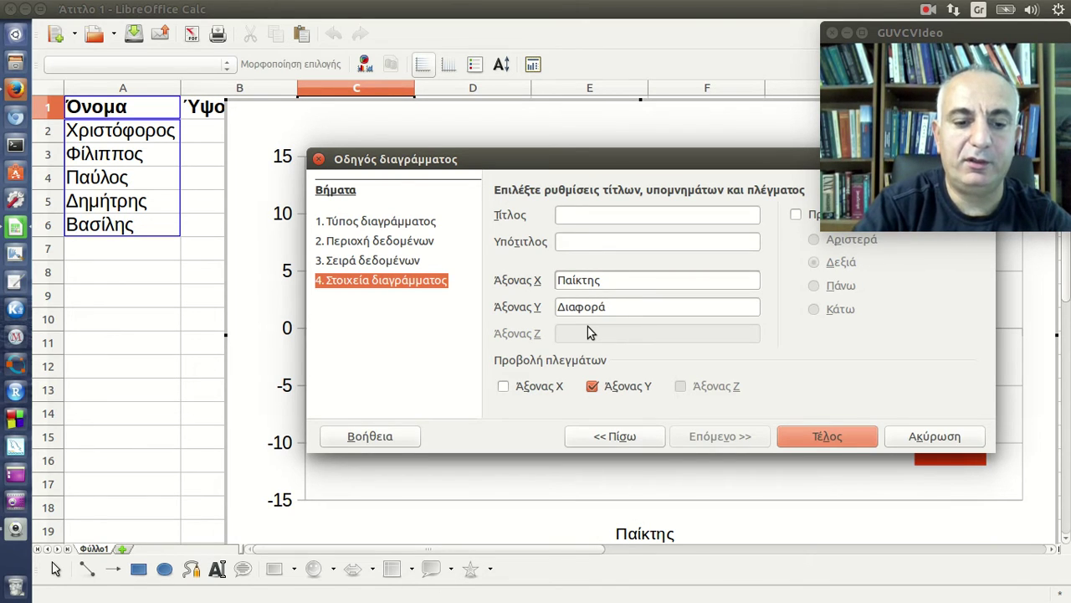
pyautogui.write(' ύ')
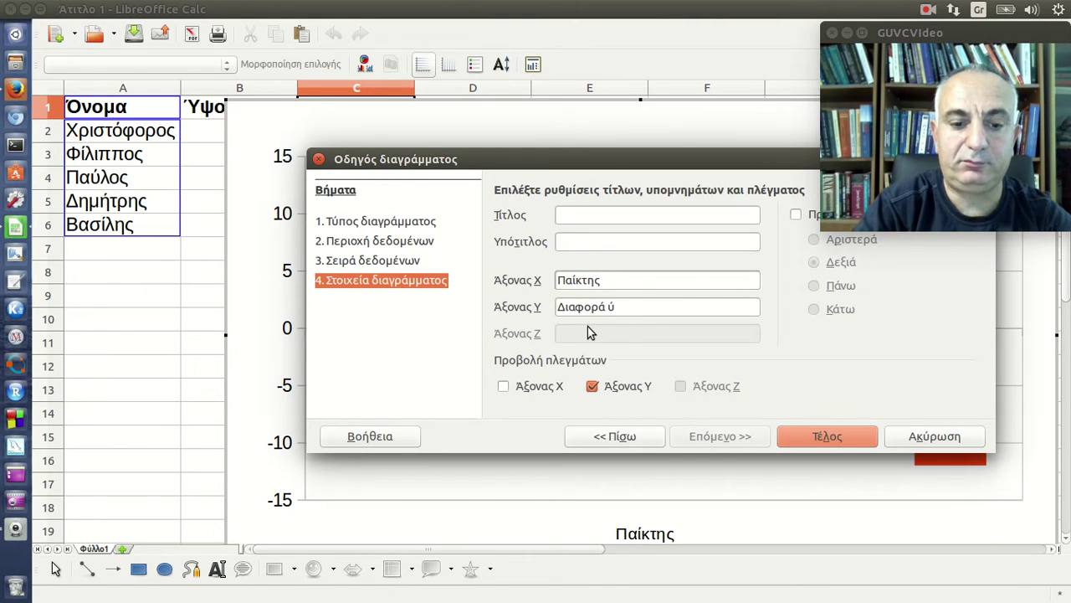
pyautogui.press('BackSpace')
pyautogui.write('από')
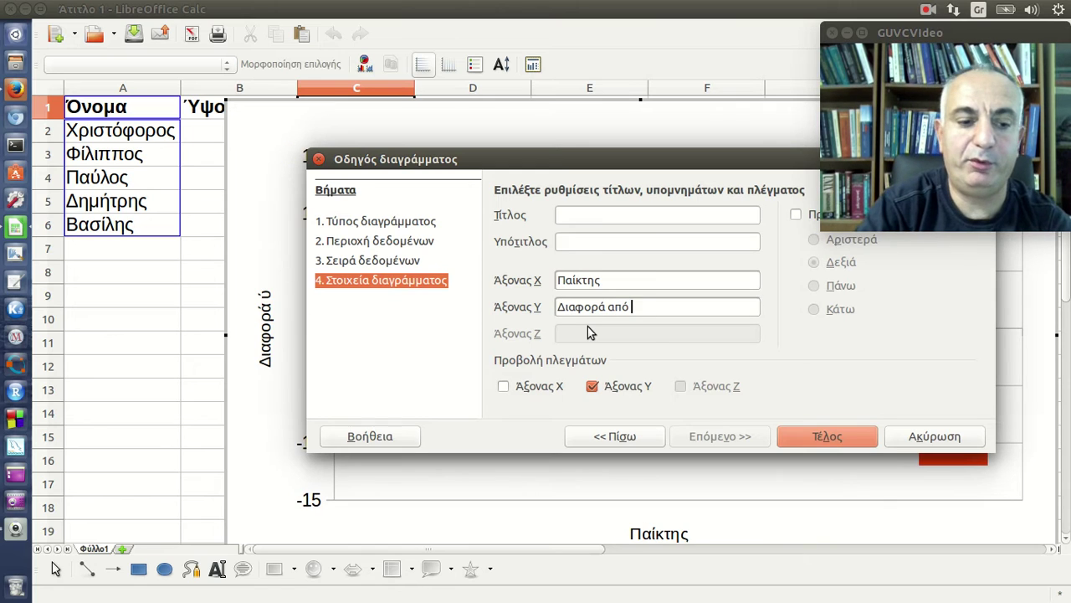
pyautogui.write(' το μέ')
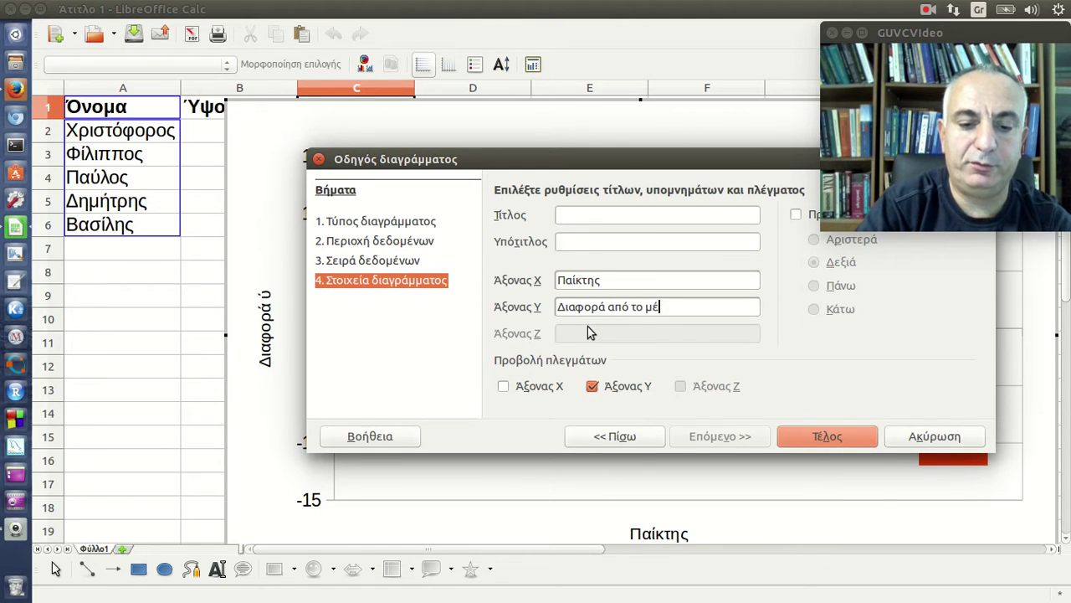
pyautogui.write('σο (')
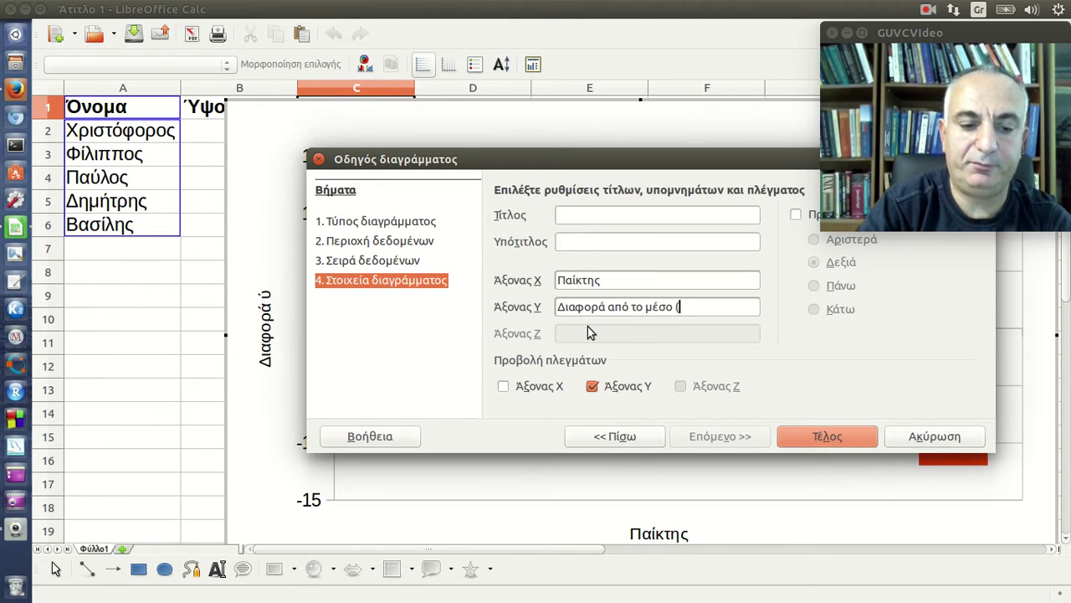
pyautogui.hotkey('alt', 'shift')
pyautogui.write('cm)')
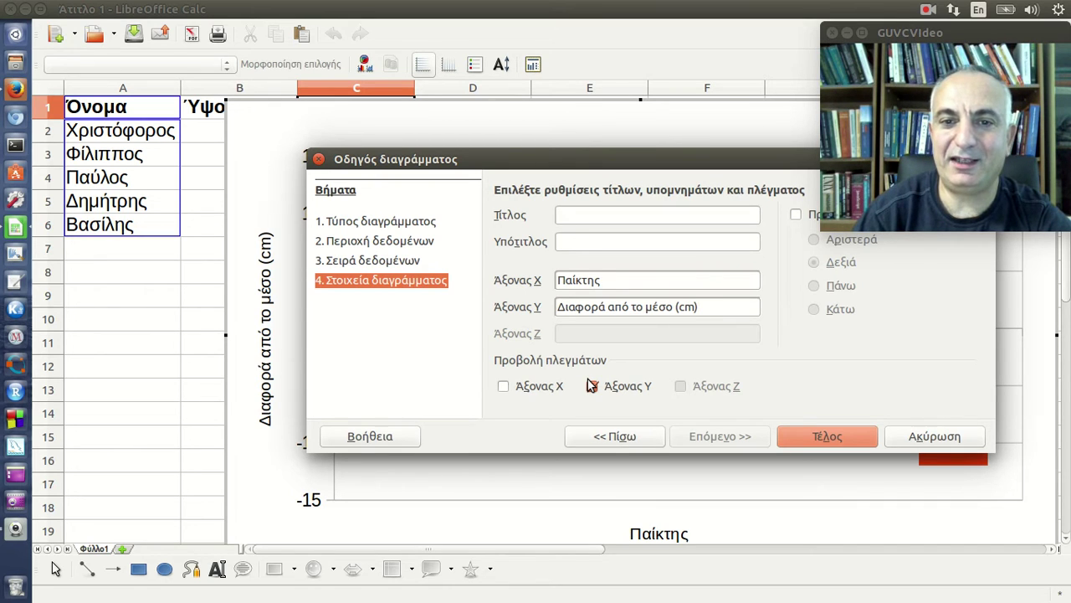
pyautogui.click(853, 431)
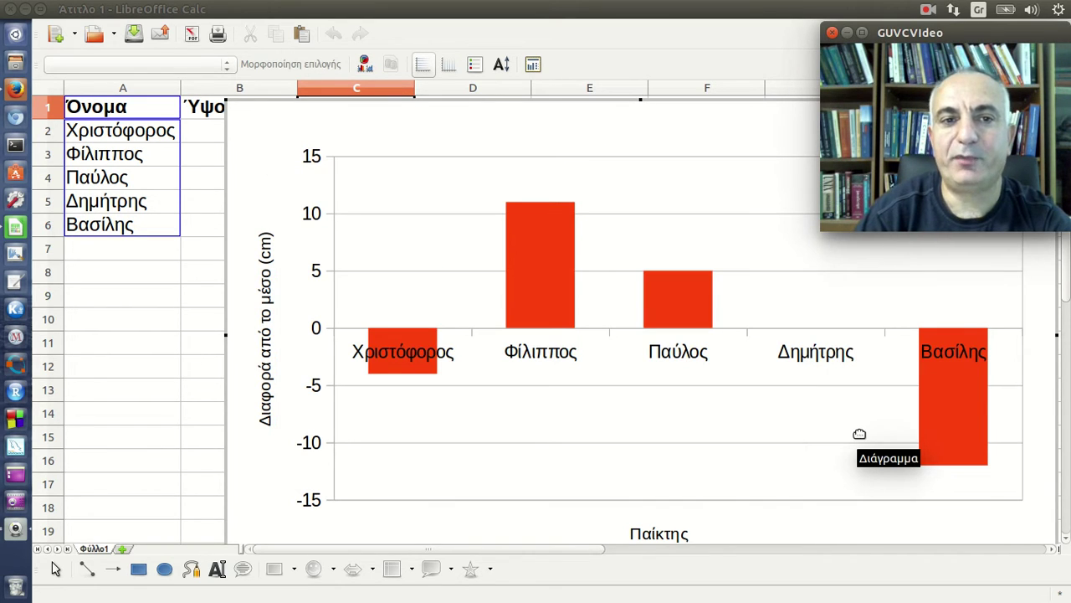
# - Move the chart below the headers and widen it so all player names fit
pyautogui.click(148, 410)
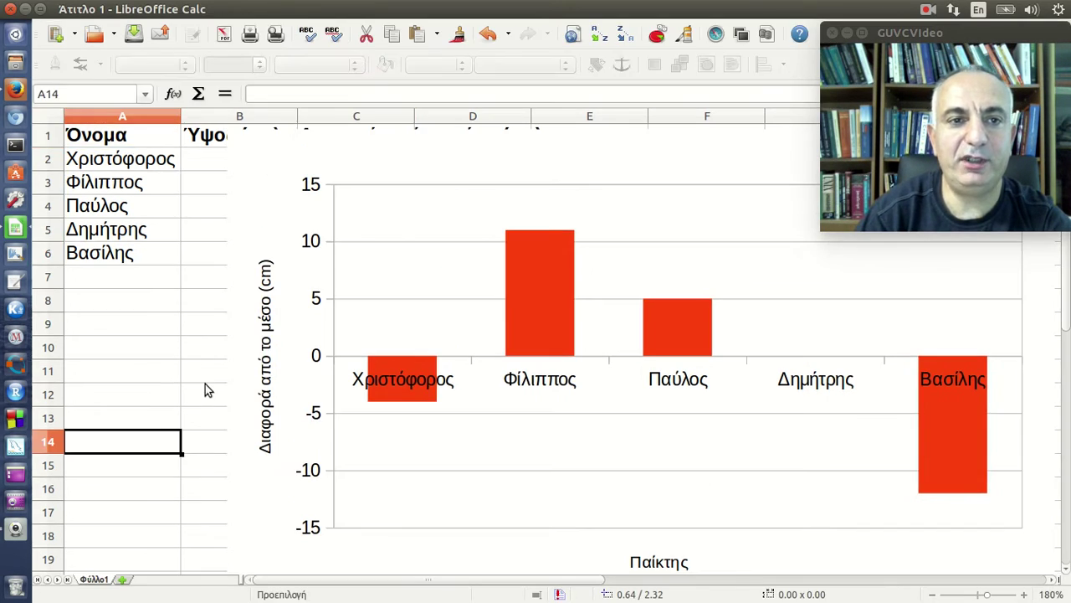
pyautogui.moveTo(265, 240)
pyautogui.mouseDown()
pyautogui.moveTo(656, 266)
pyautogui.moveTo(407, 200)
pyautogui.mouseUp()
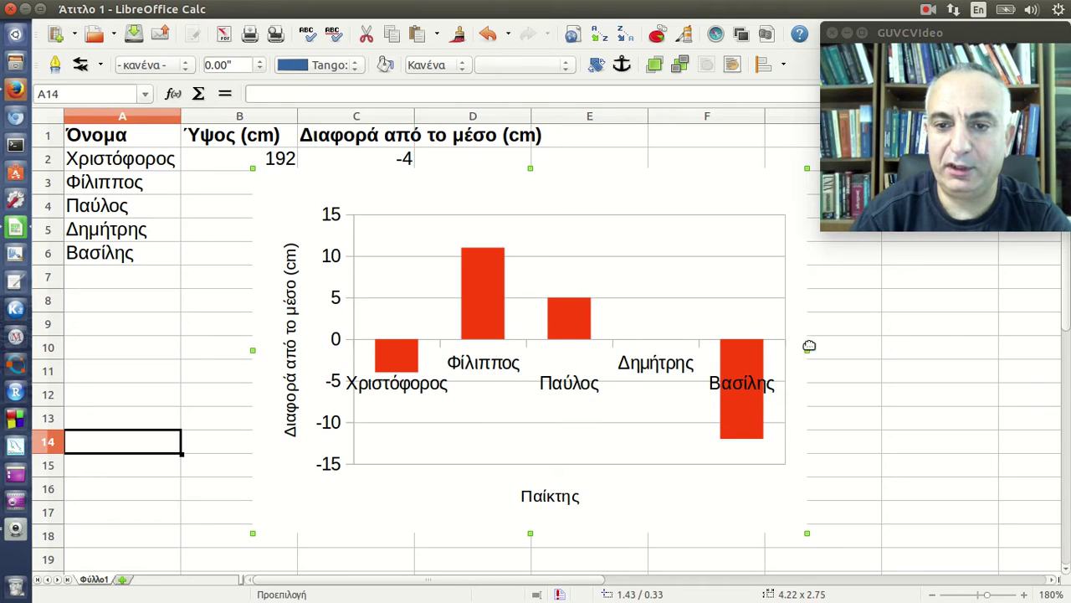
pyautogui.moveTo(807, 353); pyautogui.dragTo(961, 345)
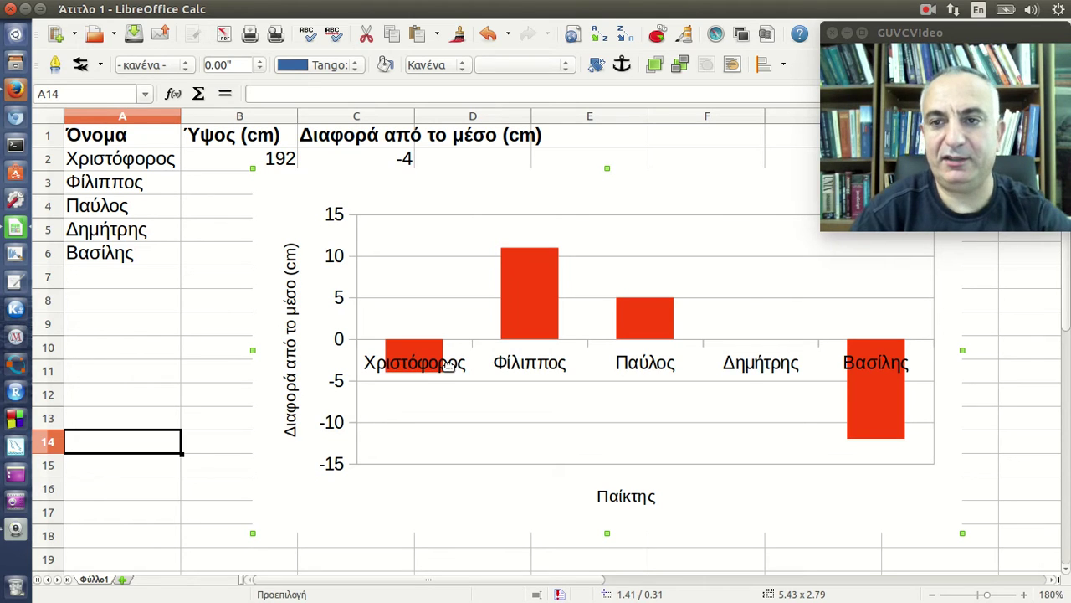
pyautogui.moveTo(962, 351); pyautogui.dragTo(776, 353)
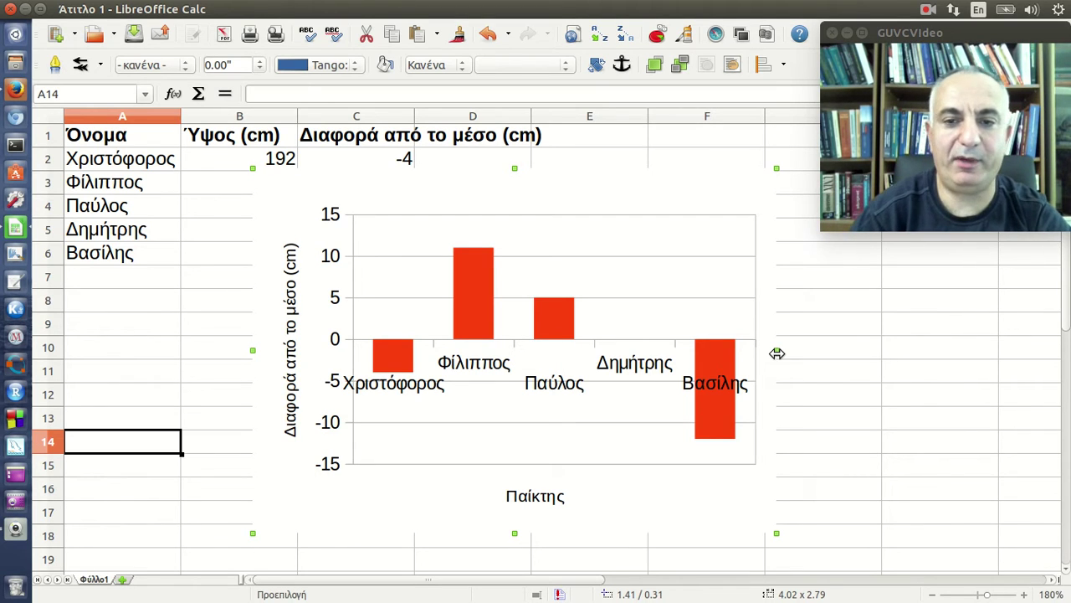
pyautogui.moveTo(777, 354); pyautogui.dragTo(889, 352)
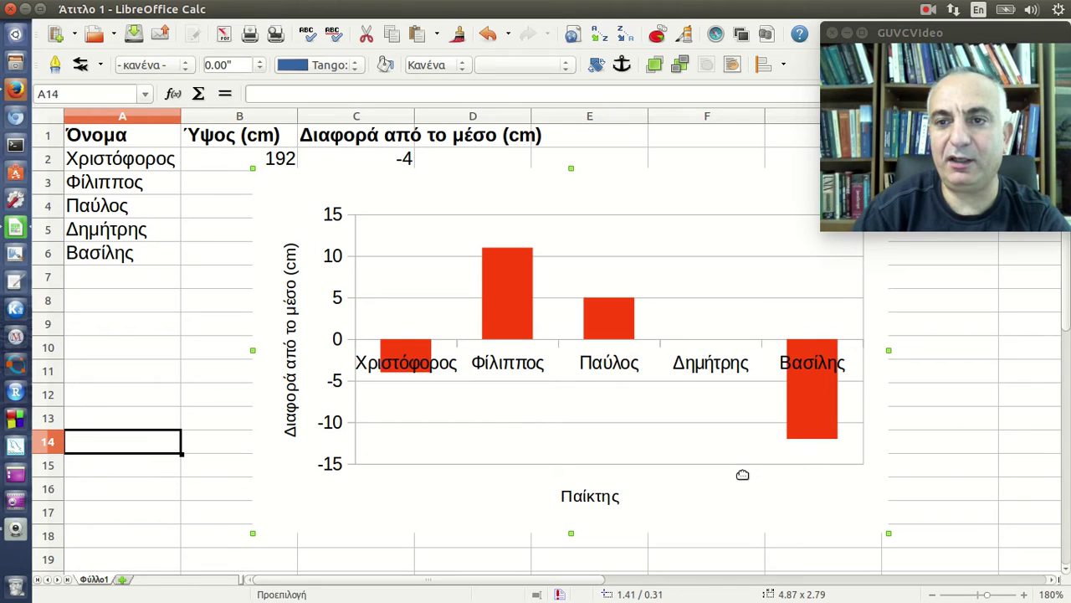
# - Set the X axis label placement to Outside start so names sit below the plot
pyautogui.rightClick(719, 367)
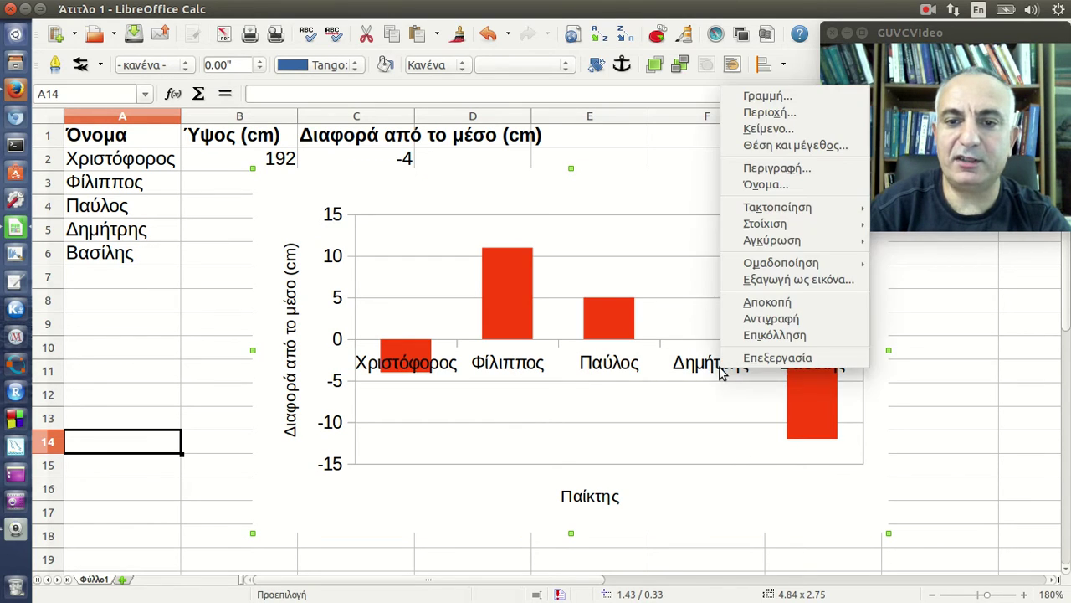
pyautogui.doubleClick(679, 368)
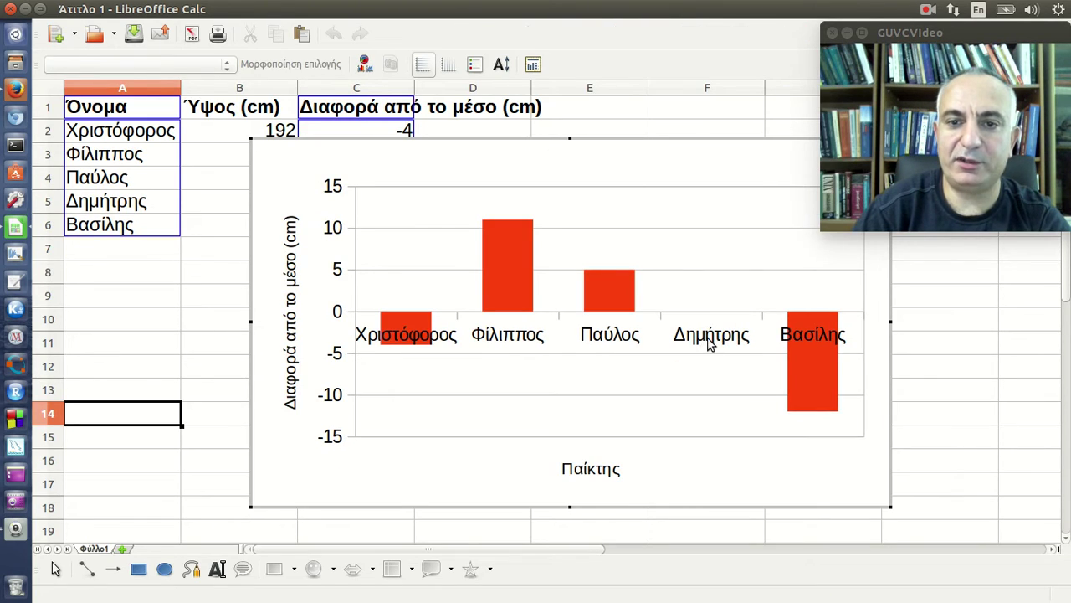
pyautogui.click(710, 345)
pyautogui.rightClick(709, 342)
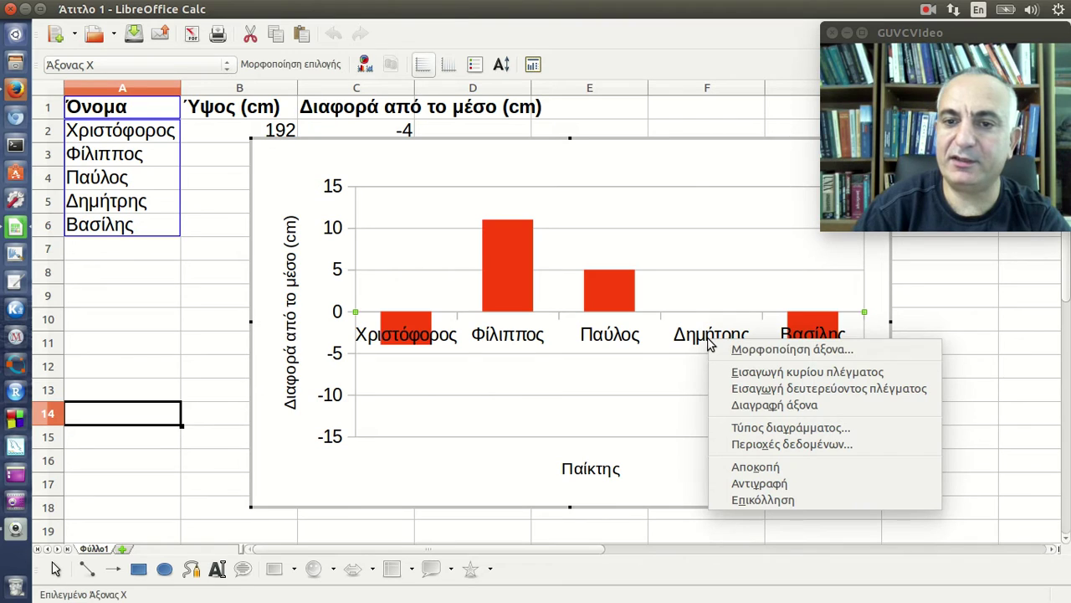
pyautogui.click(875, 351)
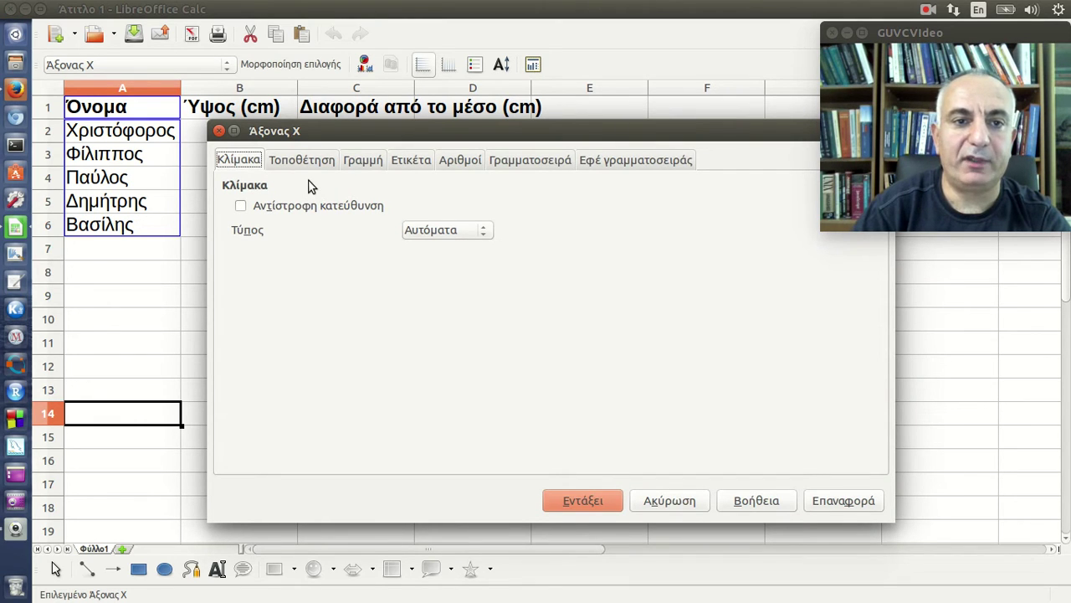
pyautogui.click(305, 160)
pyautogui.click(427, 262)
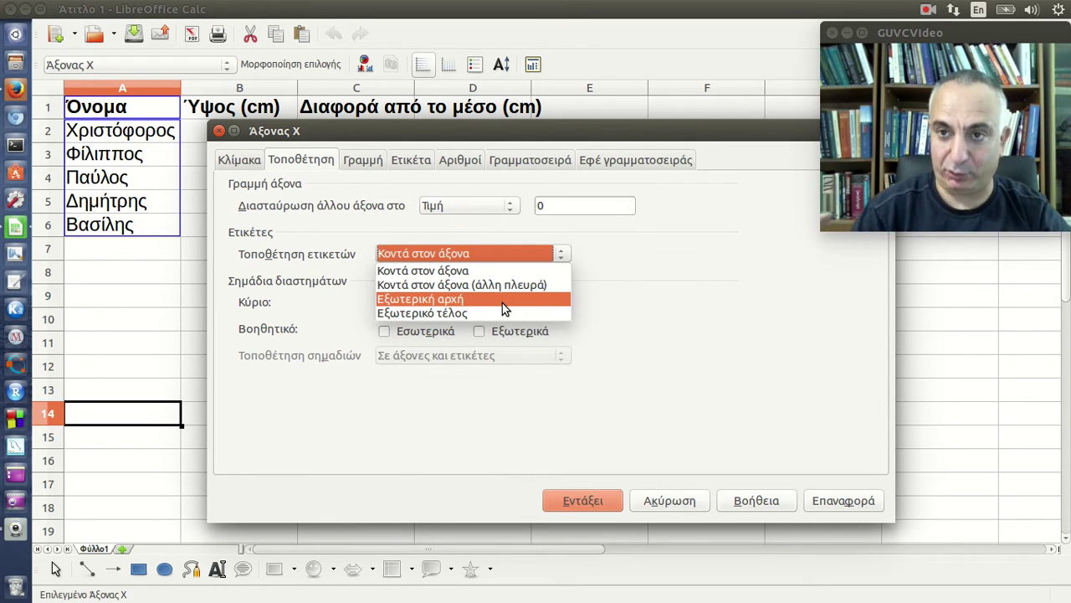
pyautogui.click(502, 301)
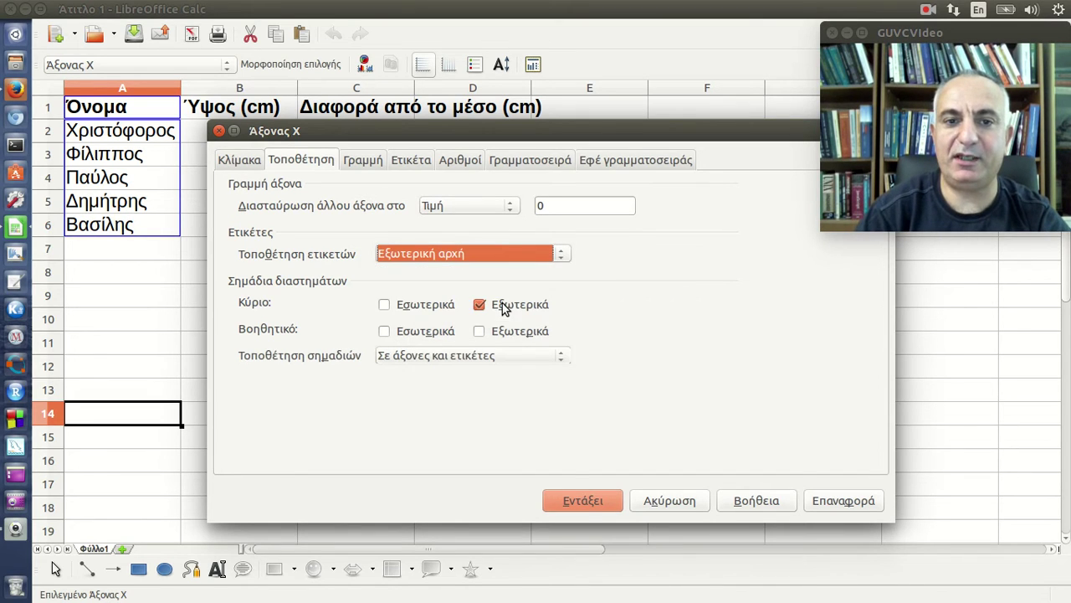
pyautogui.click(586, 500)
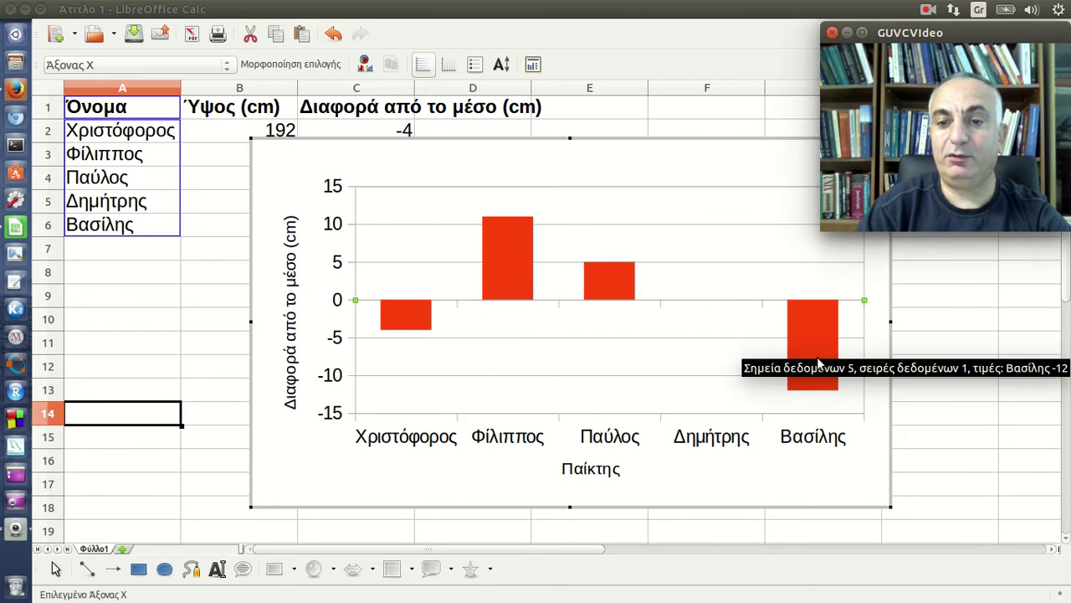
# - Check the bar values, exit chart editing, and return to the exercise page
pyautogui.moveTo(818, 354)
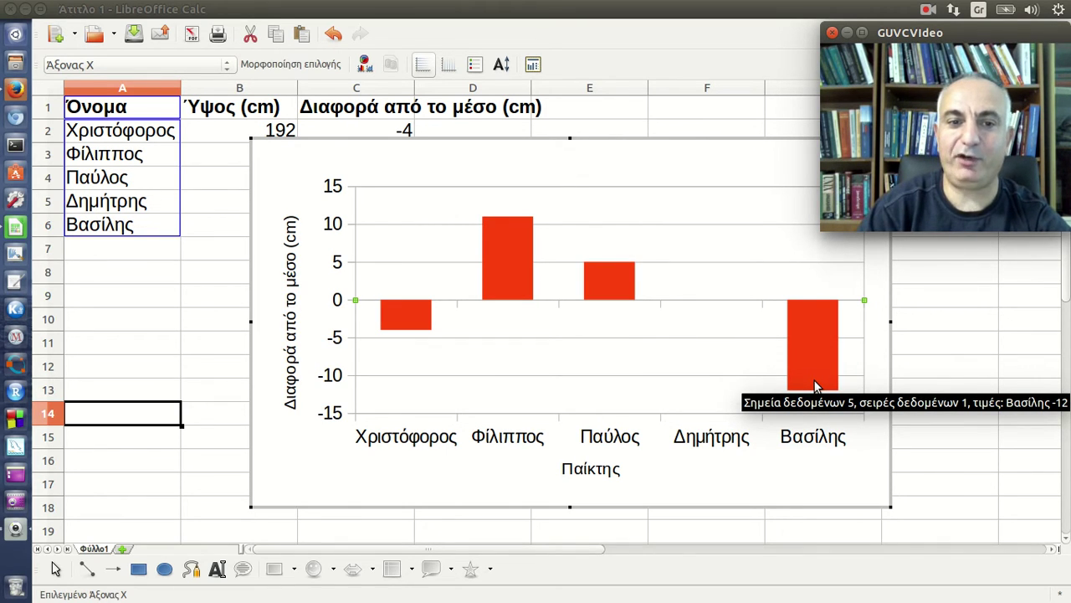
pyautogui.moveTo(629, 290)
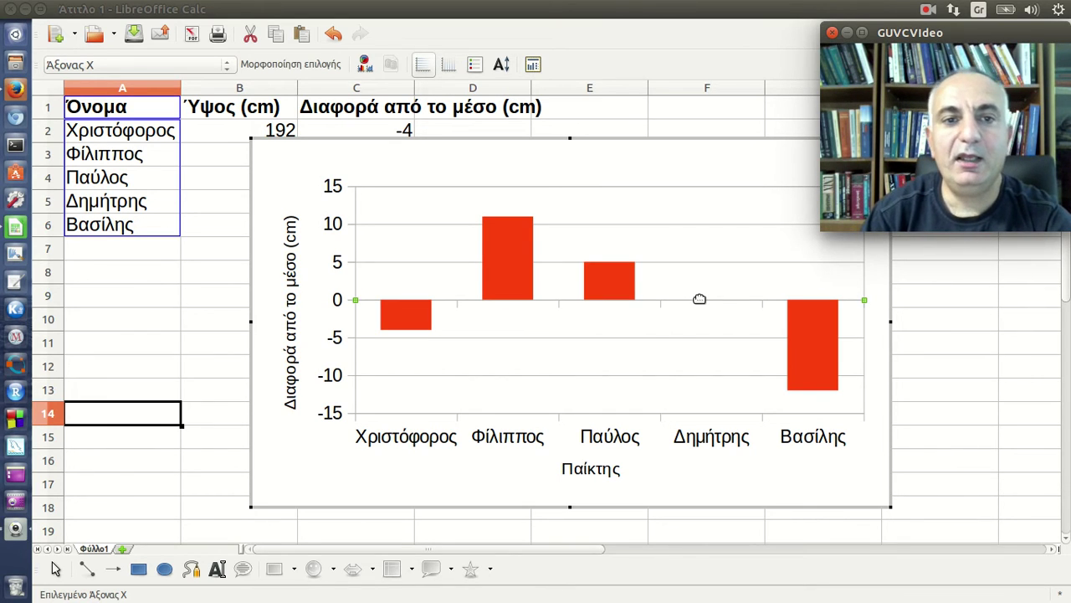
pyautogui.click(960, 333)
pyautogui.click(960, 332)
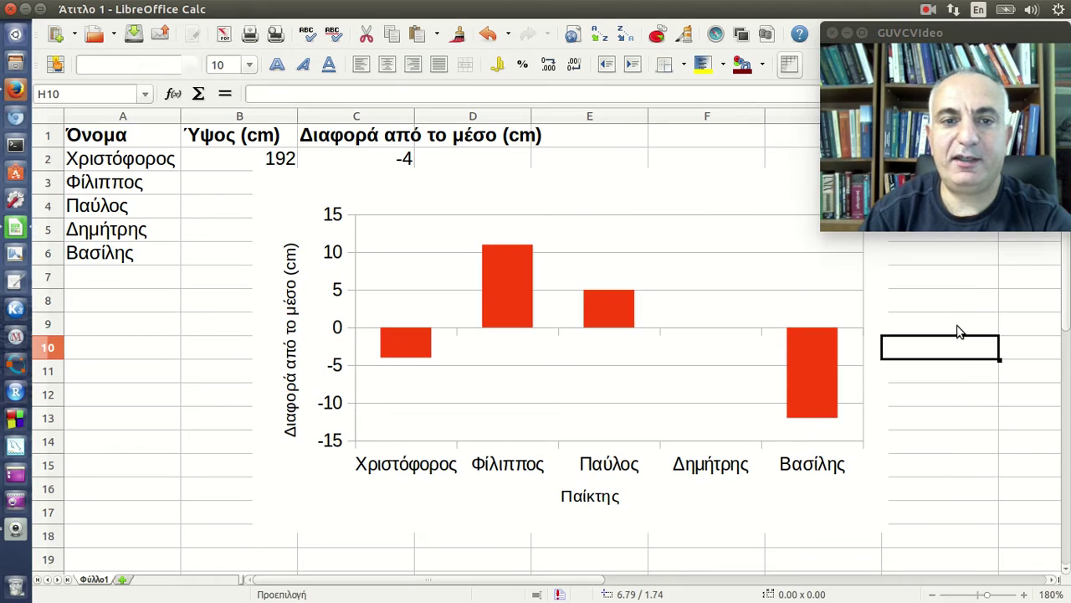
pyautogui.click(491, 201)
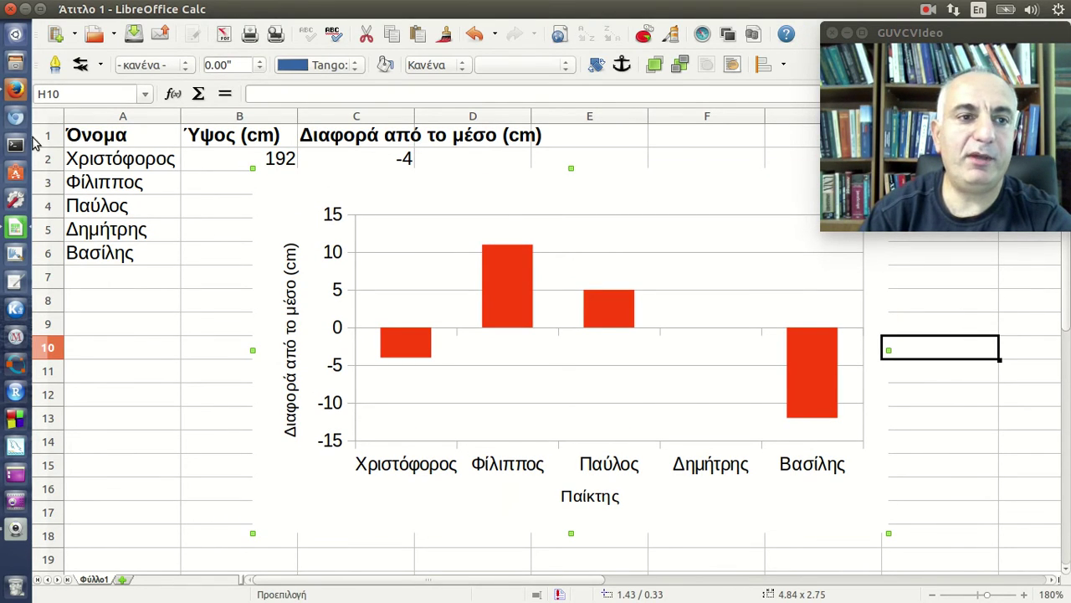
pyautogui.click(16, 93)
# - Scroll down to task 2's yellow chart, then return to the Calc sheet
pyautogui.scroll(-5, 397, 252)
pyautogui.scroll(-2, 403, 247)
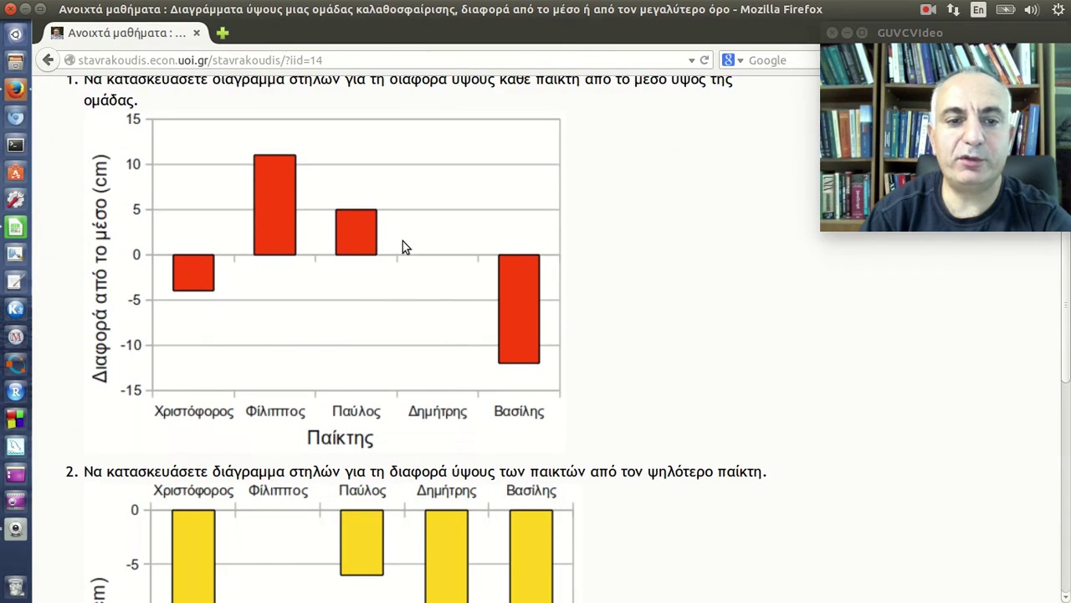
pyautogui.scroll(-5, 406, 246)
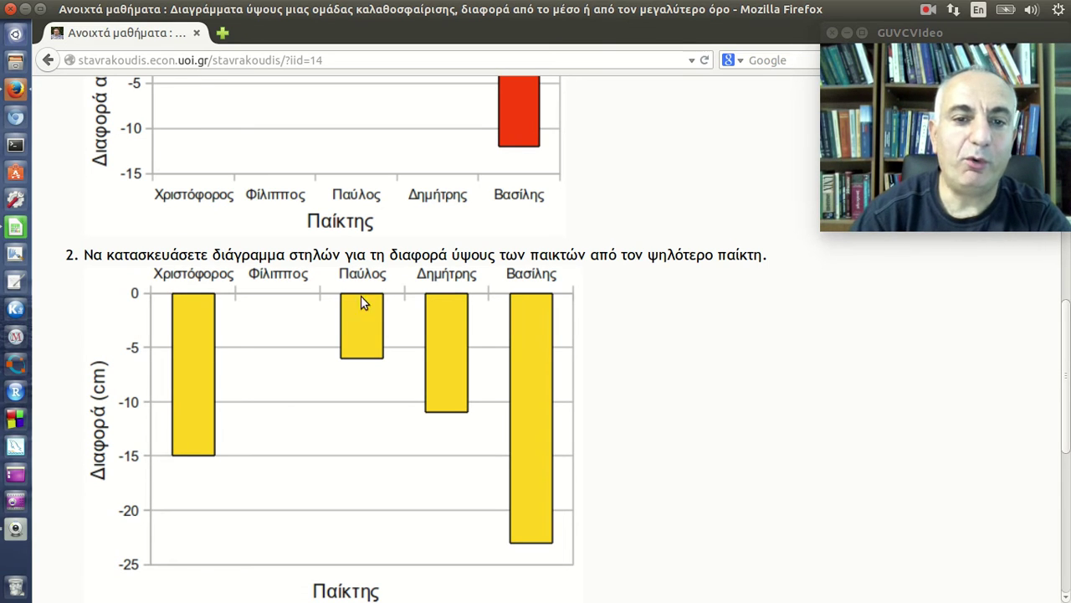
pyautogui.scroll(-1, 346, 340)
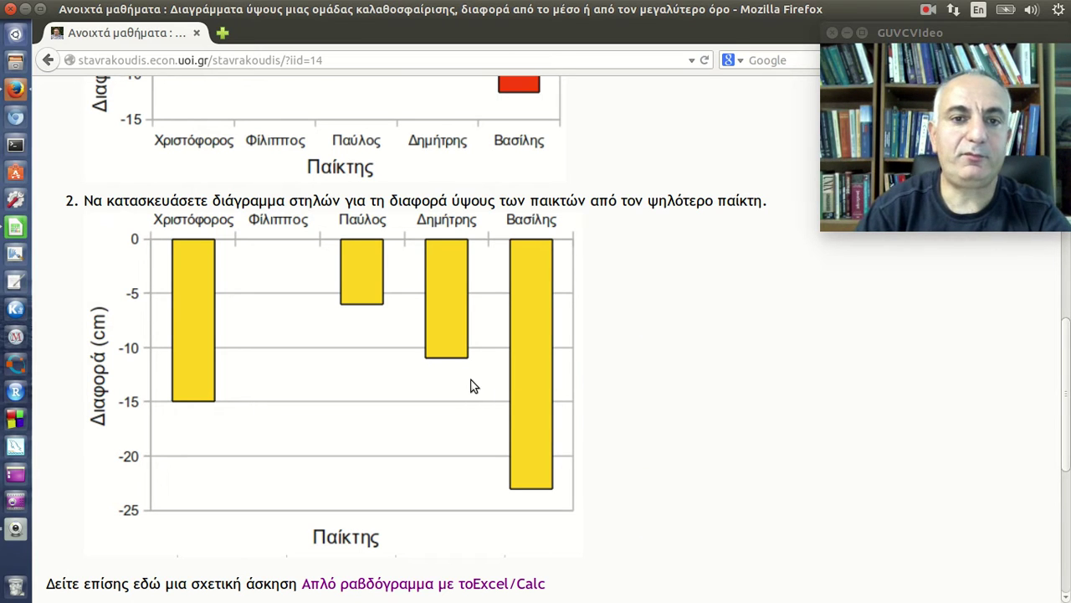
pyautogui.hotkey('alt', 'Tab')
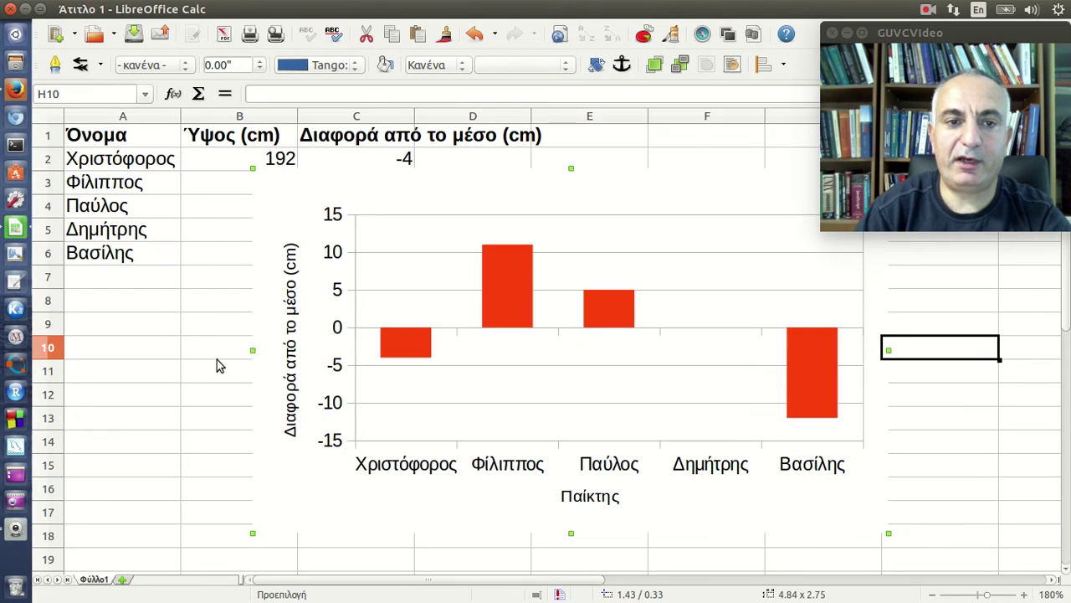
# - Move the chart aside and enter 'Διαφορά από τον ψηλότερο (cm)' as the D1 header
pyautogui.moveTo(273, 219); pyautogui.dragTo(807, 251)
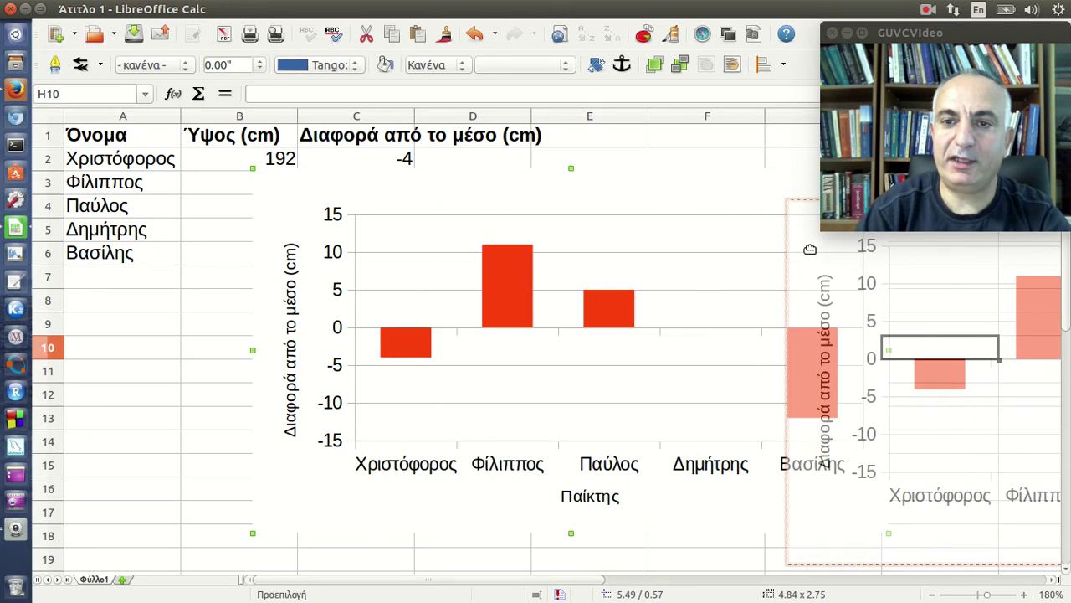
pyautogui.click(436, 144)
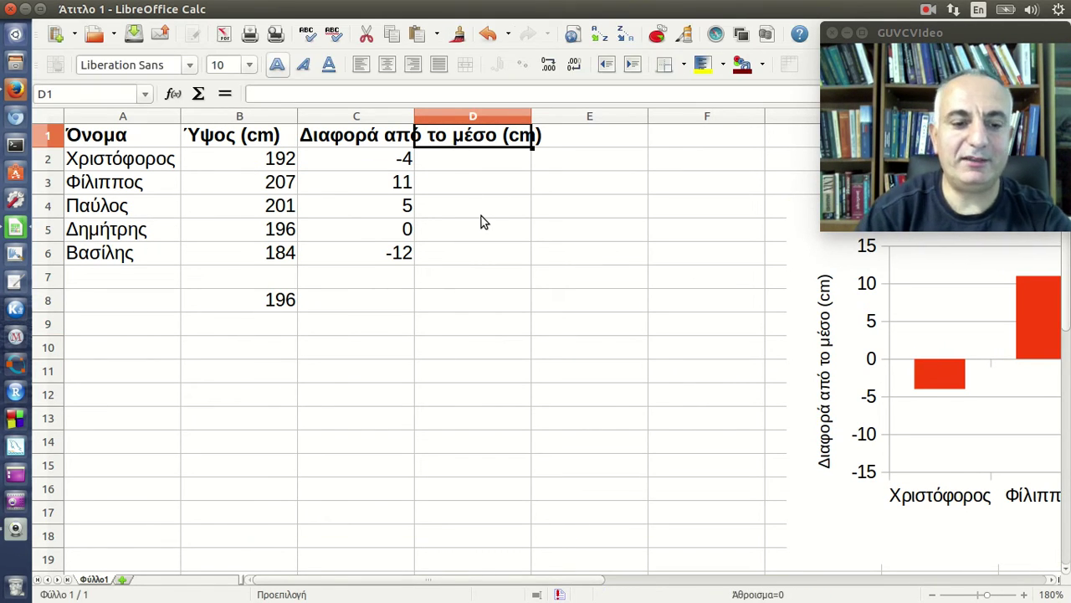
pyautogui.write('D')
pyautogui.press('BackSpace')
pyautogui.hotkey('alt', 'shift')
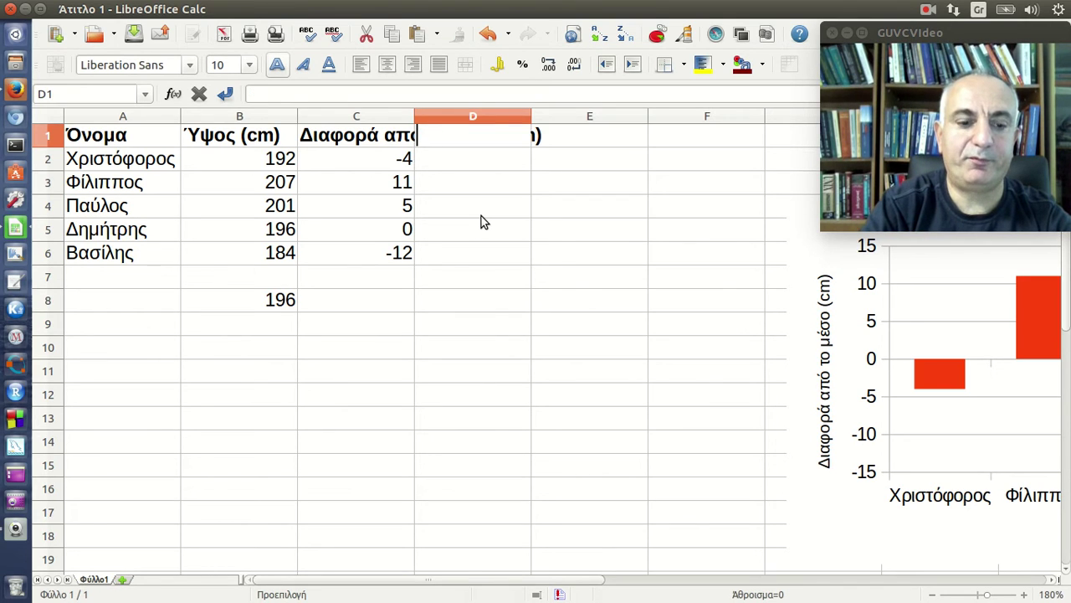
pyautogui.write('Διαφορ')
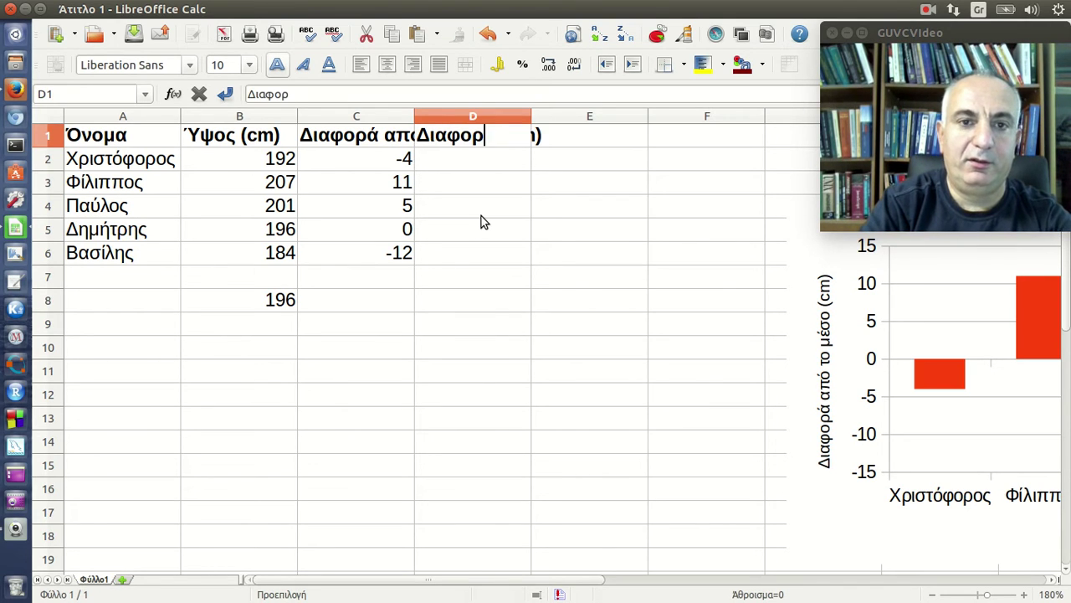
pyautogui.write('ά από το')
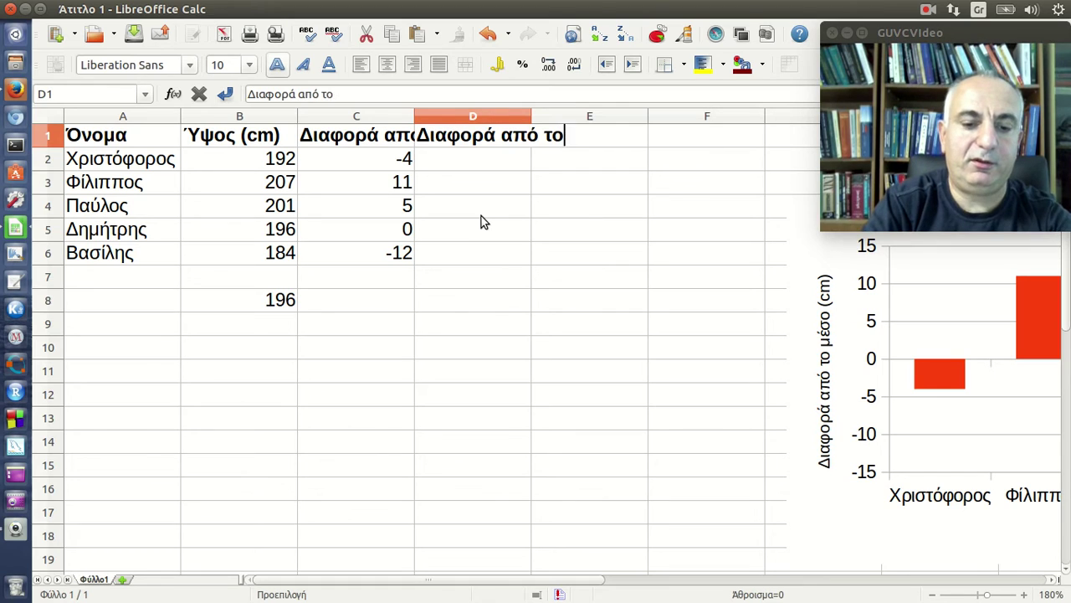
pyautogui.write('ν ψηλότε')
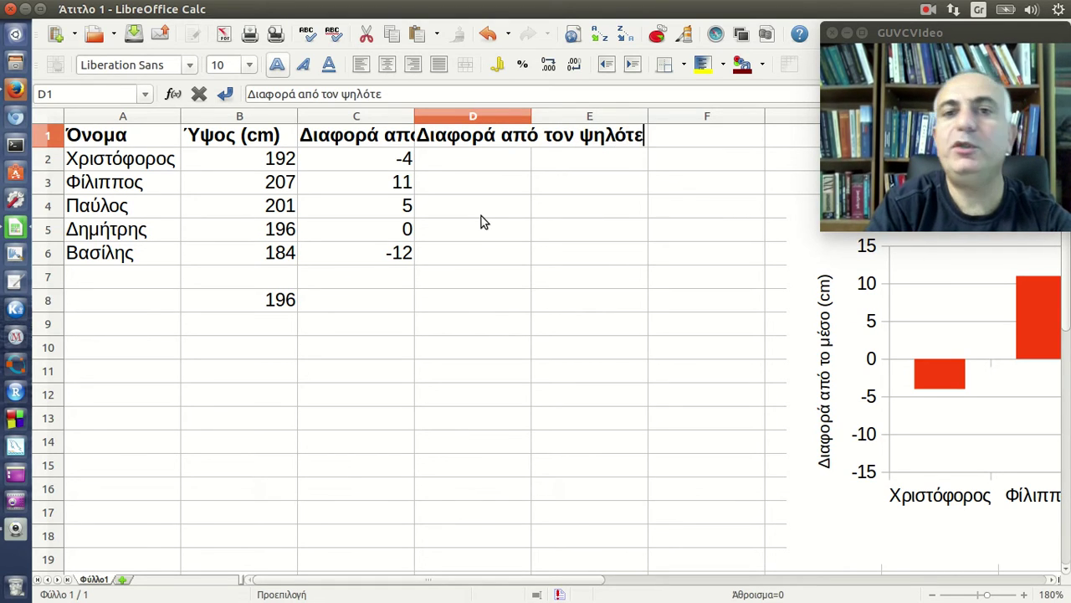
pyautogui.write('ρο ')
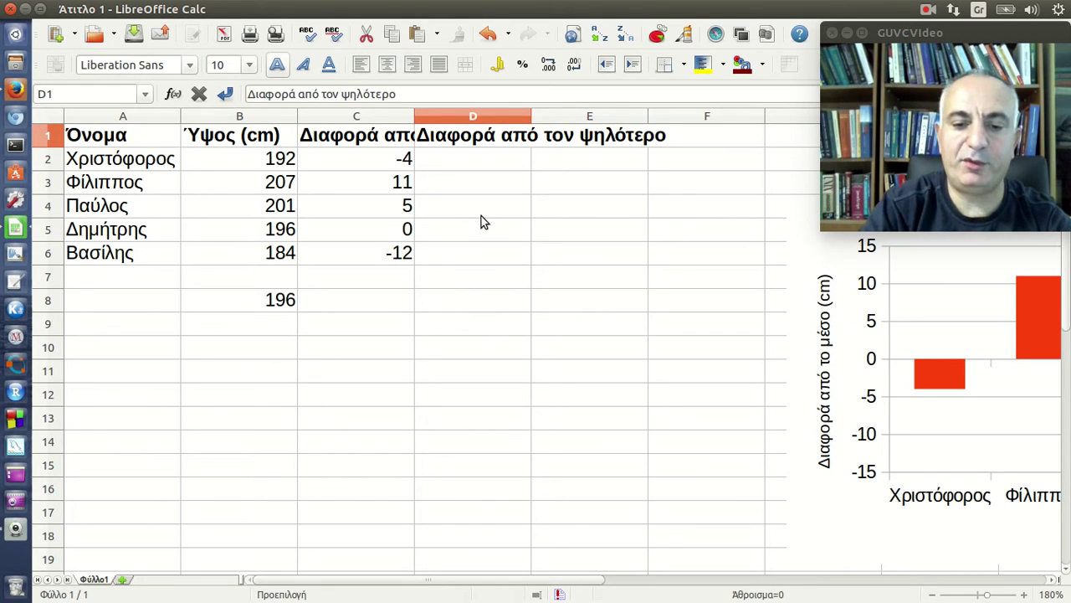
pyautogui.write('(')
pyautogui.hotkey('alt', 'shift')
pyautogui.write('cm')
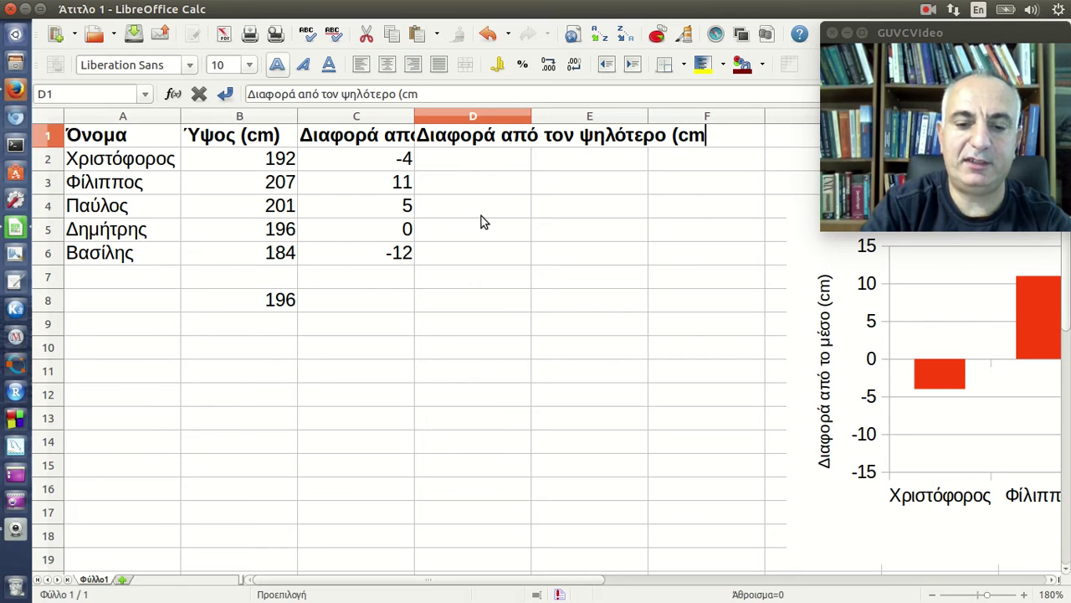
pyautogui.write(')')
pyautogui.press('Return')
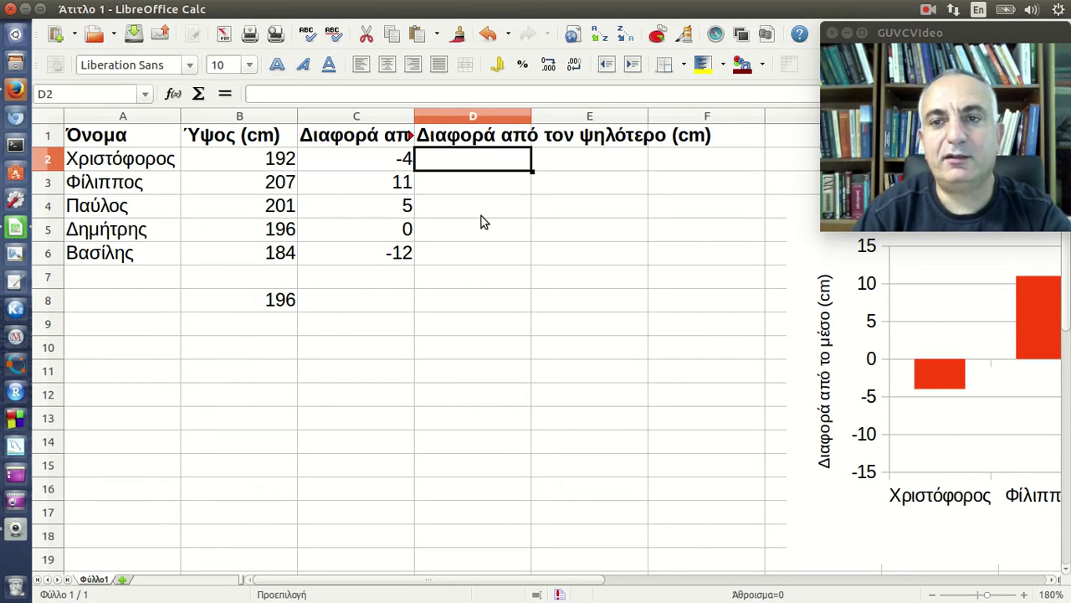
# - Review the AVERAGE formula in B8 and its range without changing it
pyautogui.click(273, 308)
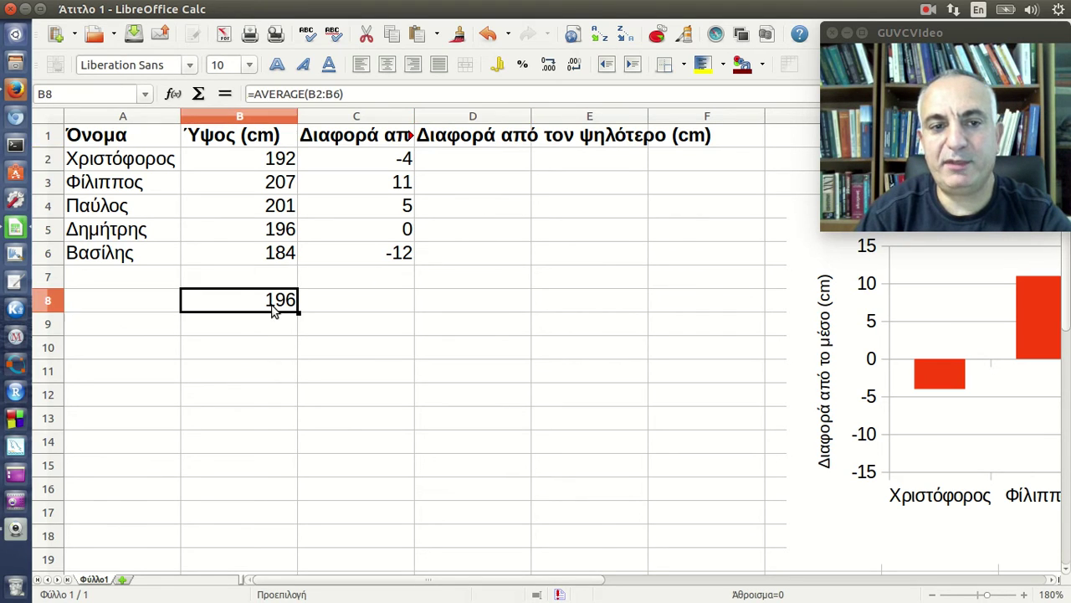
pyautogui.click(369, 92)
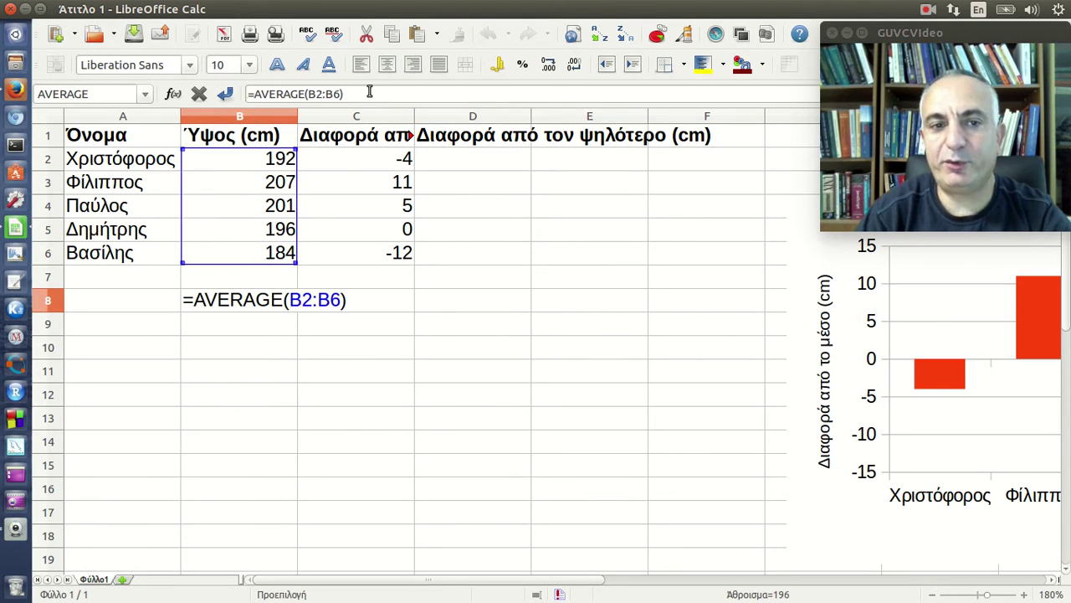
pyautogui.press('Escape')
pyautogui.click(382, 308)
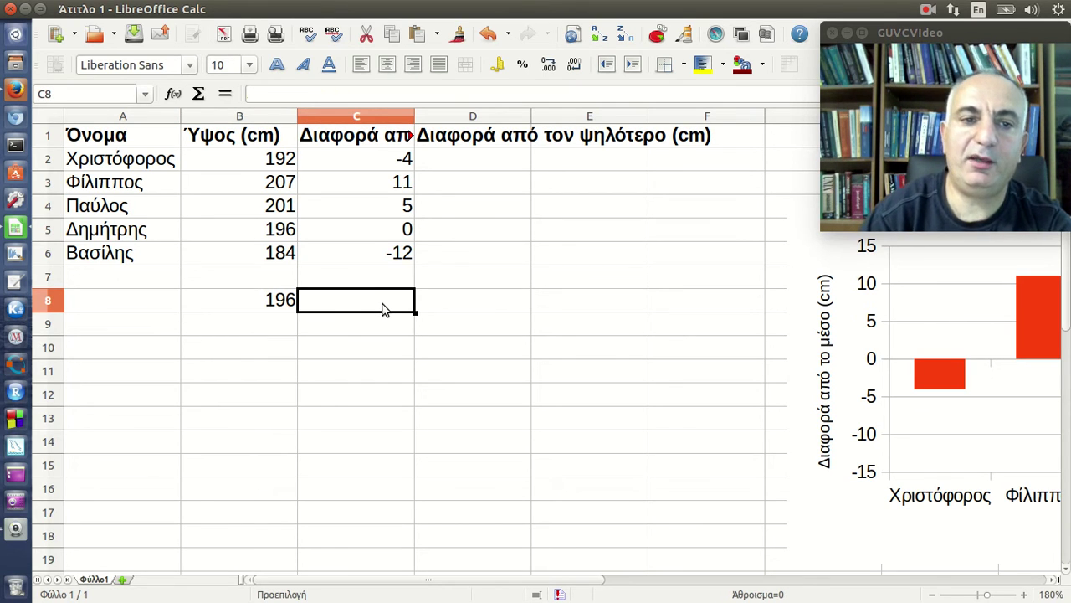
# - Enter =MAX(B2:B6) in B9 to show the tallest height, 207
pyautogui.click(274, 324)
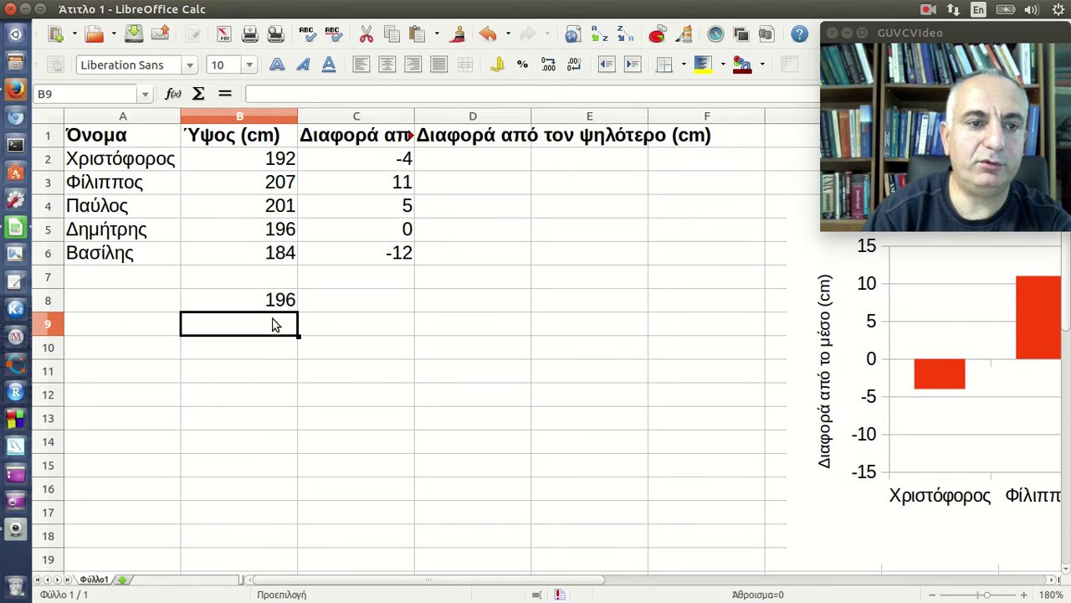
pyautogui.write('=m')
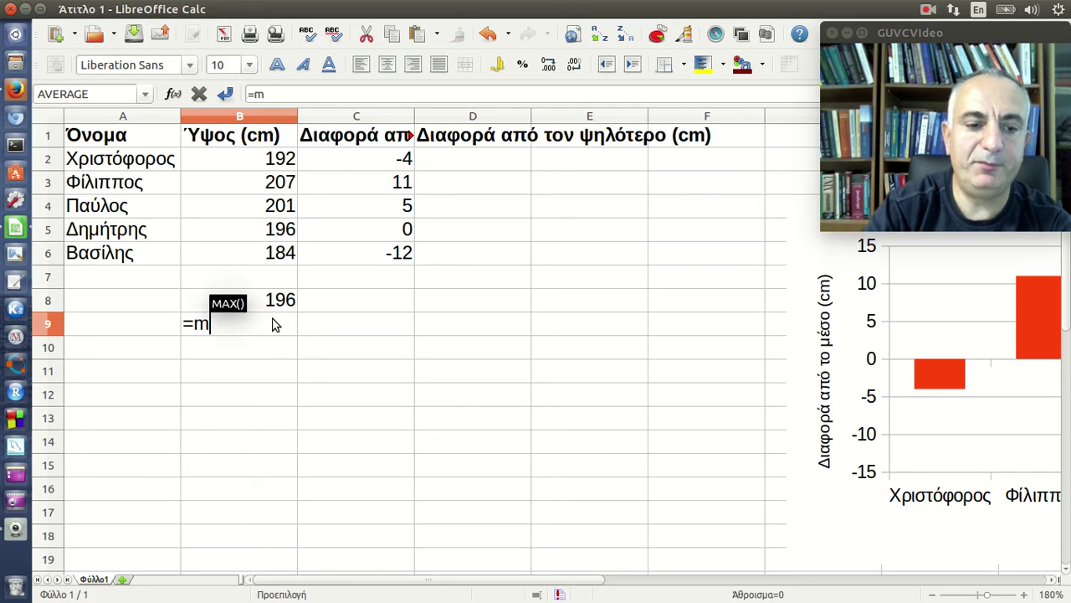
pyautogui.write('ax(')
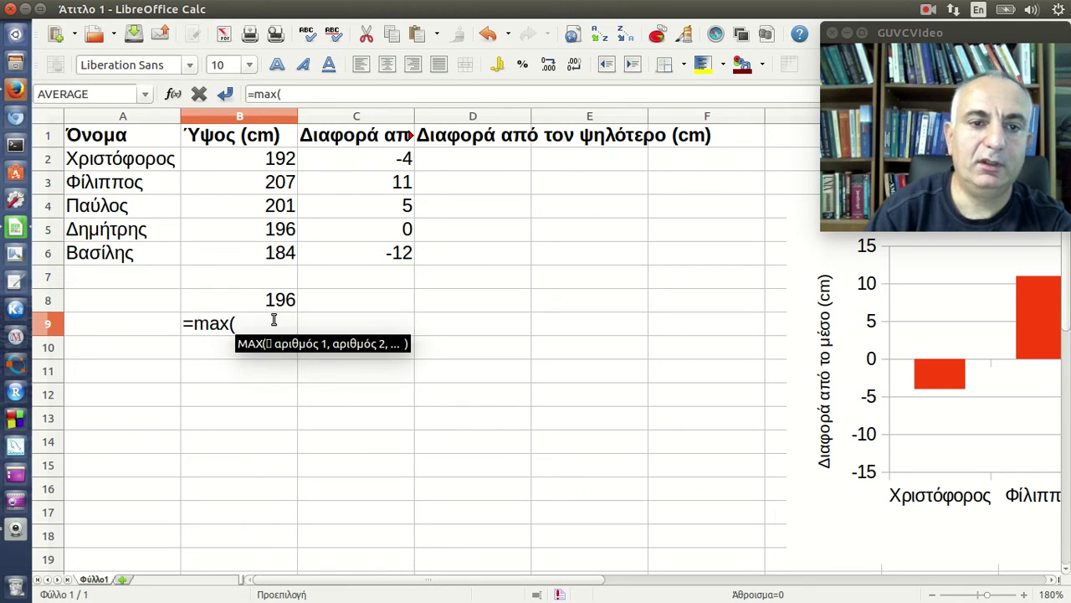
pyautogui.moveTo(250, 161); pyautogui.dragTo(257, 254)
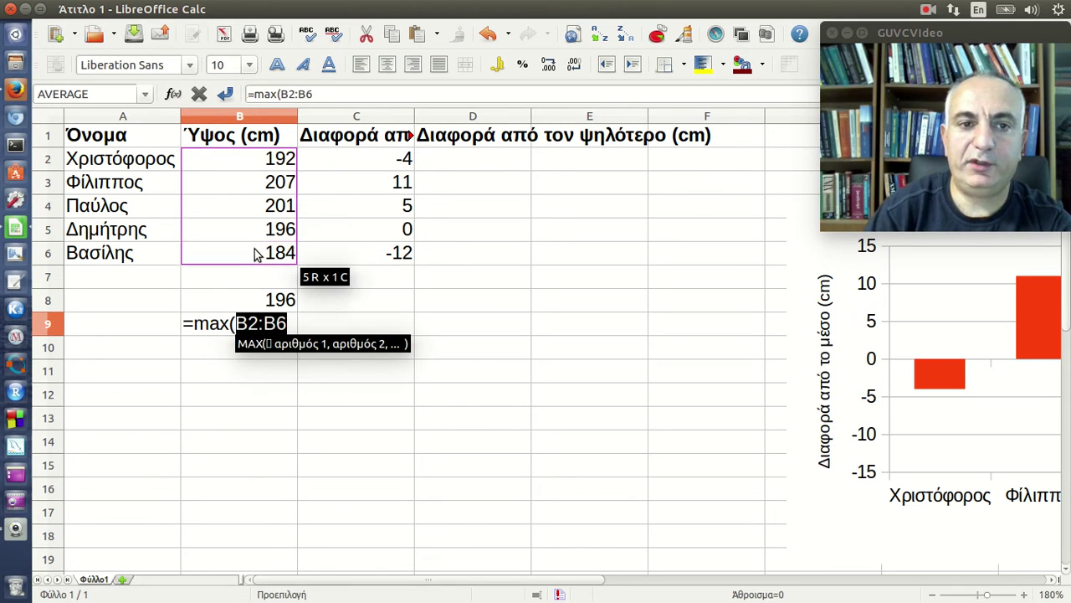
pyautogui.write(')')
pyautogui.press('Return')
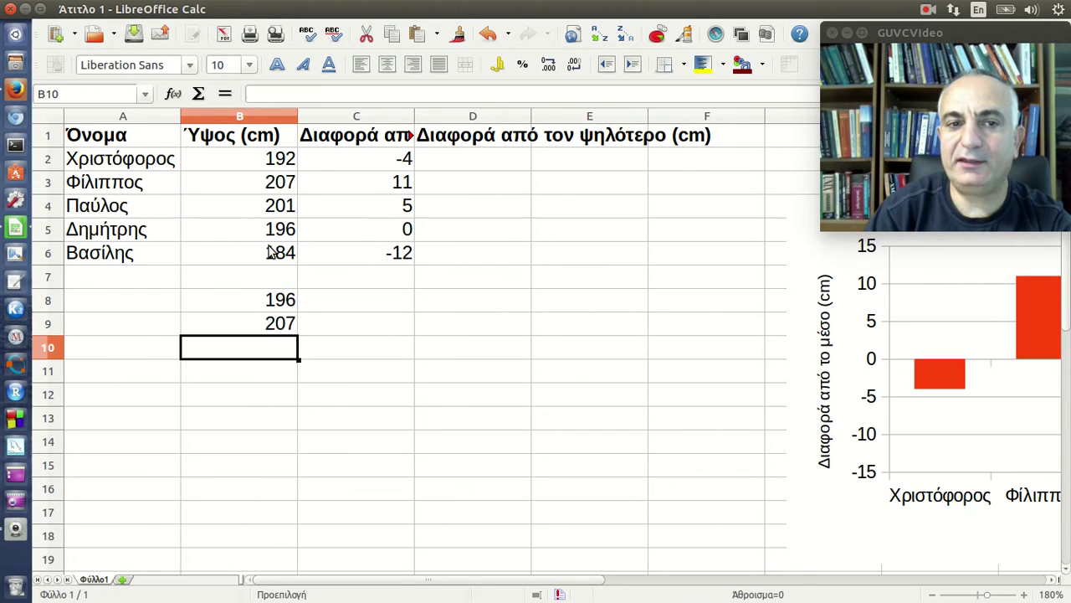
pyautogui.click(263, 328)
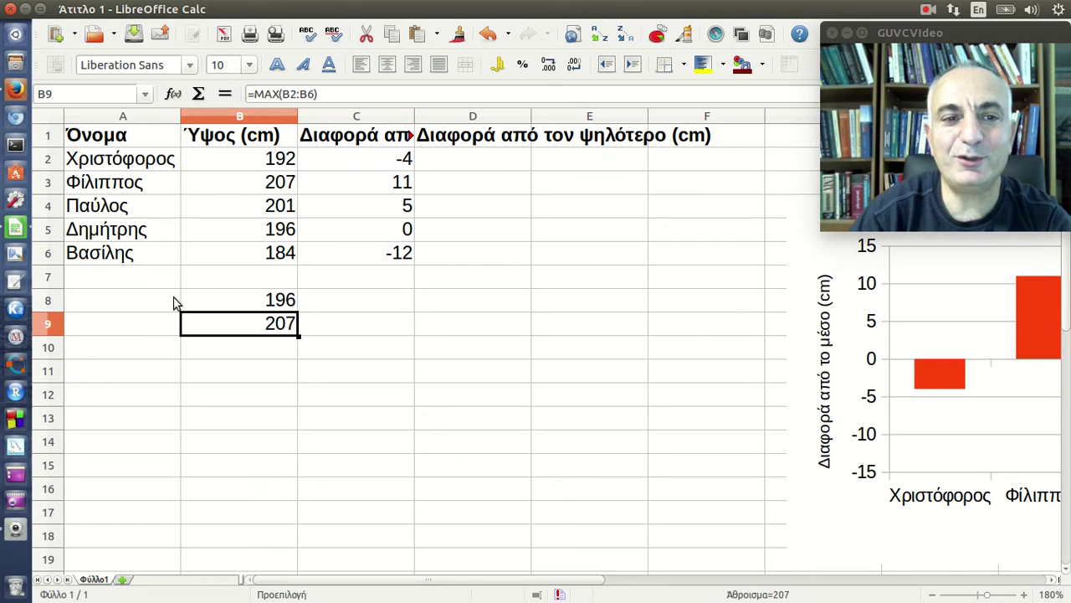
pyautogui.click(206, 306)
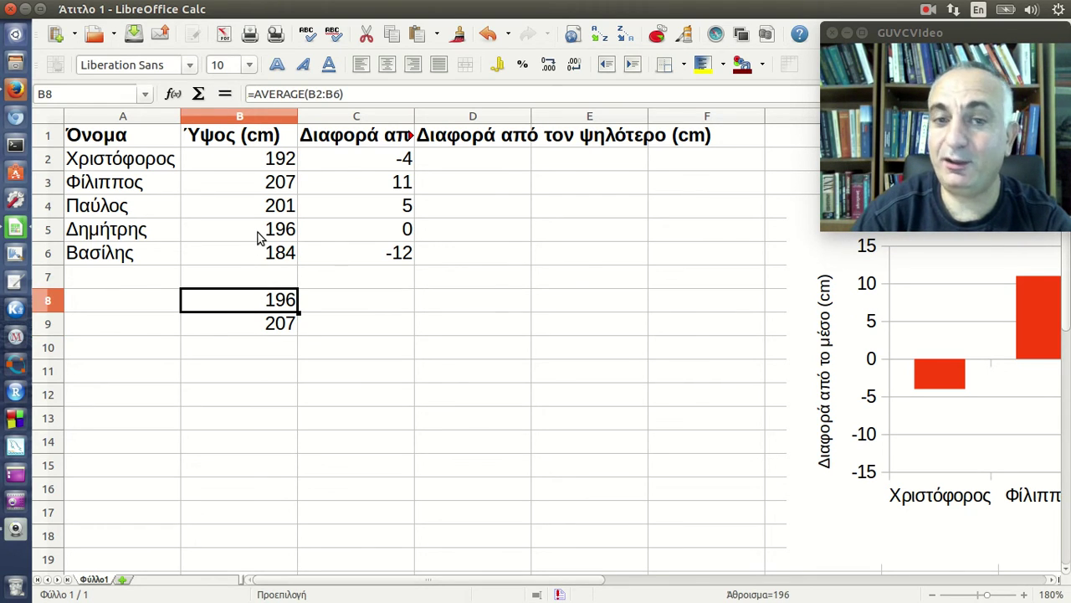
pyautogui.click(283, 333)
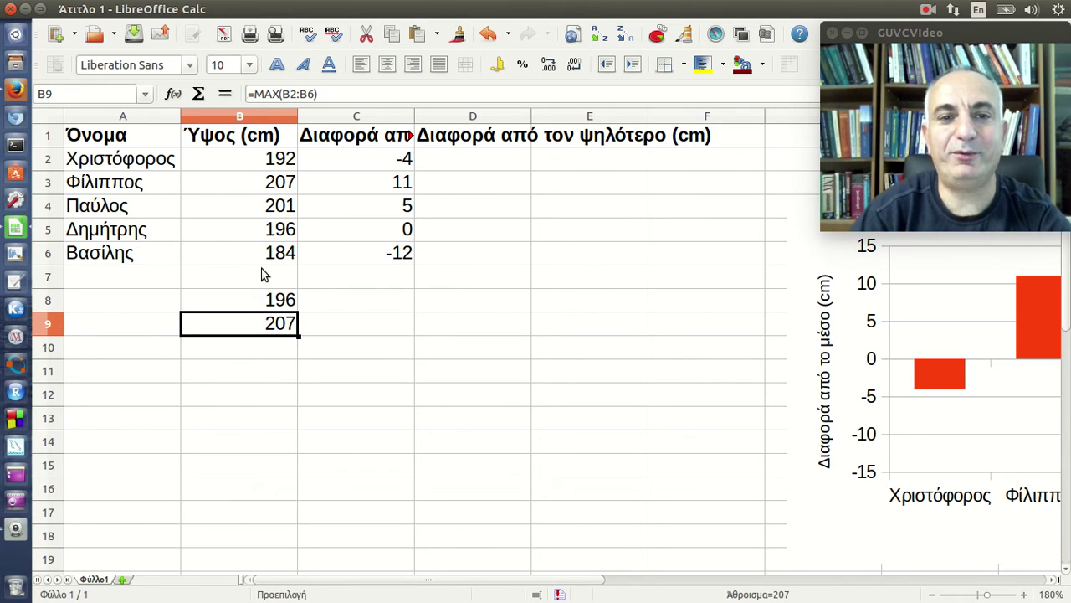
pyautogui.click(438, 158)
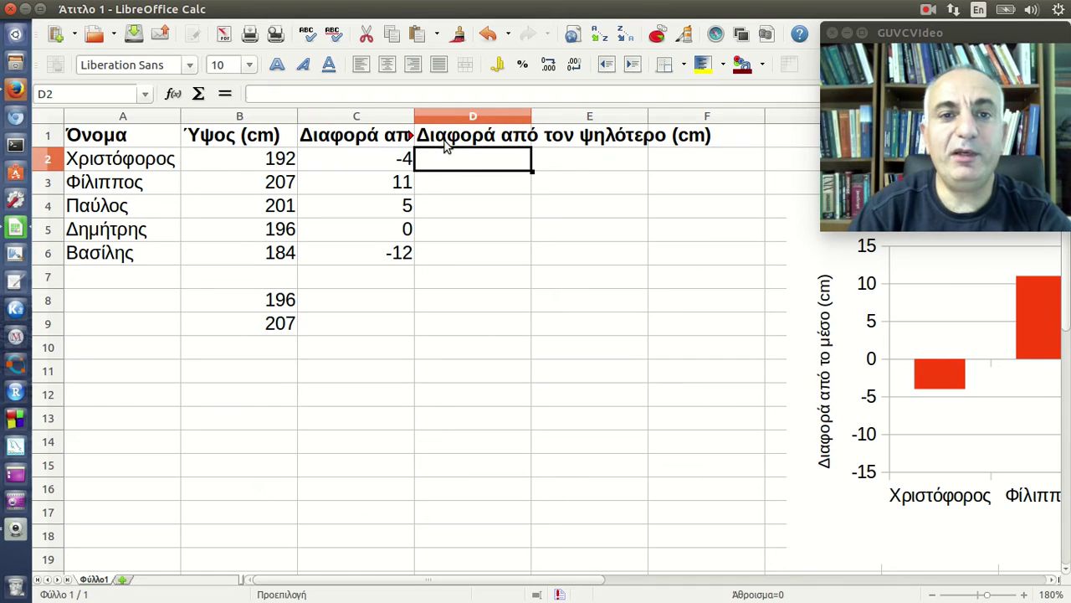
# - Enter =B2-B$9 in D2 and fill it down to D6
pyautogui.write('=')
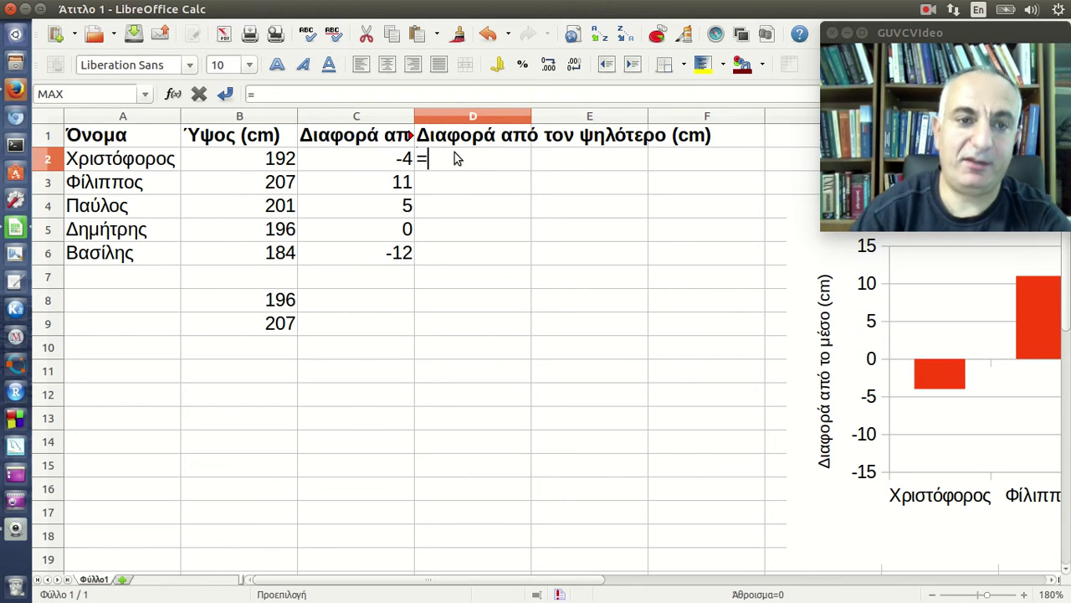
pyautogui.click(258, 164)
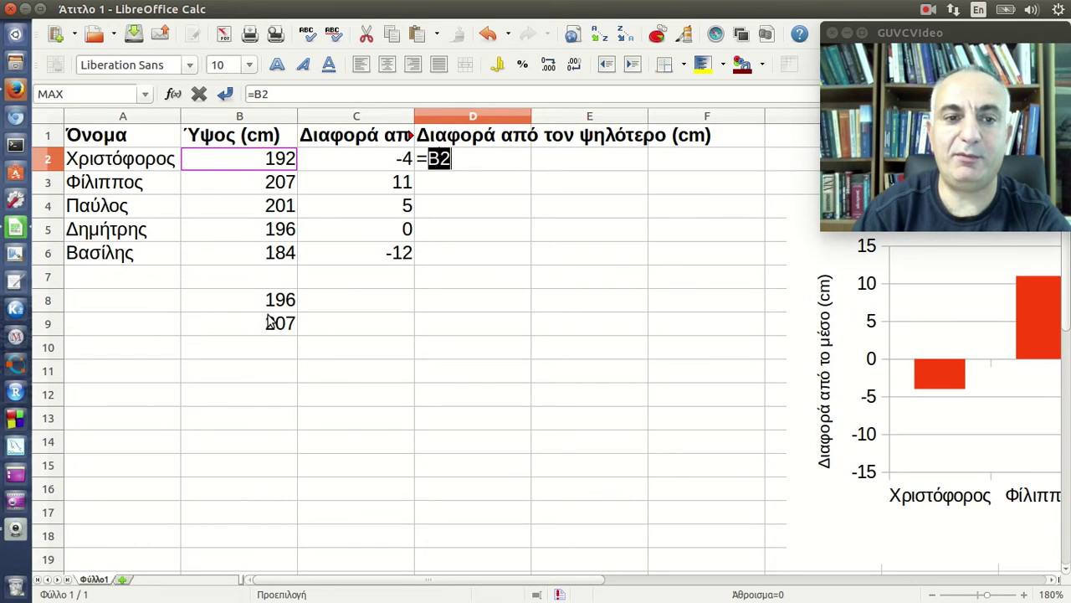
pyautogui.write('-')
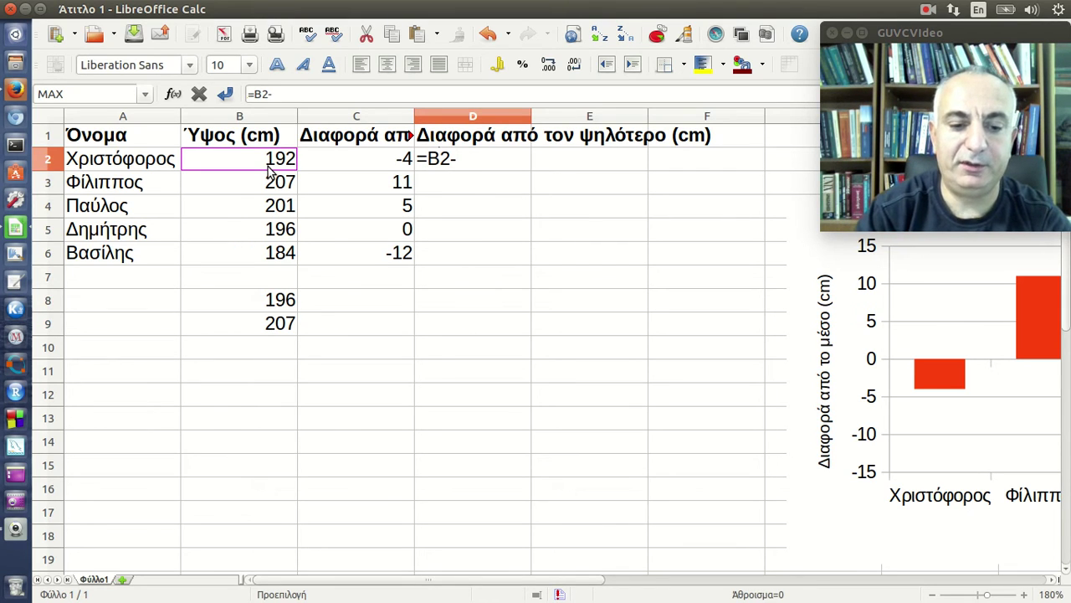
pyautogui.write('b$')
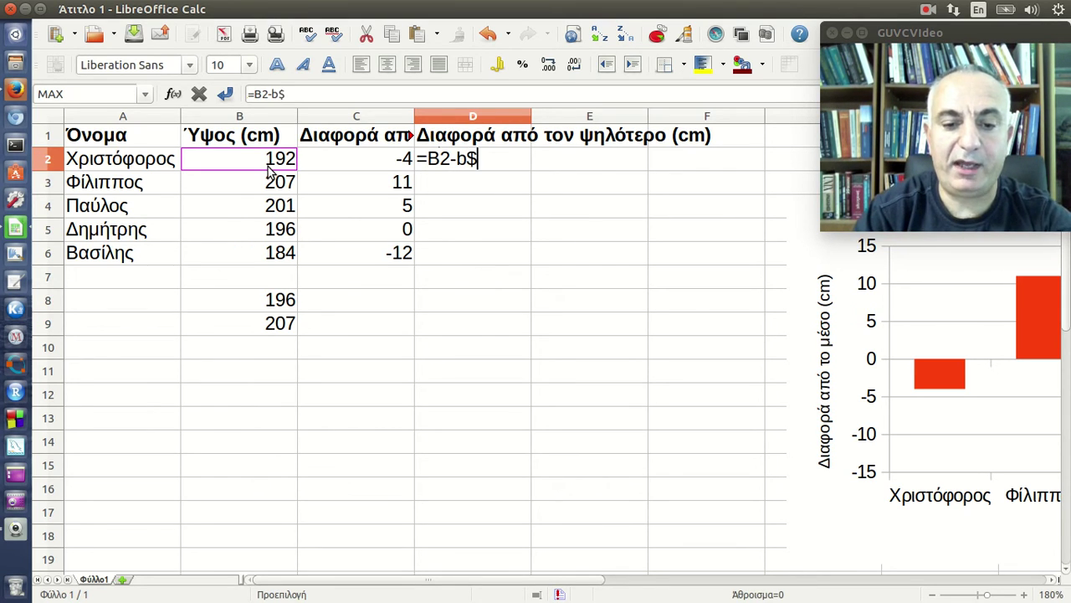
pyautogui.write('9')
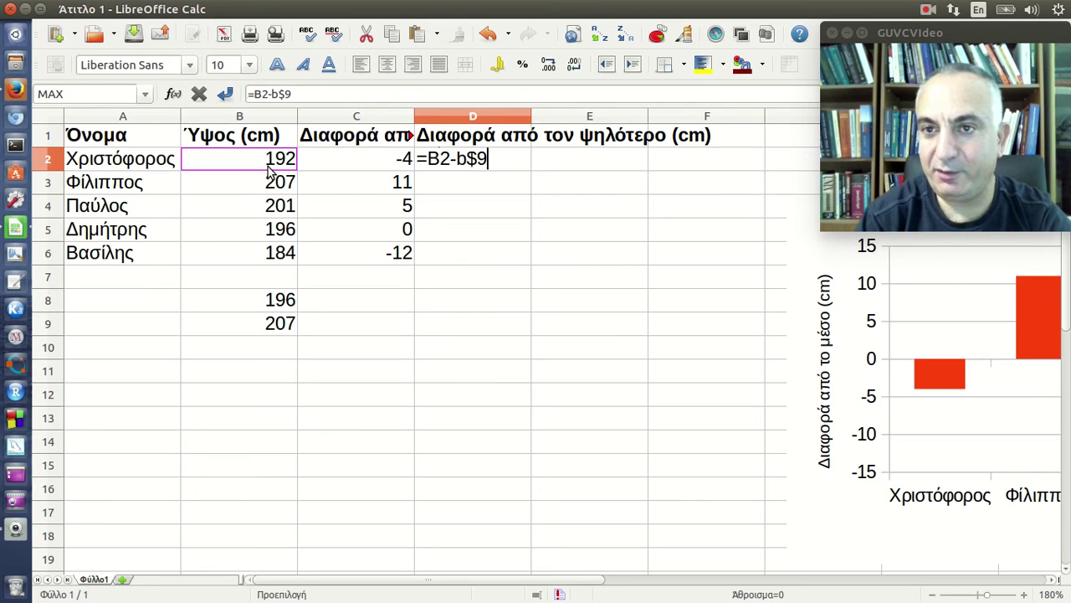
pyautogui.press('Return')
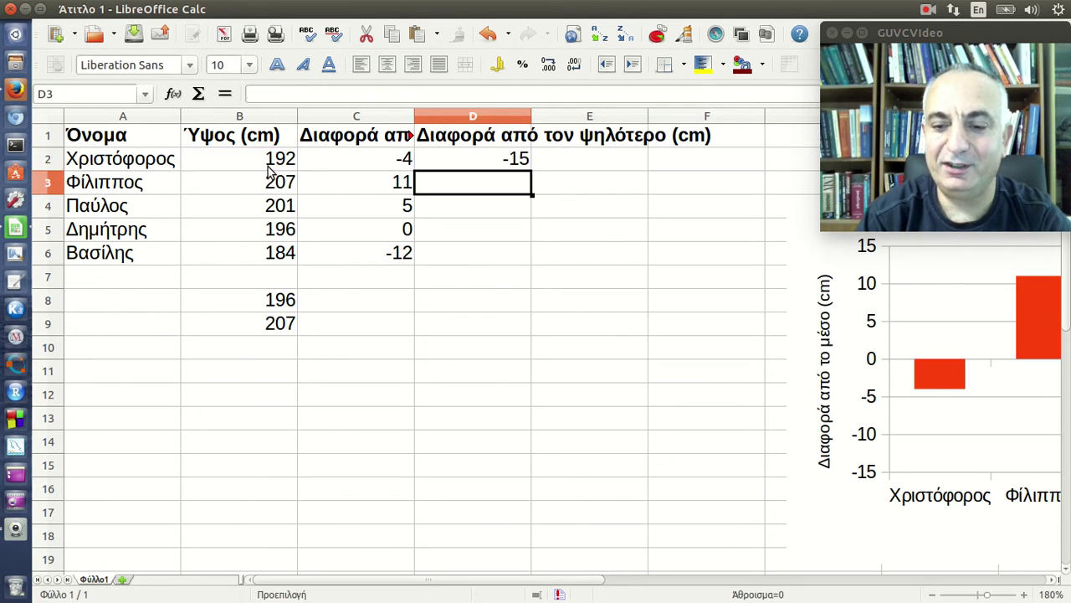
pyautogui.press('Up')
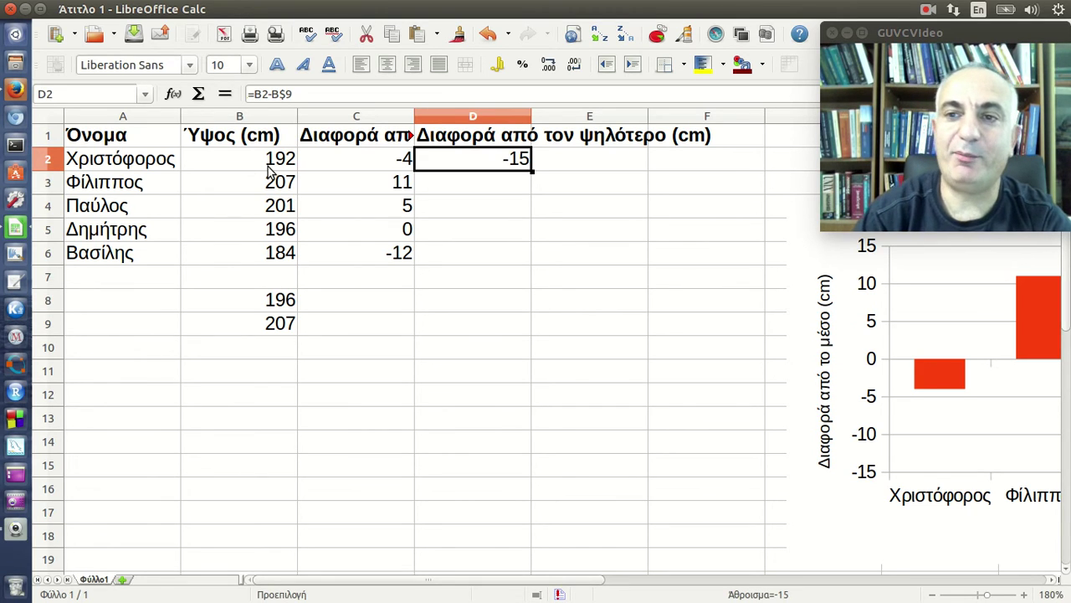
pyautogui.doubleClick(527, 170)
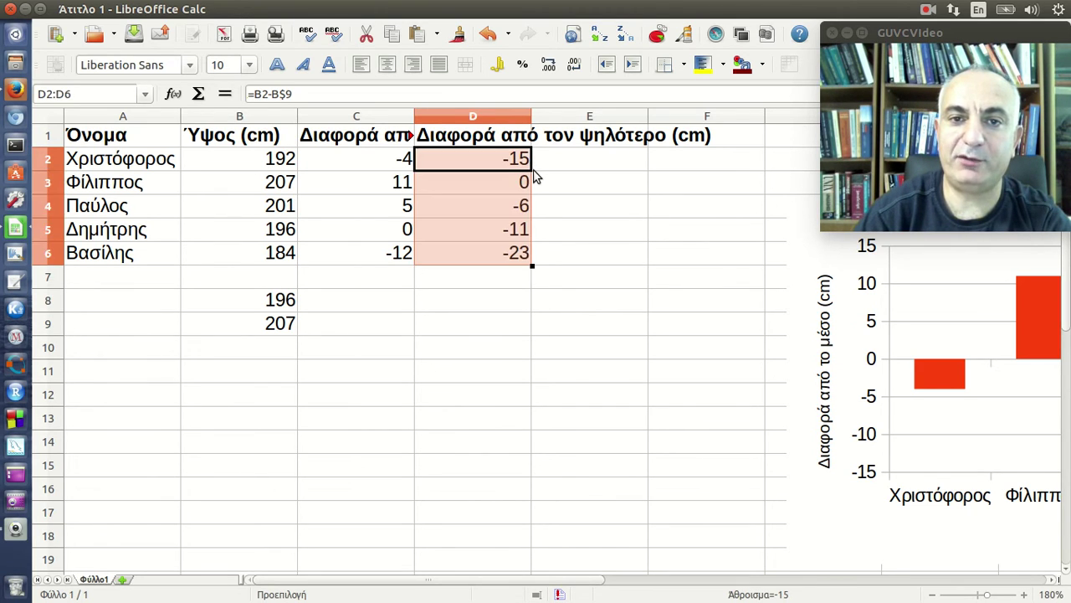
# - Inspect the copied difference formulas in D3 and D4
pyautogui.press('Down')
pyautogui.click(310, 93)
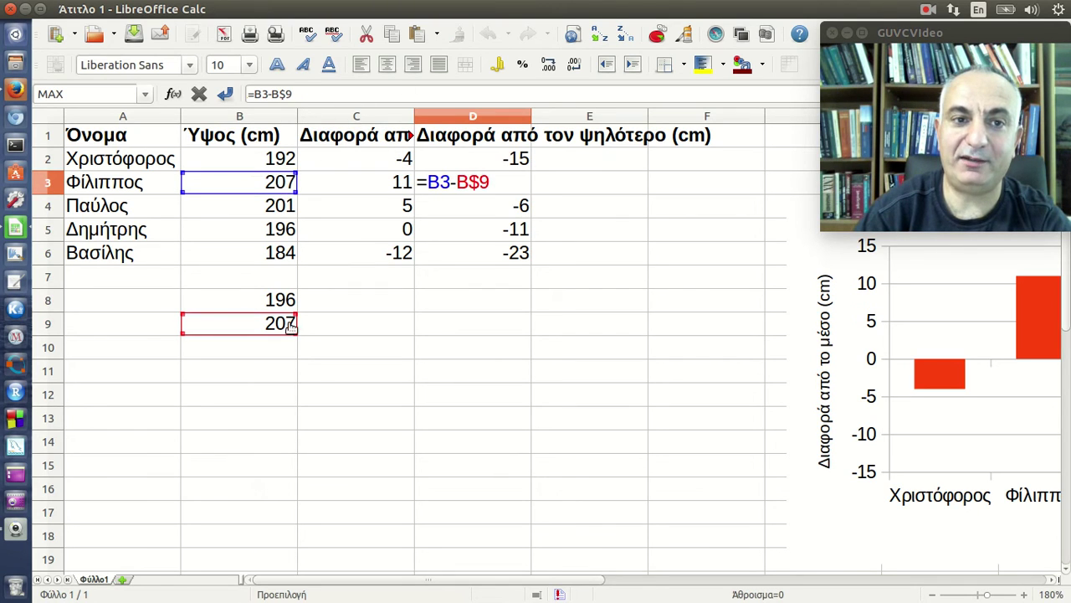
pyautogui.press('Return')
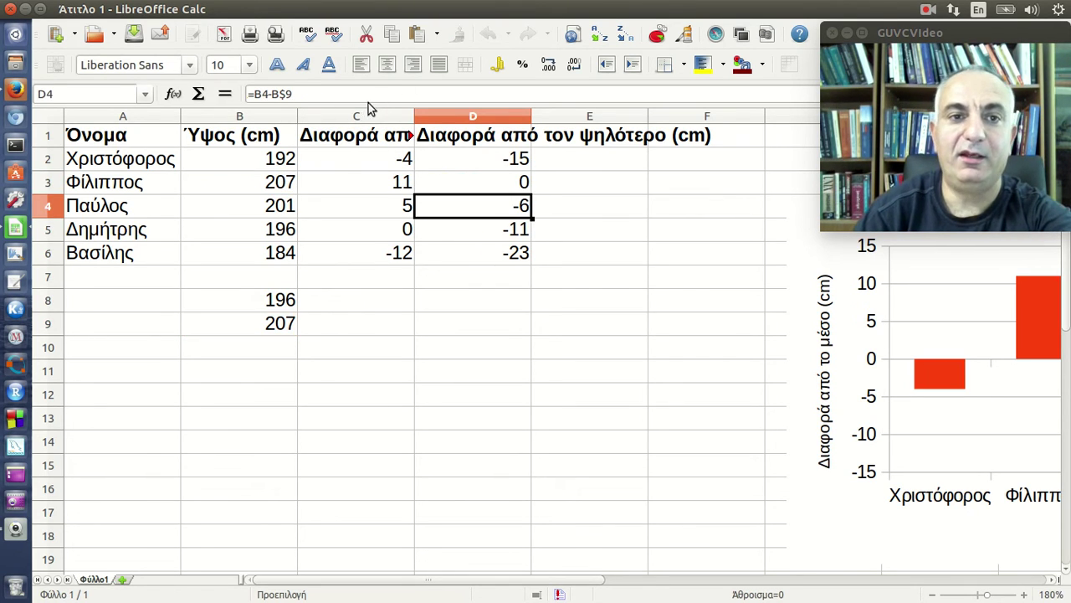
pyautogui.click(366, 91)
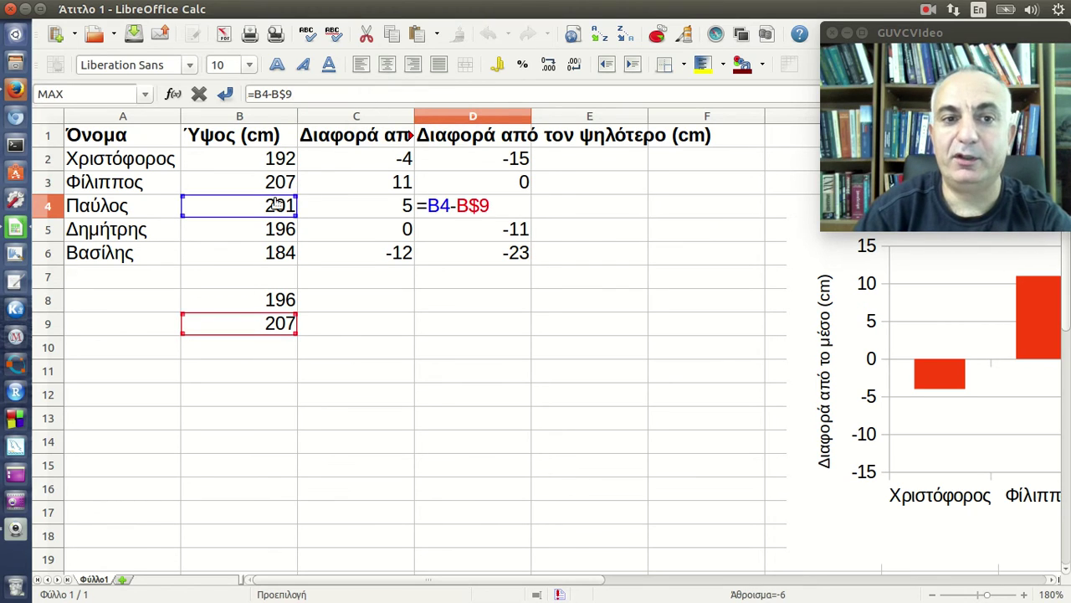
pyautogui.press('Return')
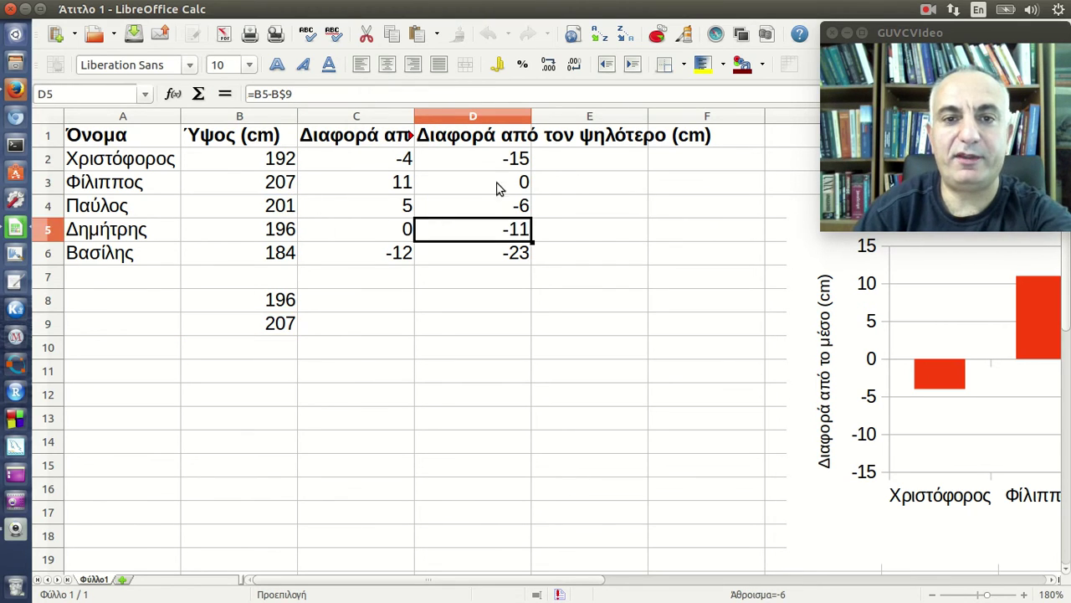
# - Make D2's reference fully absolute so it reads =B2-$B$9
pyautogui.click(490, 161)
pyautogui.click(272, 95)
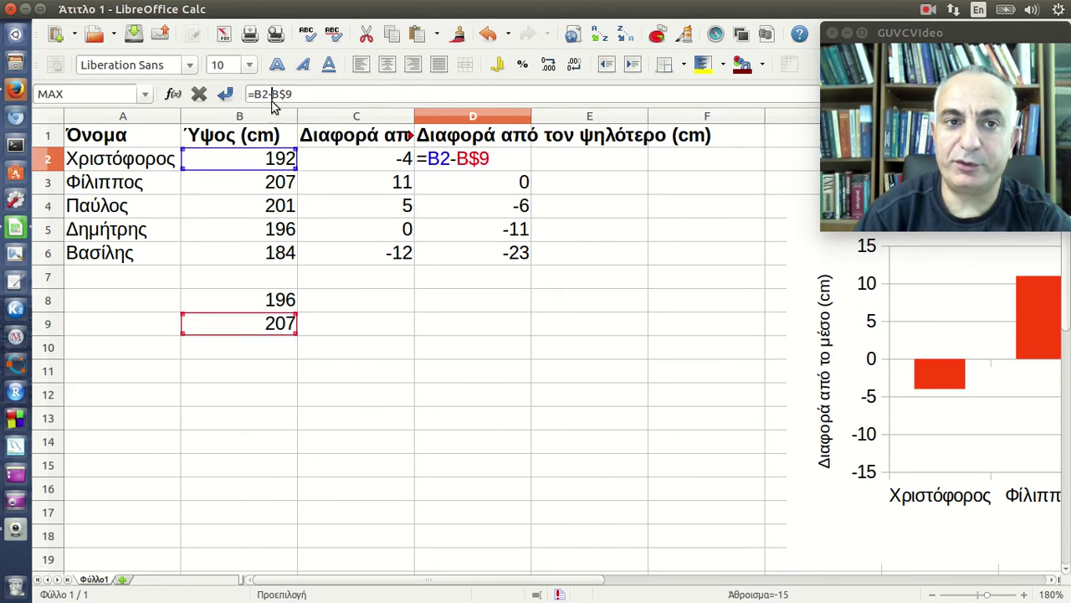
pyautogui.write('$')
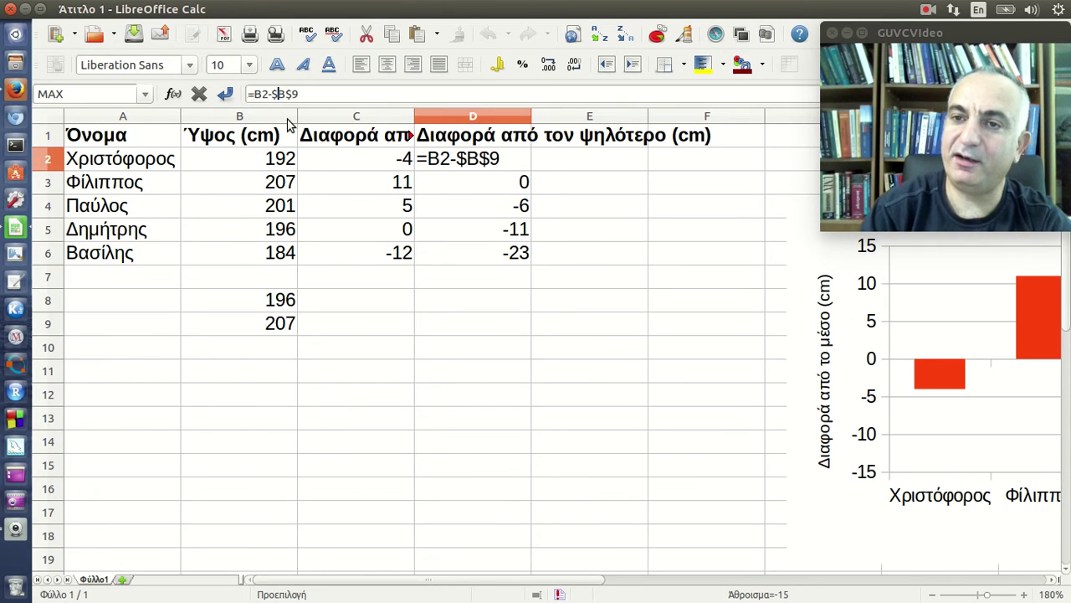
pyautogui.press('Return')
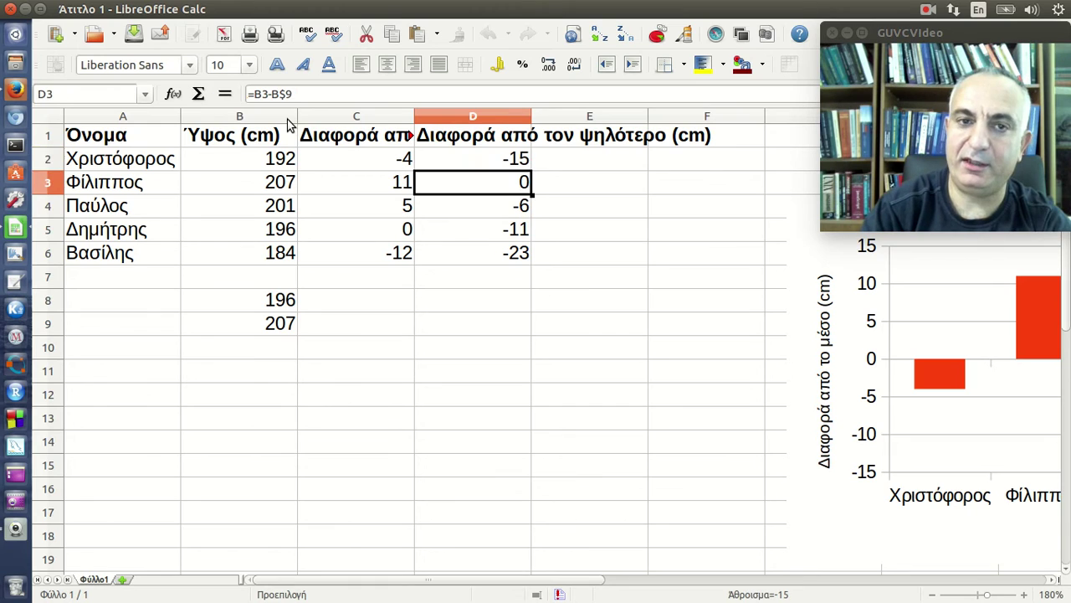
pyautogui.press('Up')
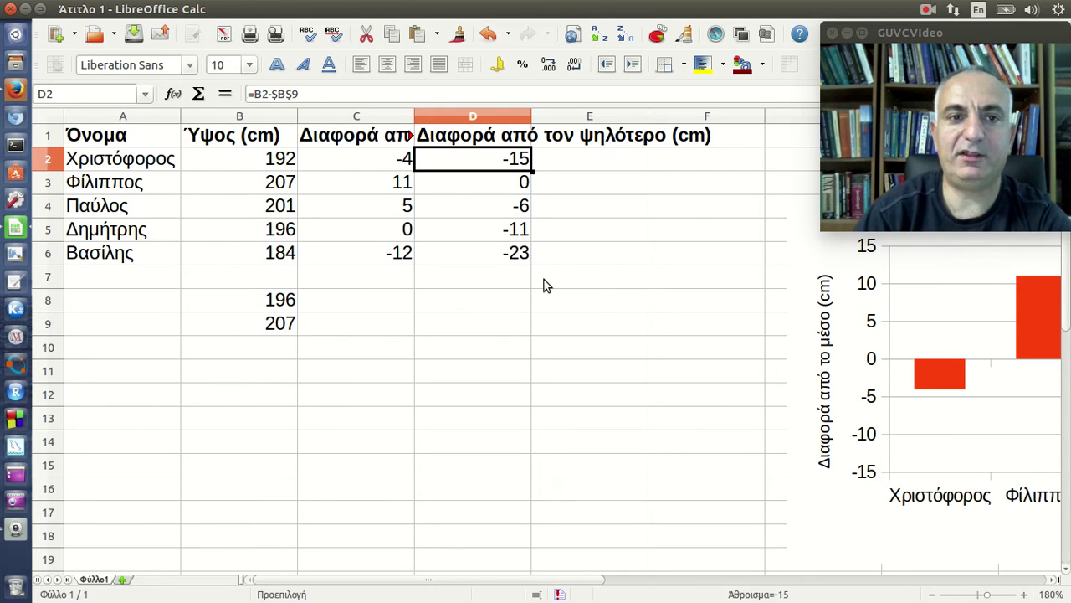
# - Replace $B$9 in D2's formula with MAX(B2:B6)
pyautogui.moveTo(270, 94); pyautogui.dragTo(317, 98)
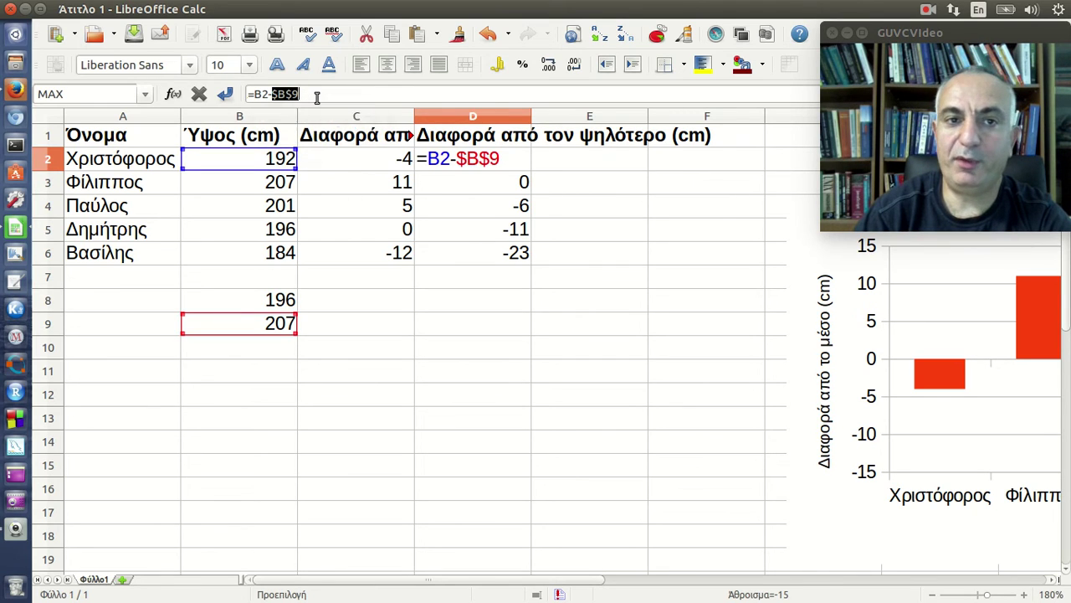
pyautogui.press('BackSpace')
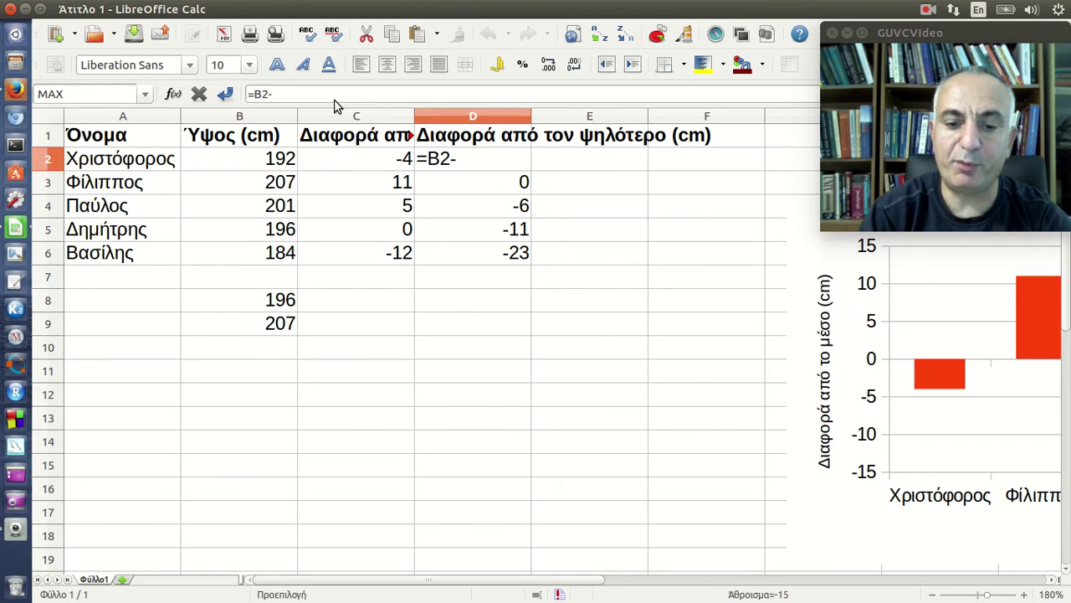
pyautogui.write('max')
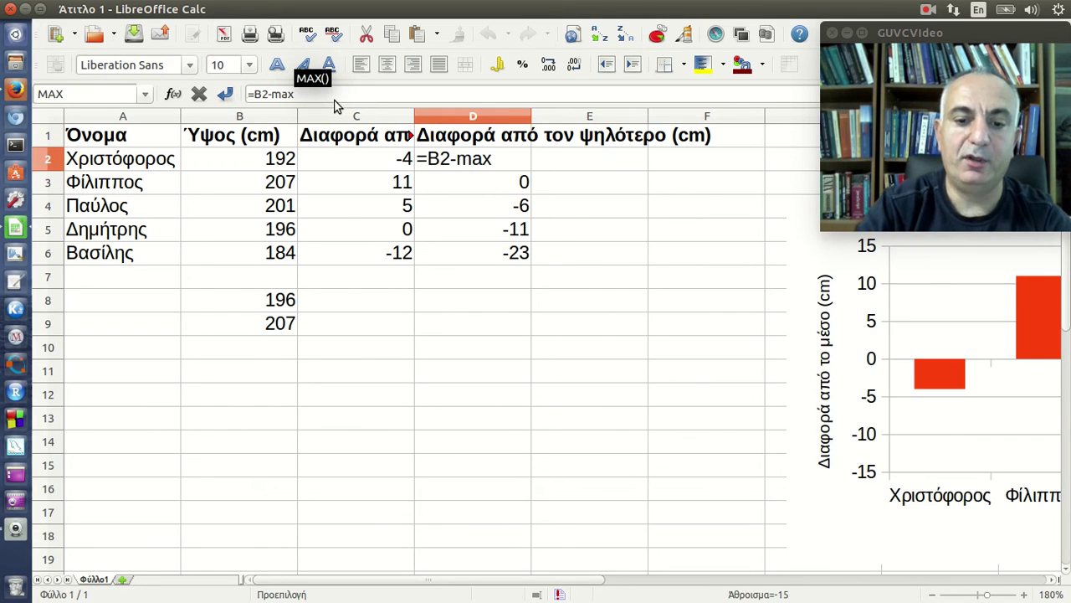
pyautogui.write('(')
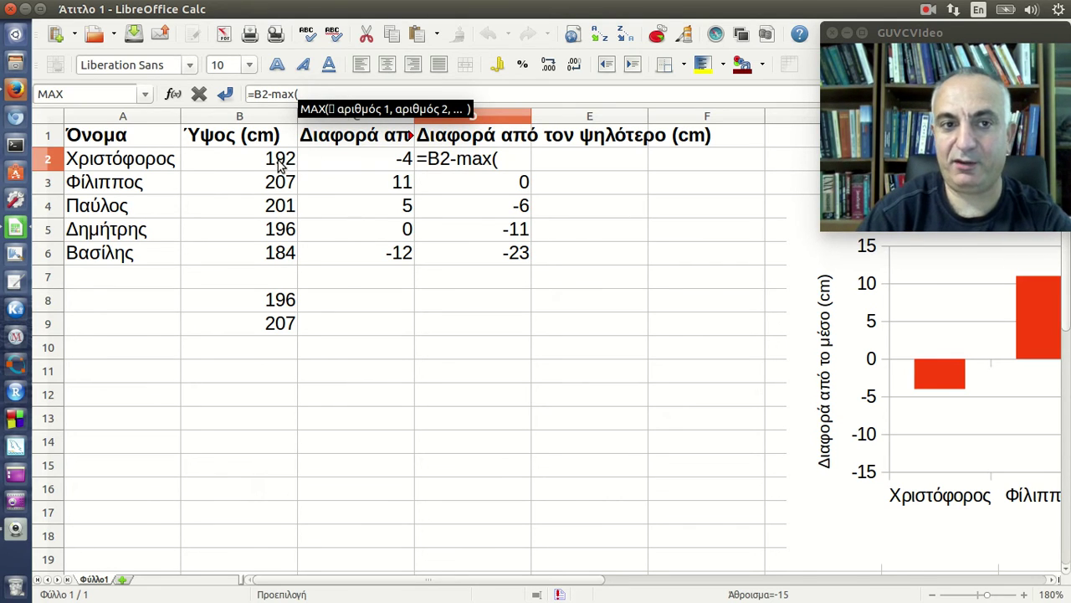
pyautogui.moveTo(280, 161); pyautogui.dragTo(276, 252)
pyautogui.write(')')
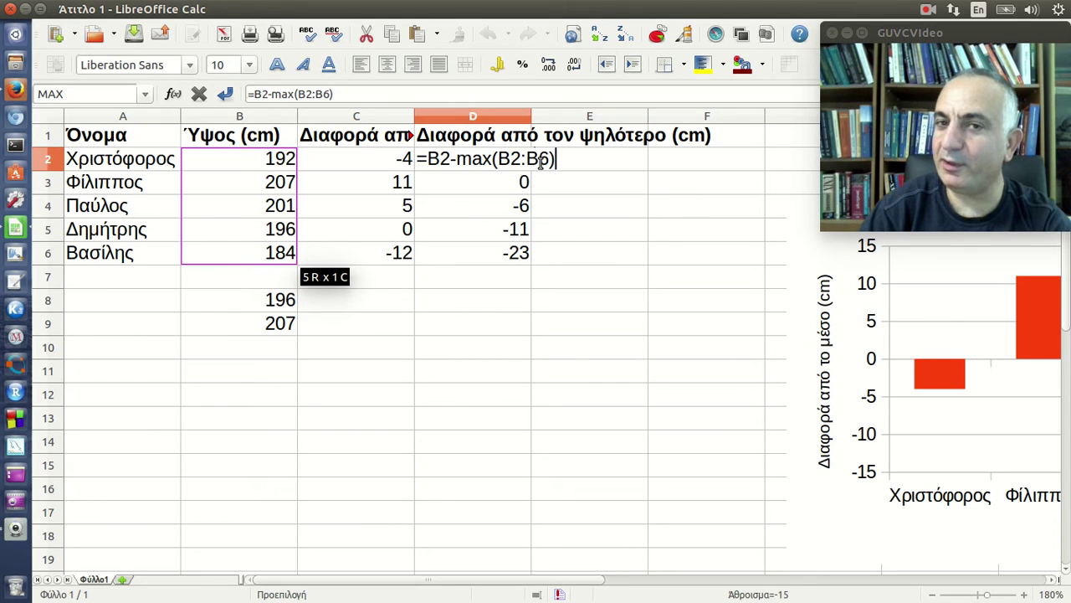
# - Lock the MAX range rows so D2 reads =B2-MAX(B$2:B$6), still -15
pyautogui.click(510, 160)
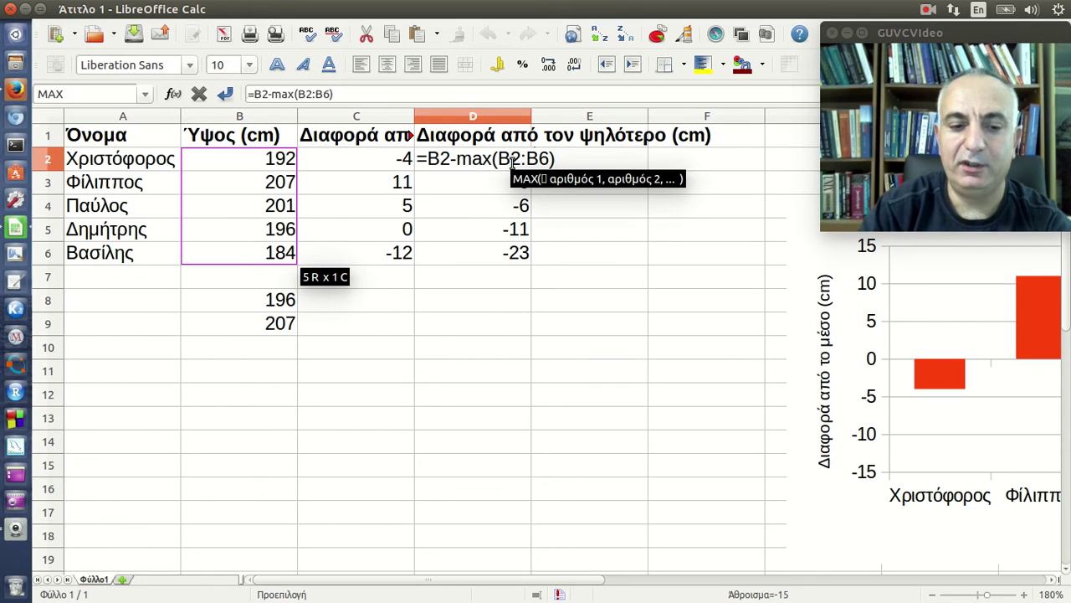
pyautogui.write('$')
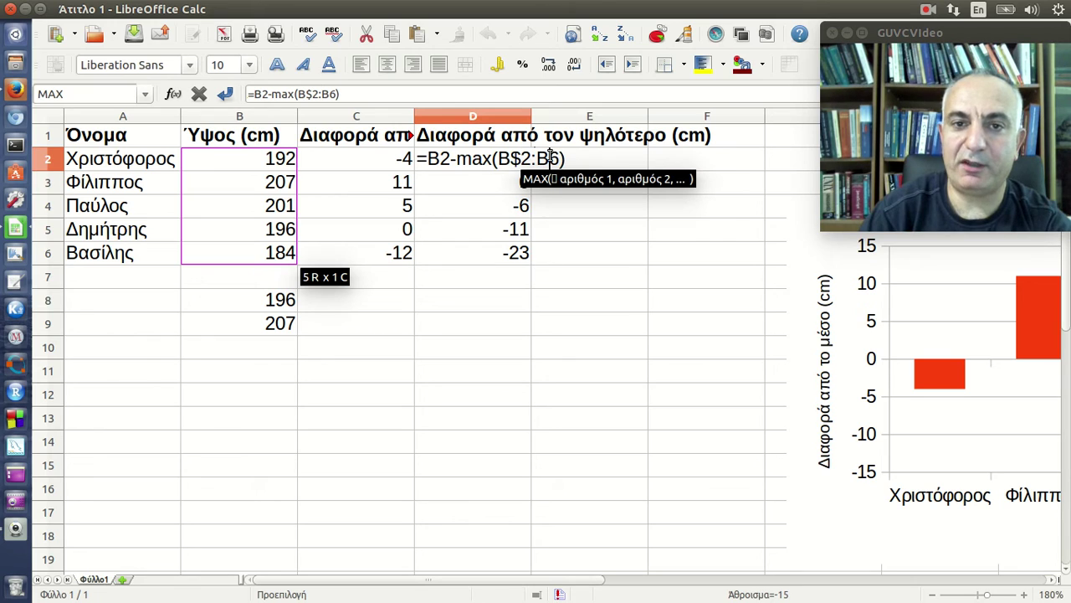
pyautogui.click(550, 158)
pyautogui.write('$')
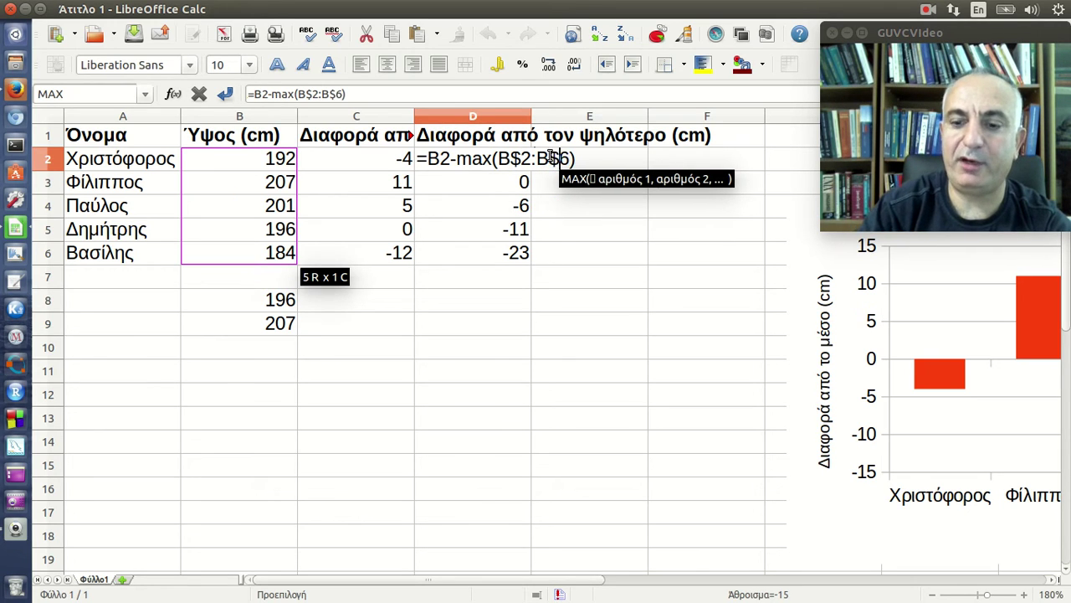
pyautogui.press('Return')
pyautogui.moveTo(490, 184); pyautogui.dragTo(491, 252)
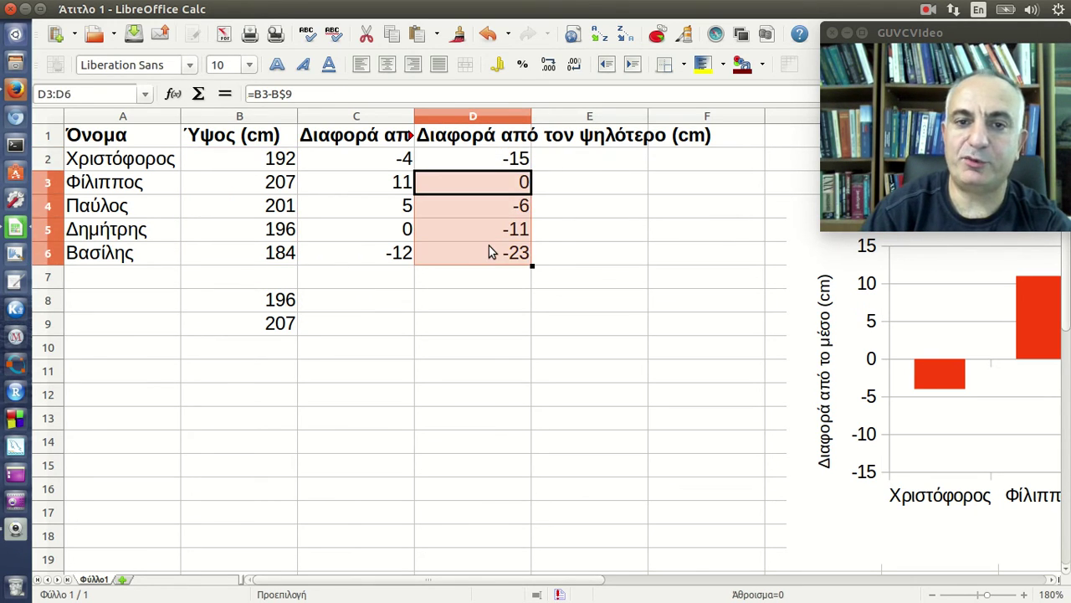
# - Clear D3:D6 and fill D2's MAX-based formula down through D6
pyautogui.press('Delete')
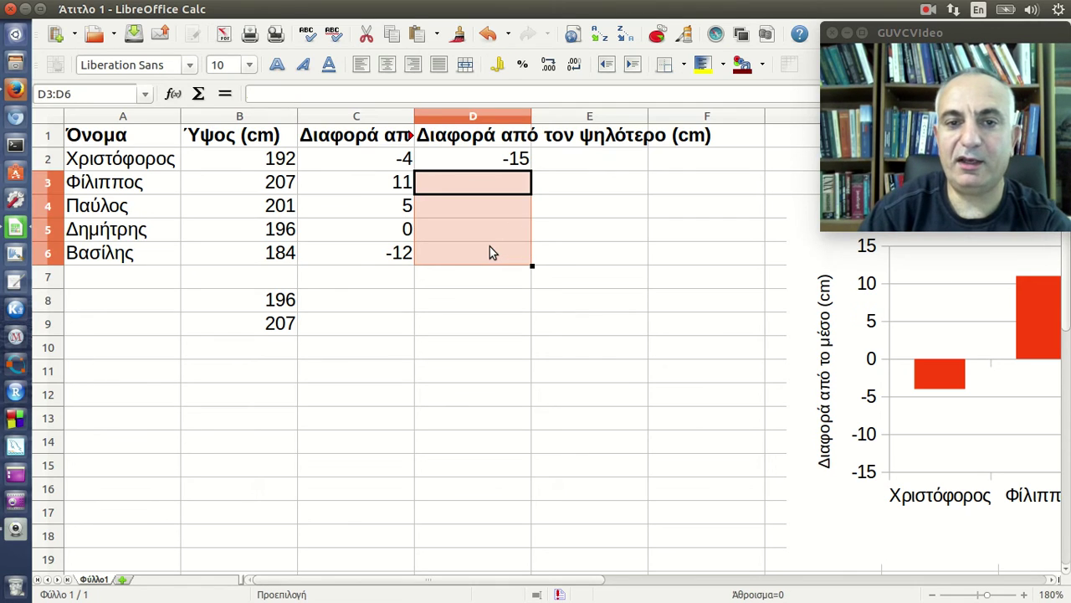
pyautogui.click(491, 253)
pyautogui.click(502, 161)
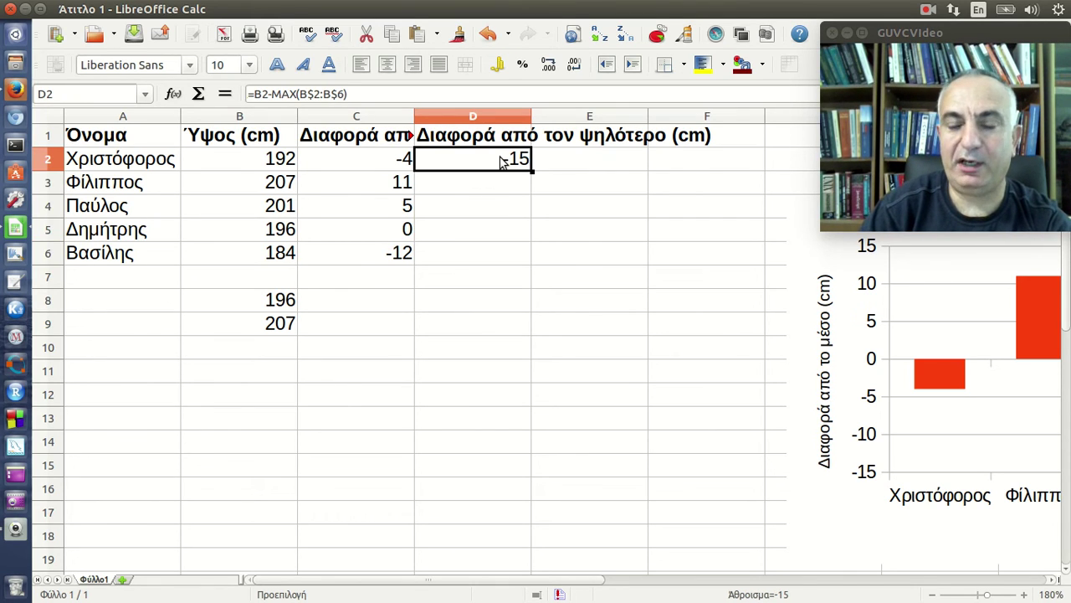
pyautogui.click(414, 94)
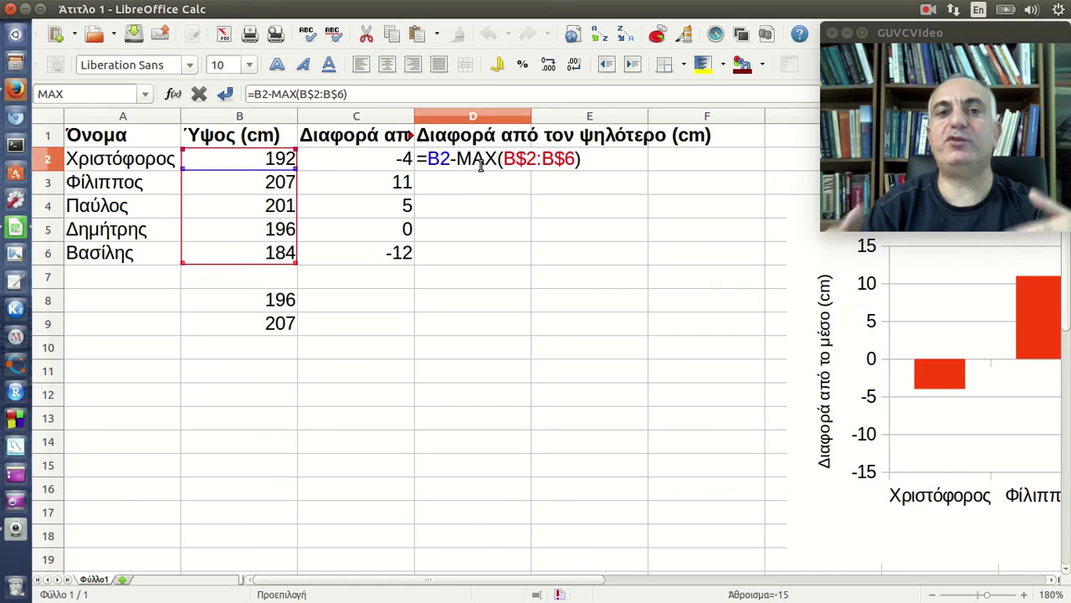
pyautogui.press('Return')
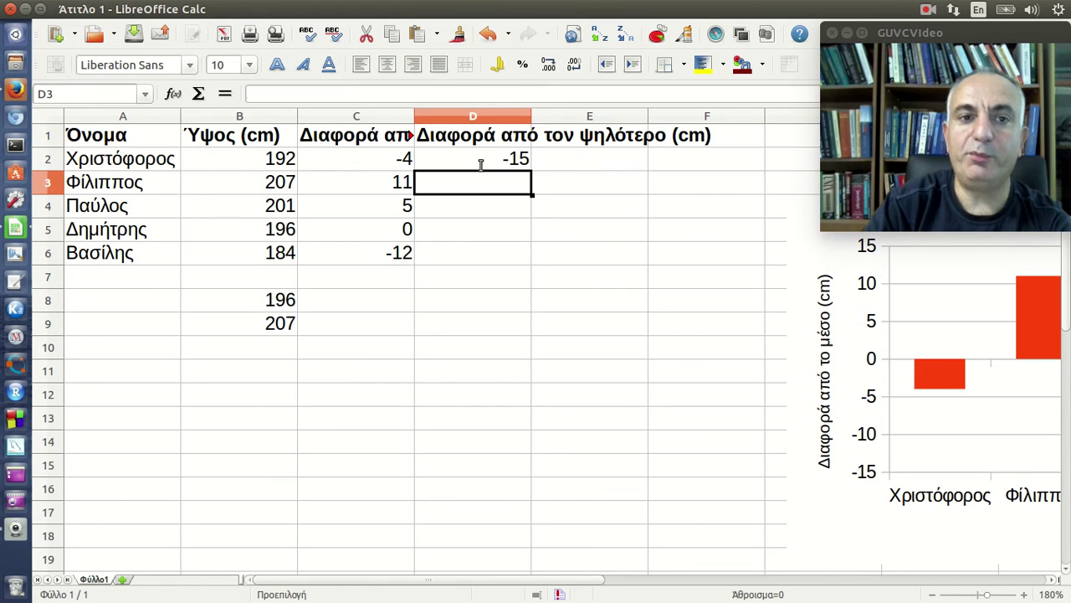
pyautogui.click(481, 165)
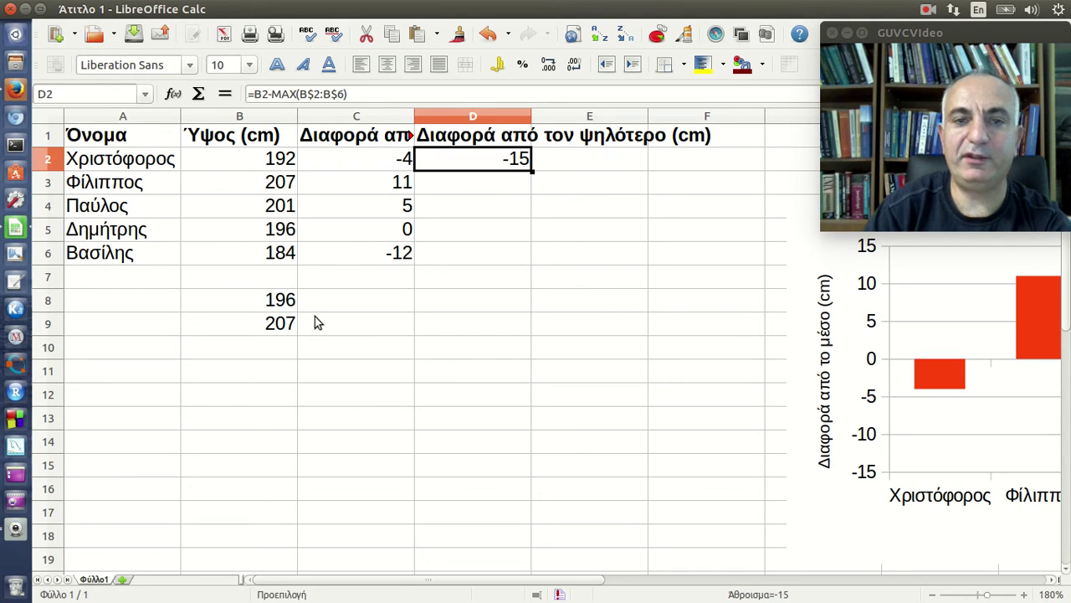
pyautogui.doubleClick(531, 170)
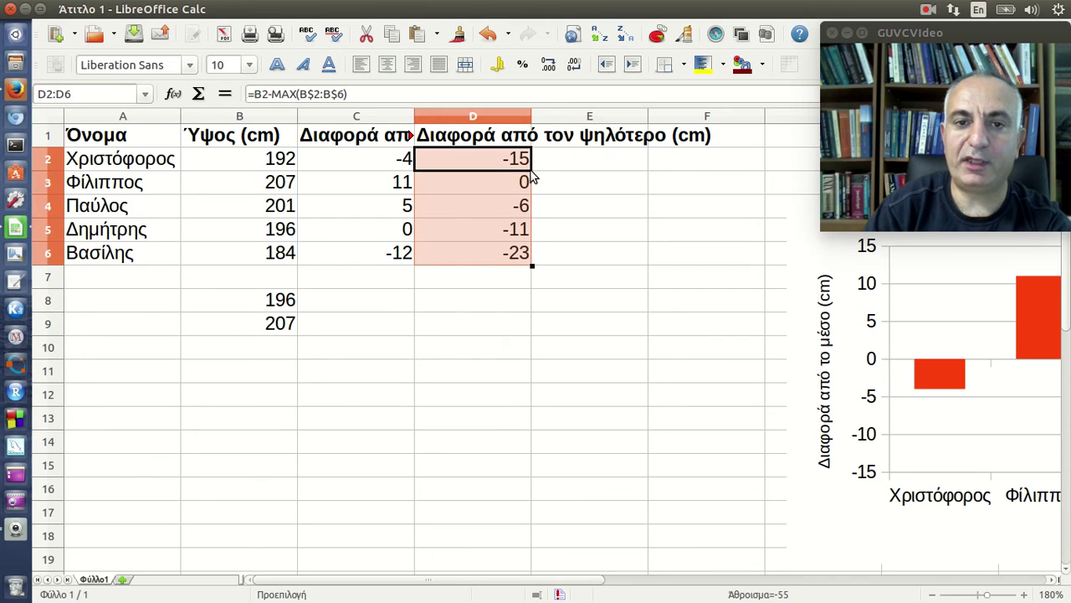
# - Check the copied formulas in D3, D4 and D6 (0, -6, -23)
pyautogui.click(512, 172)
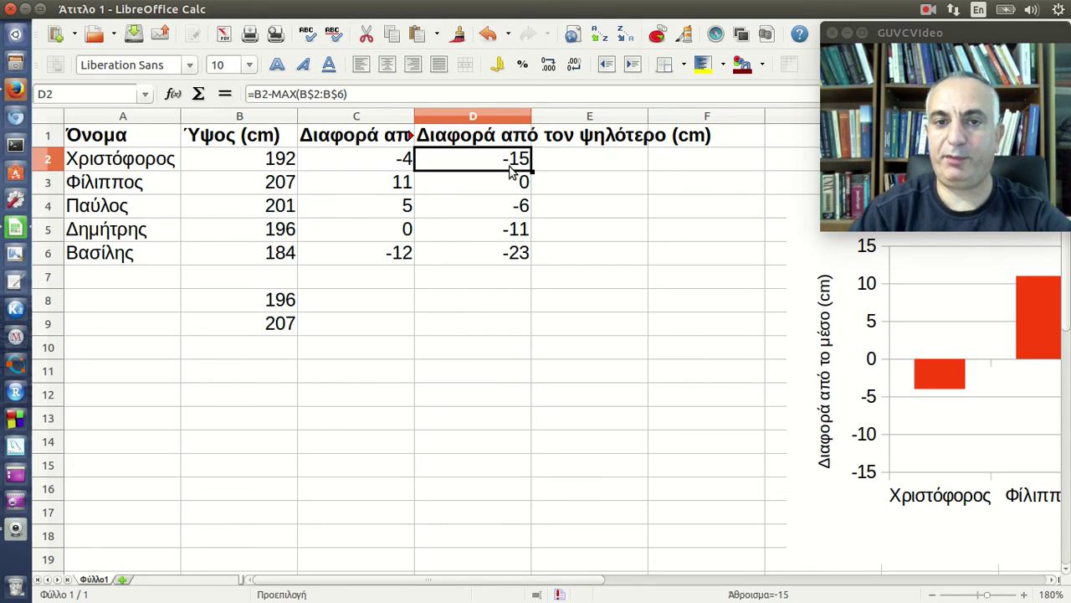
pyautogui.click(507, 181)
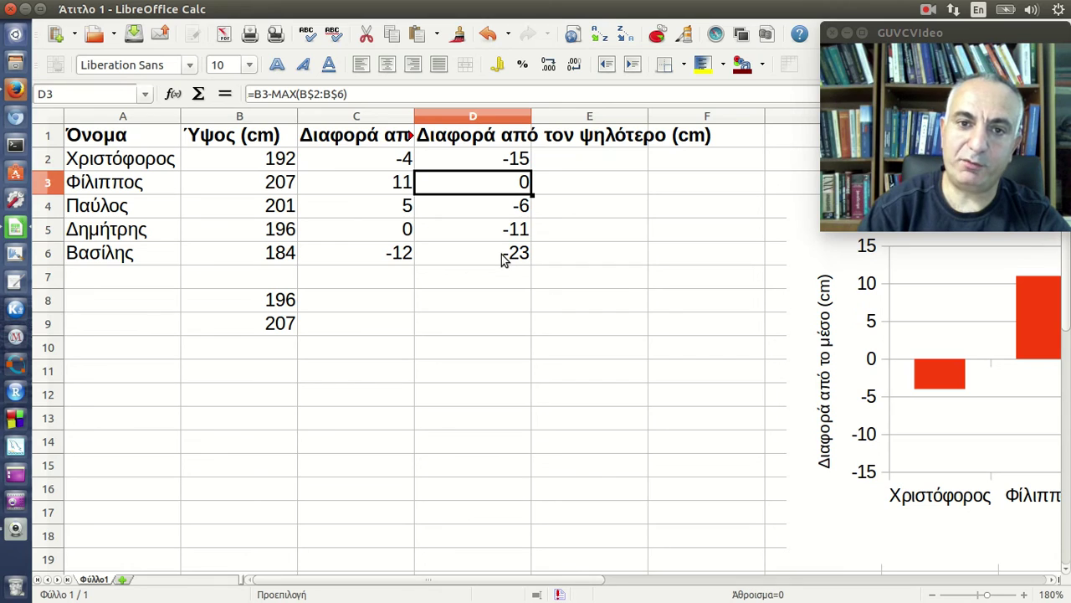
pyautogui.click(513, 214)
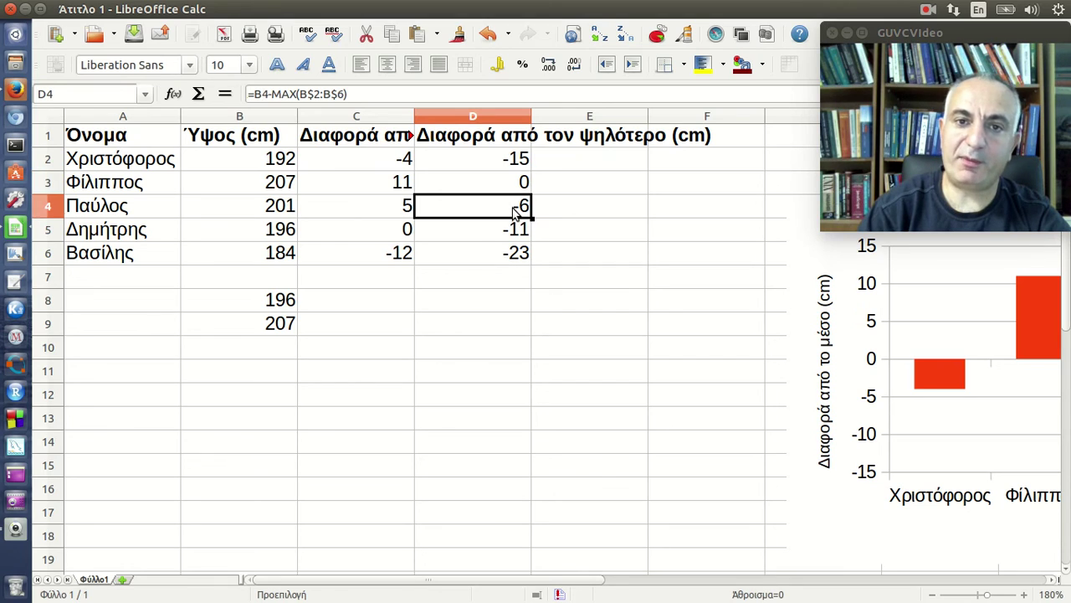
pyautogui.click(522, 261)
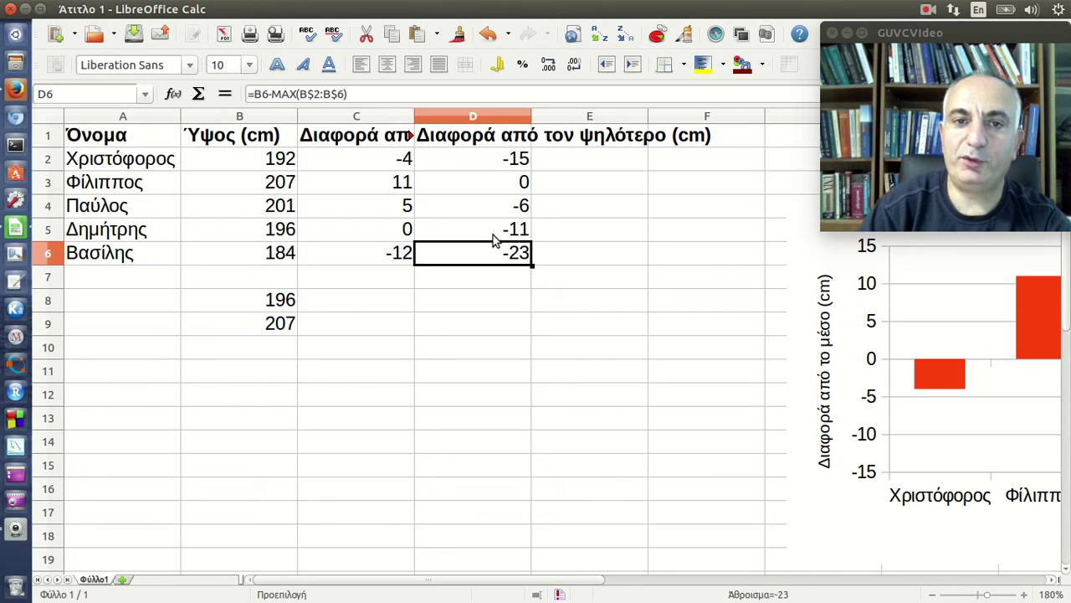
# - Start a column chart of the table, accepting the chart type and data range
pyautogui.click(658, 34)
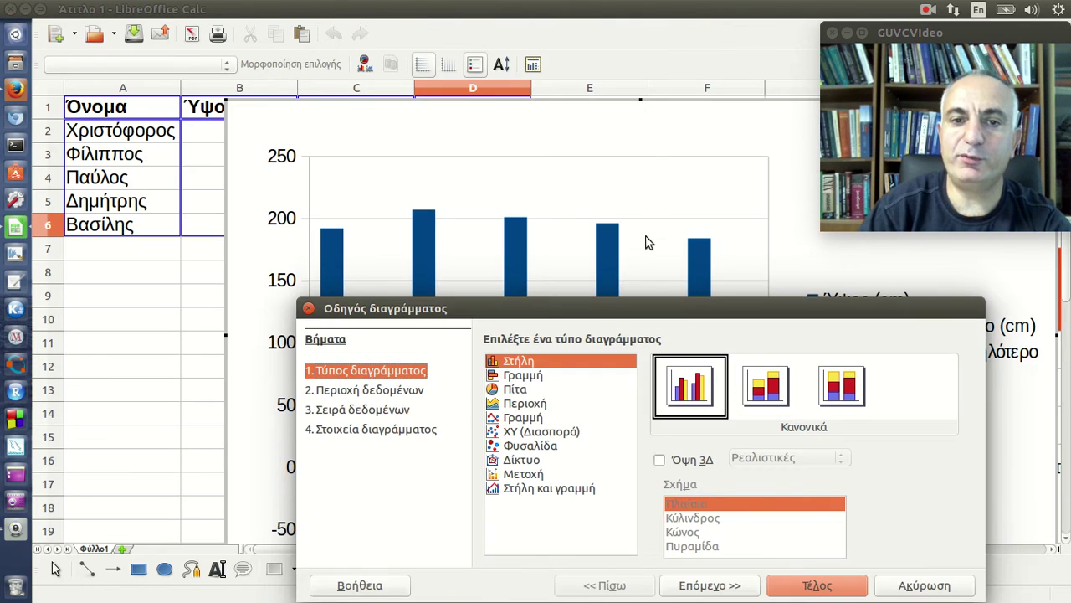
pyautogui.moveTo(659, 309); pyautogui.dragTo(595, 167)
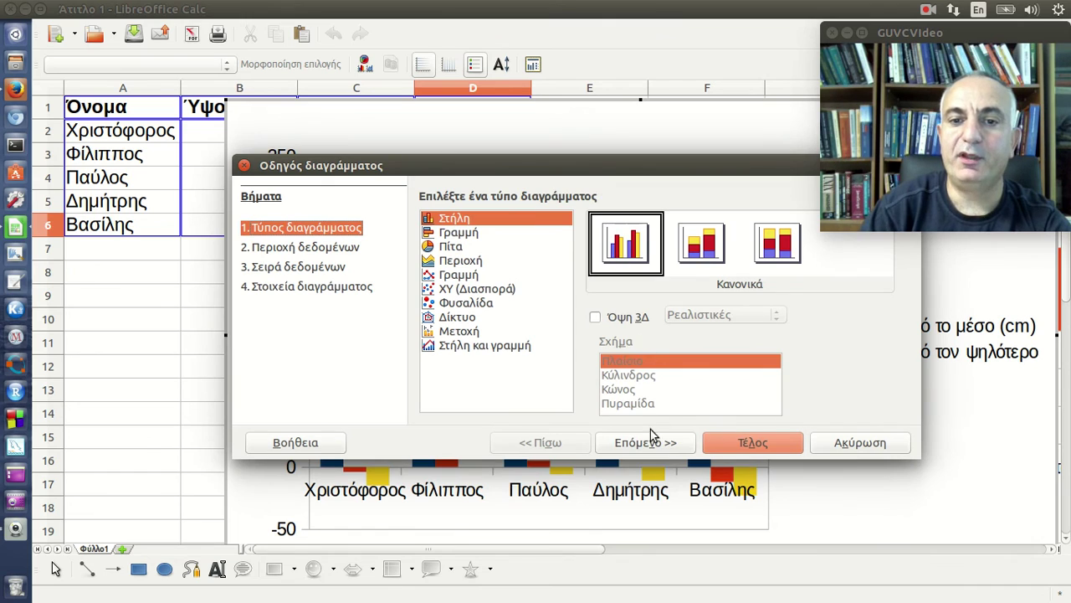
pyautogui.click(670, 451)
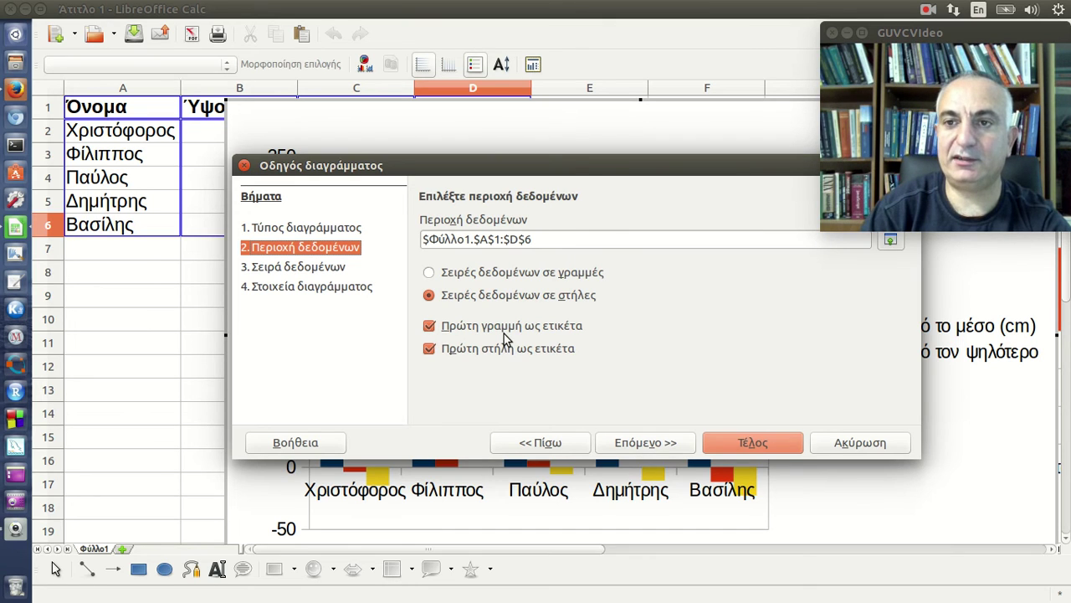
pyautogui.click(647, 453)
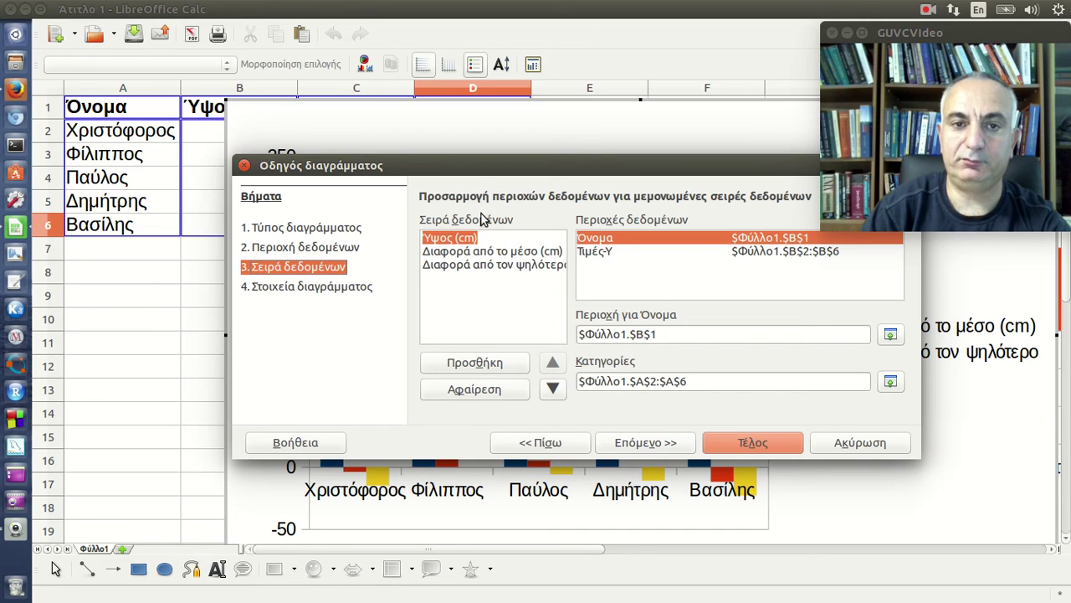
# - Remove the Ύψος (cm) and Διαφορά από το μέσο (cm) series and hide the legend
pyautogui.moveTo(475, 175); pyautogui.dragTo(342, 74)
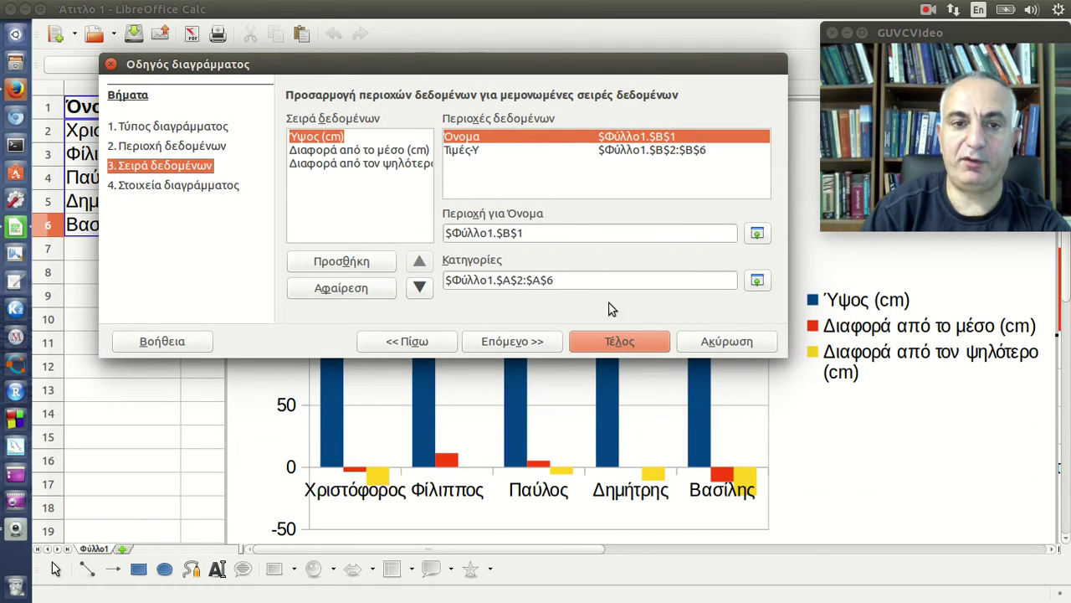
pyautogui.click(356, 288)
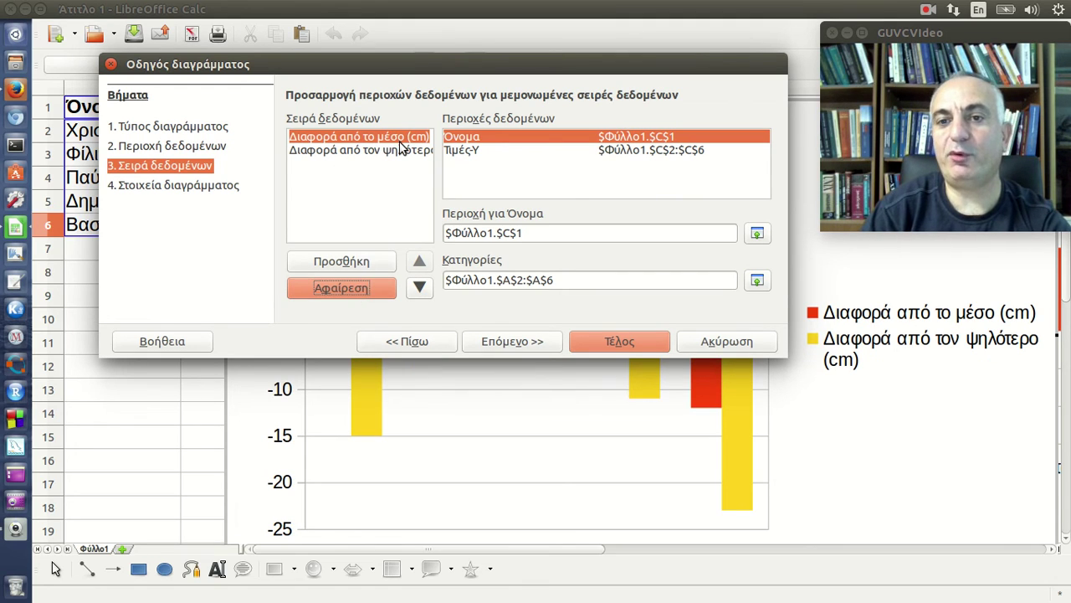
pyautogui.click(377, 292)
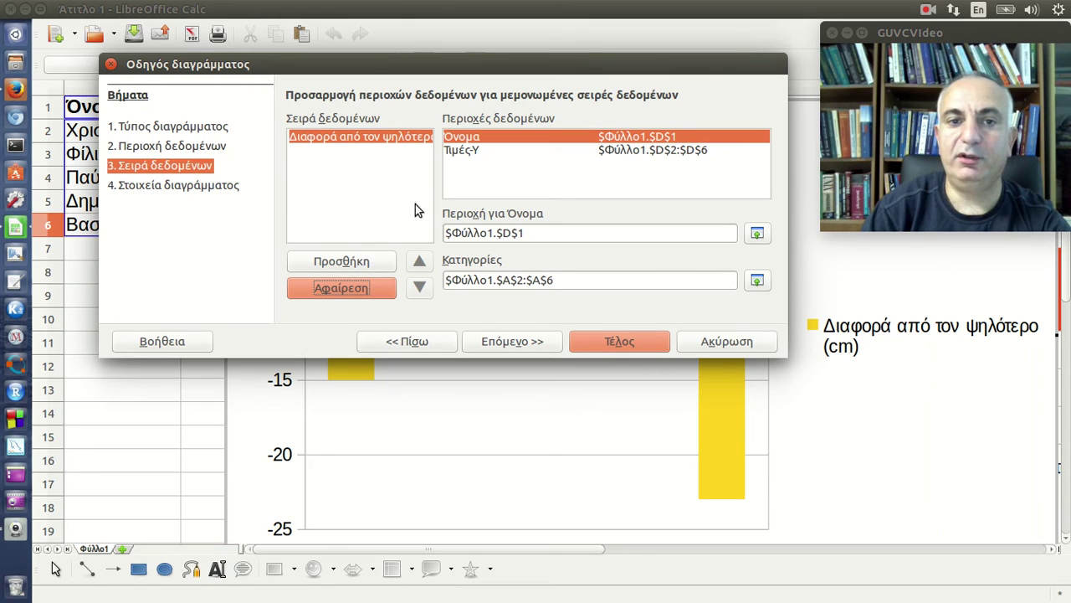
pyautogui.click(530, 342)
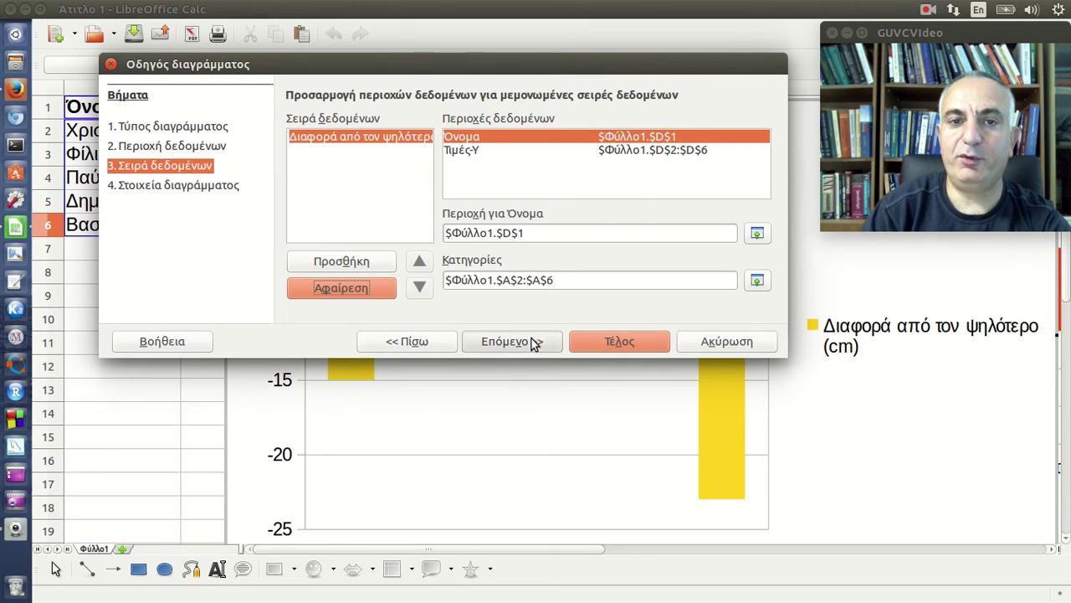
pyautogui.click(589, 123)
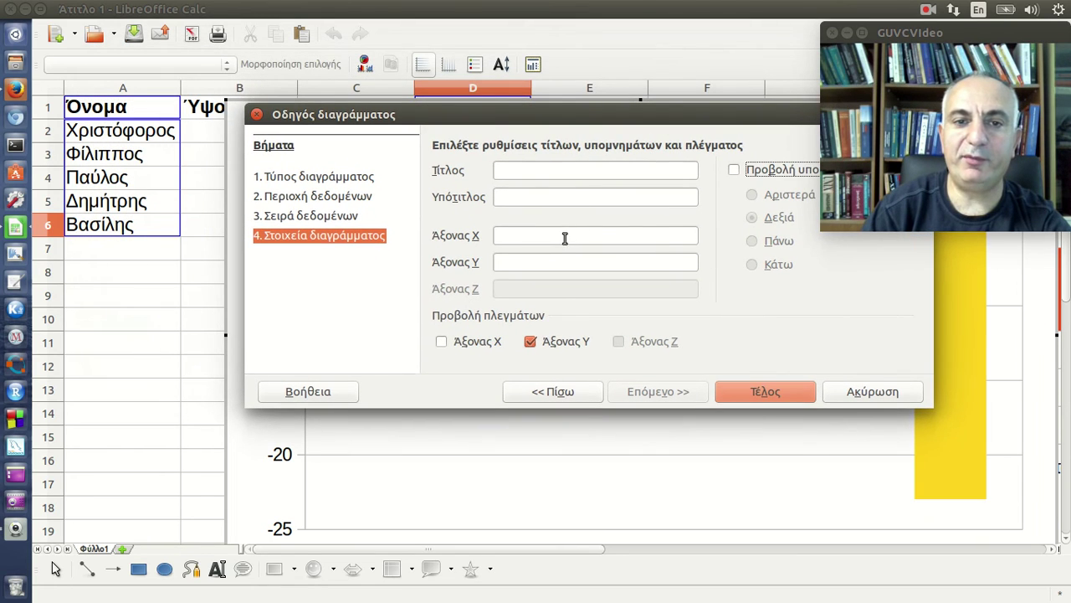
# - Title the Y axis 'Διαφορά από τον ψηλότερο (cm)', leave the X-axis title empty, and finish the chart
pyautogui.click(565, 237)
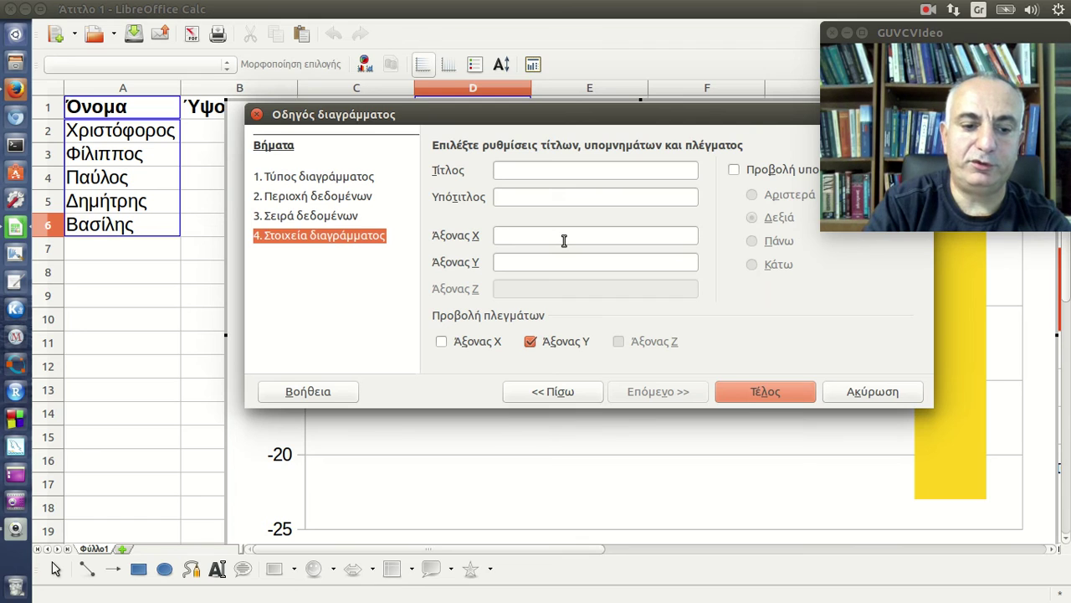
pyautogui.write('Παίκ')
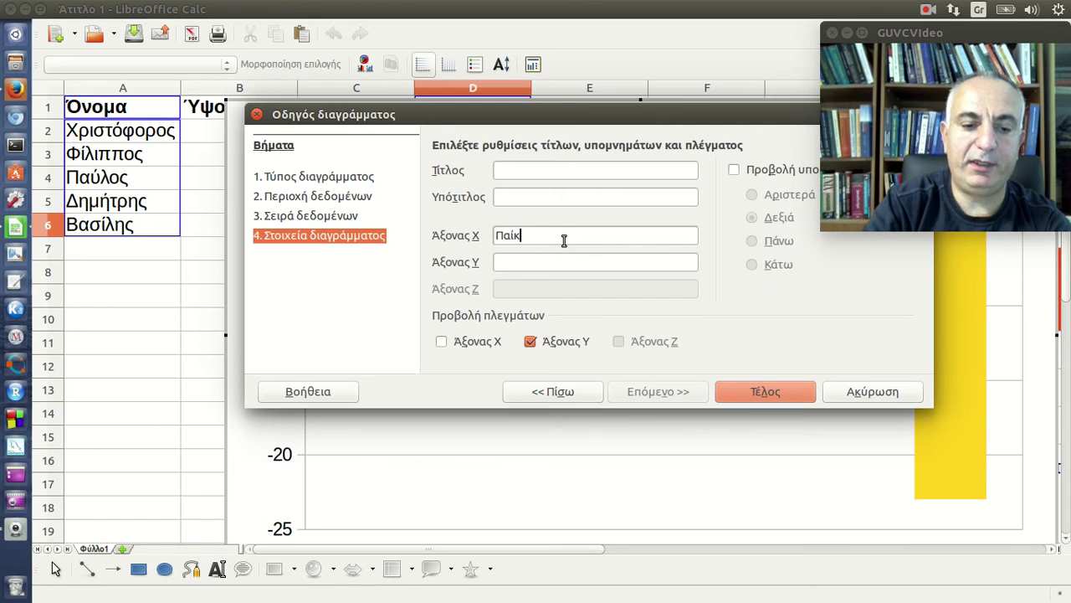
pyautogui.write('της')
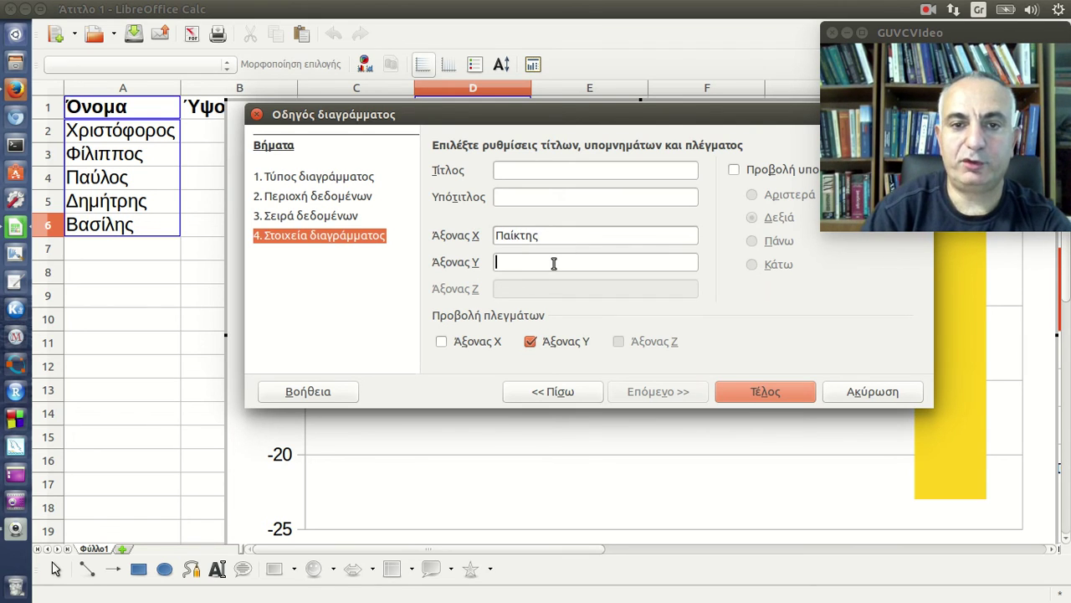
pyautogui.click(553, 263)
pyautogui.write('Διαφορ')
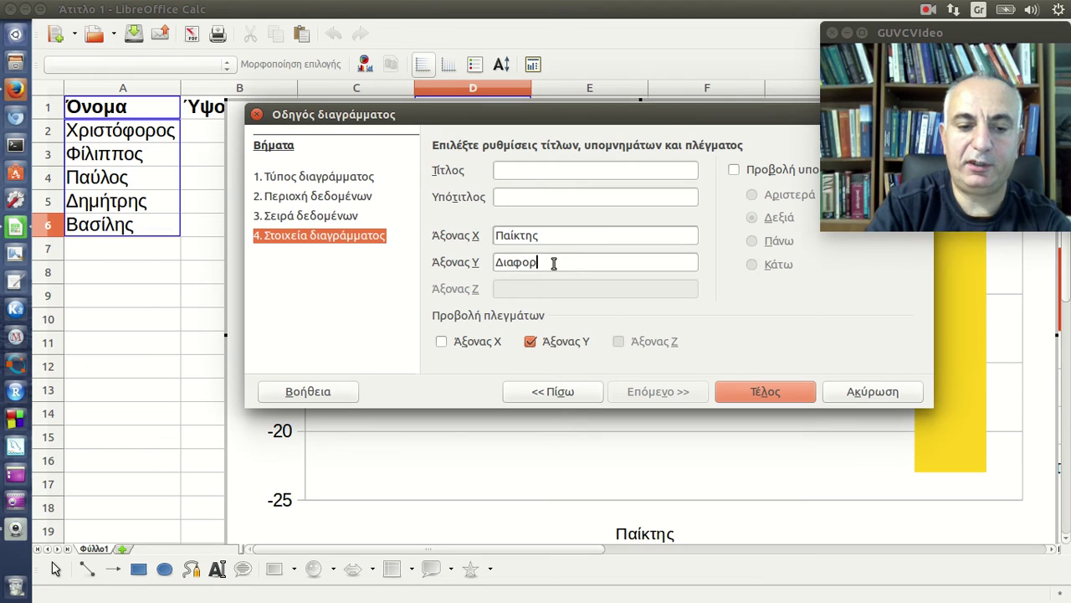
pyautogui.write('ά από το')
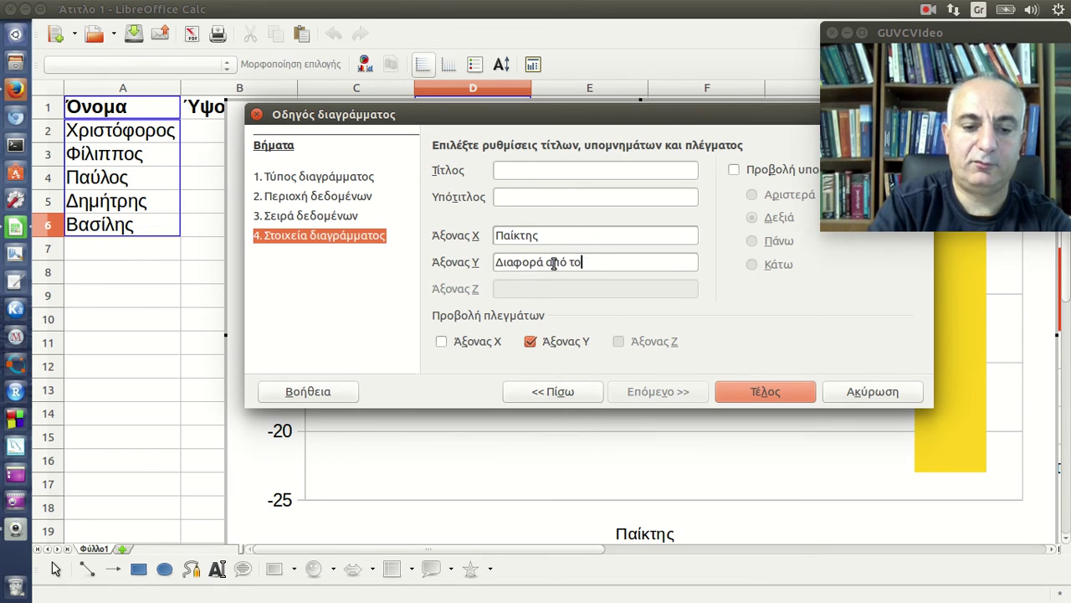
pyautogui.write('ν ψηλό')
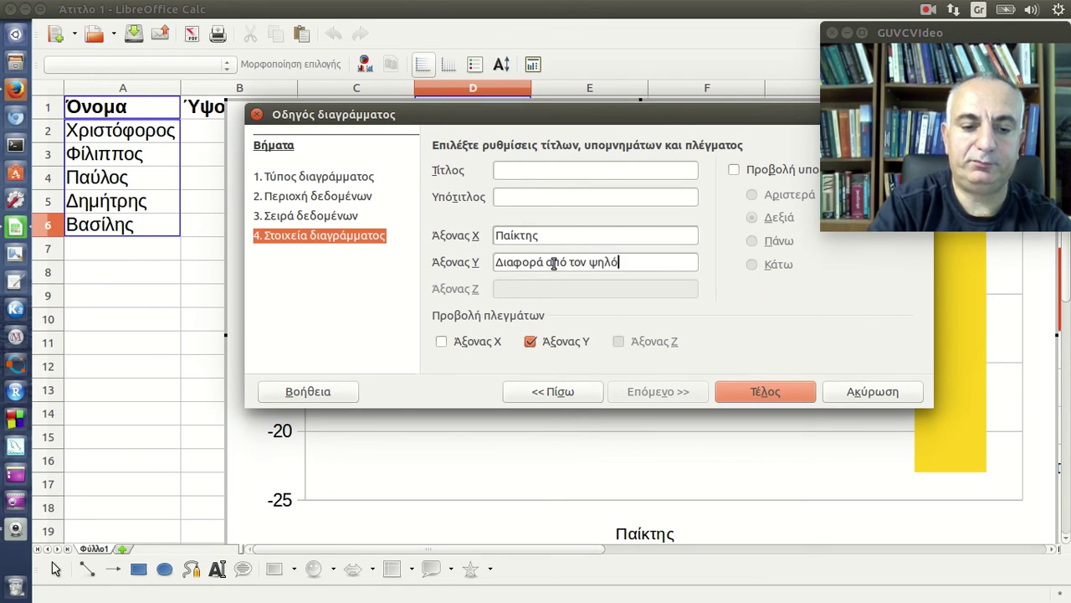
pyautogui.write('τερο (cm')
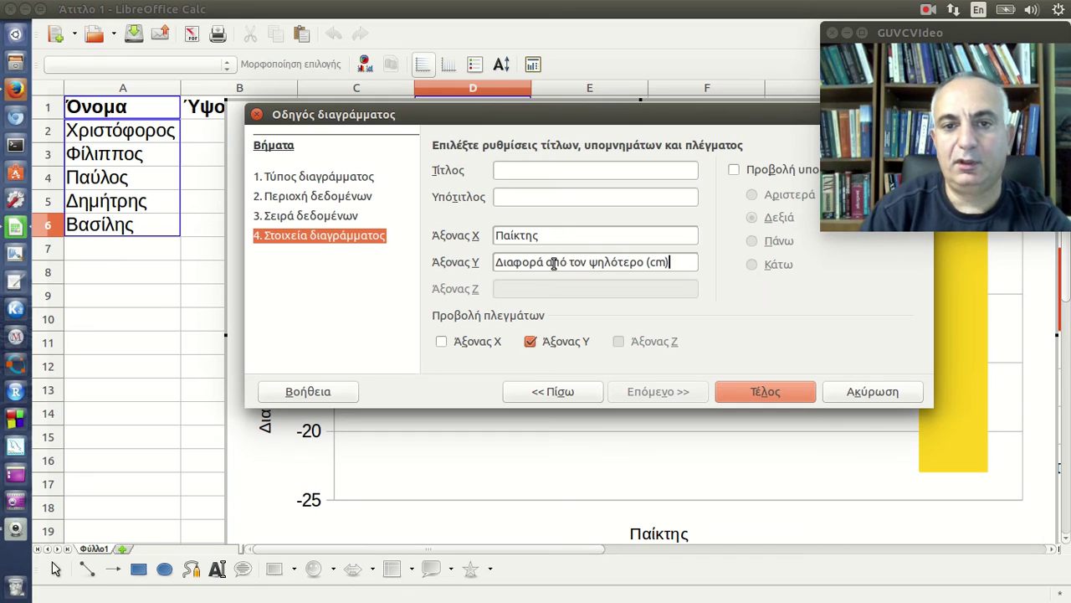
pyautogui.doubleClick(515, 235)
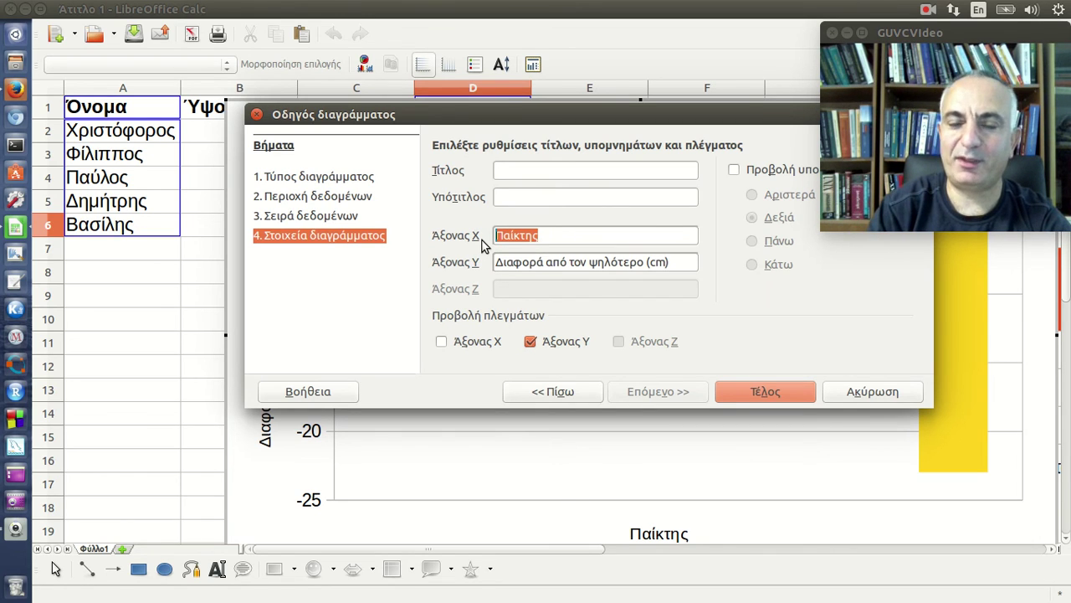
pyautogui.press('BackSpace')
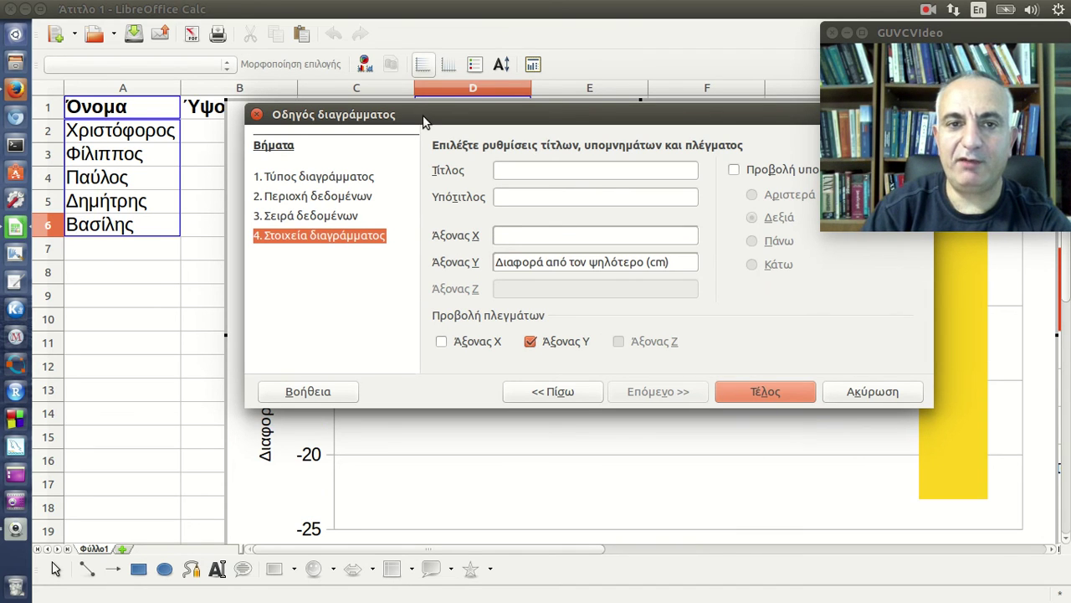
pyautogui.moveTo(423, 119); pyautogui.dragTo(422, 232)
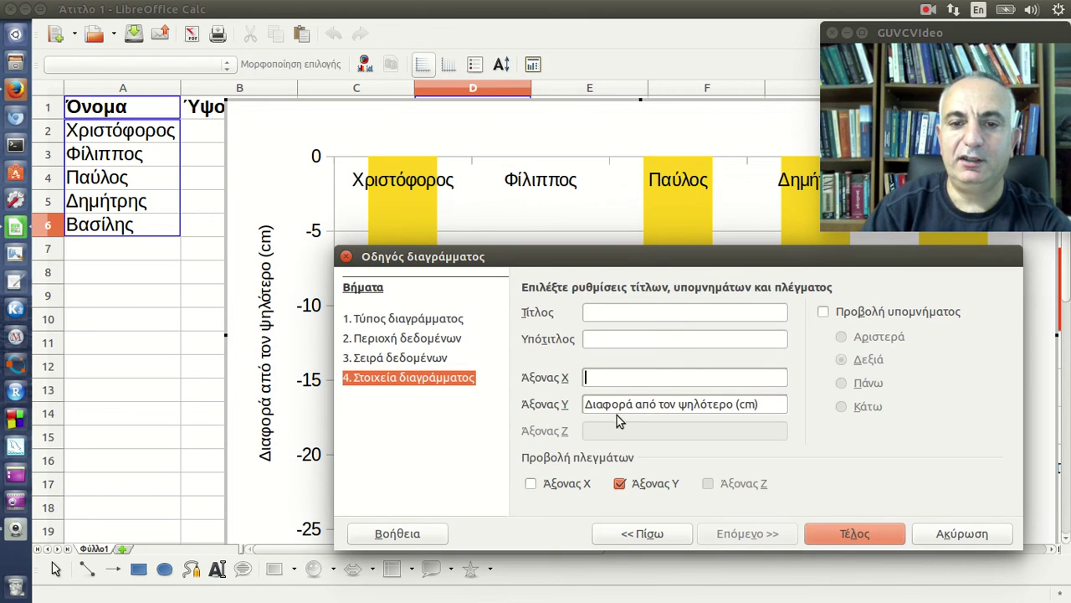
pyautogui.moveTo(501, 257); pyautogui.dragTo(593, 257)
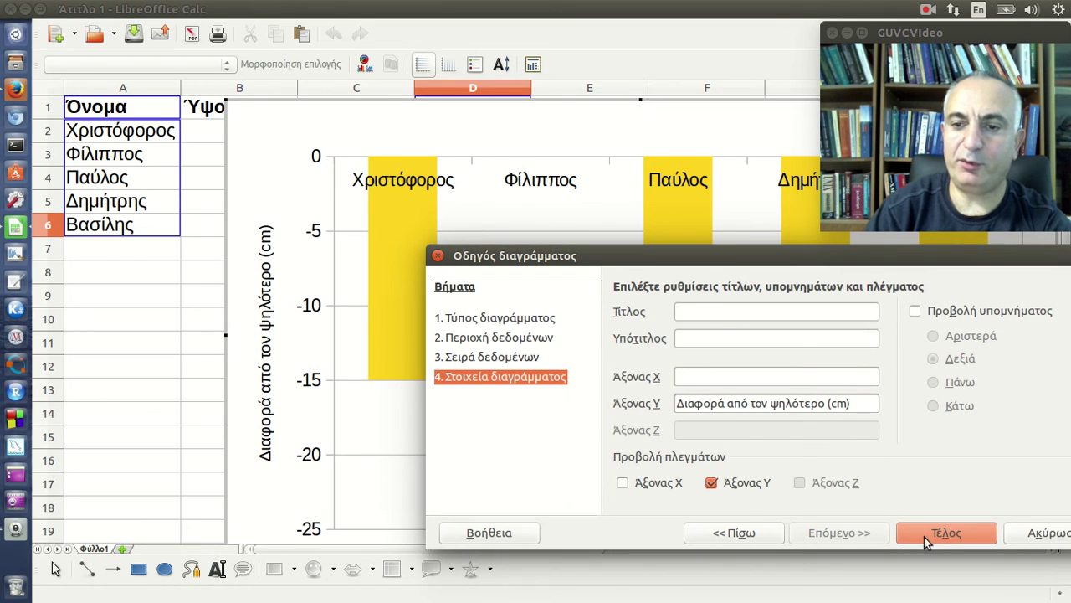
pyautogui.click(950, 534)
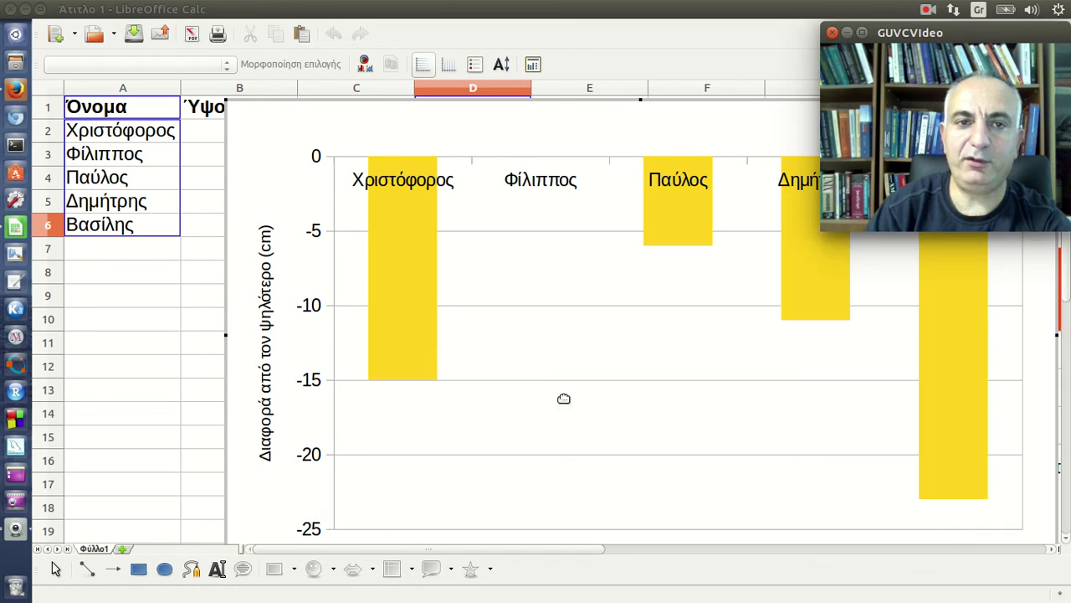
# - Shrink the chart and move it up-left over the table area
pyautogui.click(149, 389)
pyautogui.click(262, 254)
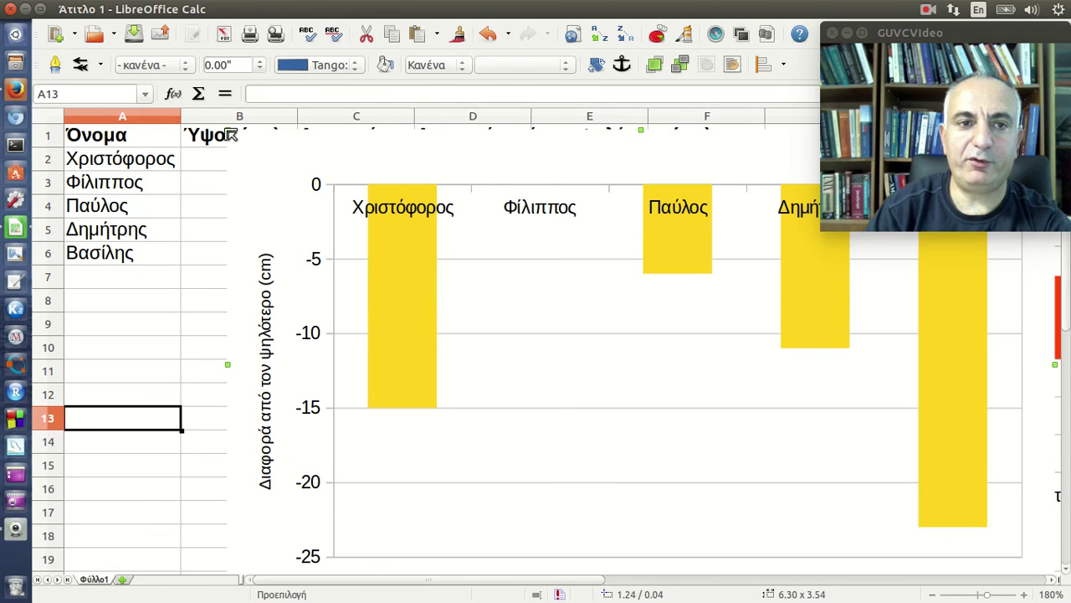
pyautogui.moveTo(226, 128); pyautogui.dragTo(421, 262)
pyautogui.moveTo(622, 364); pyautogui.dragTo(325, 269)
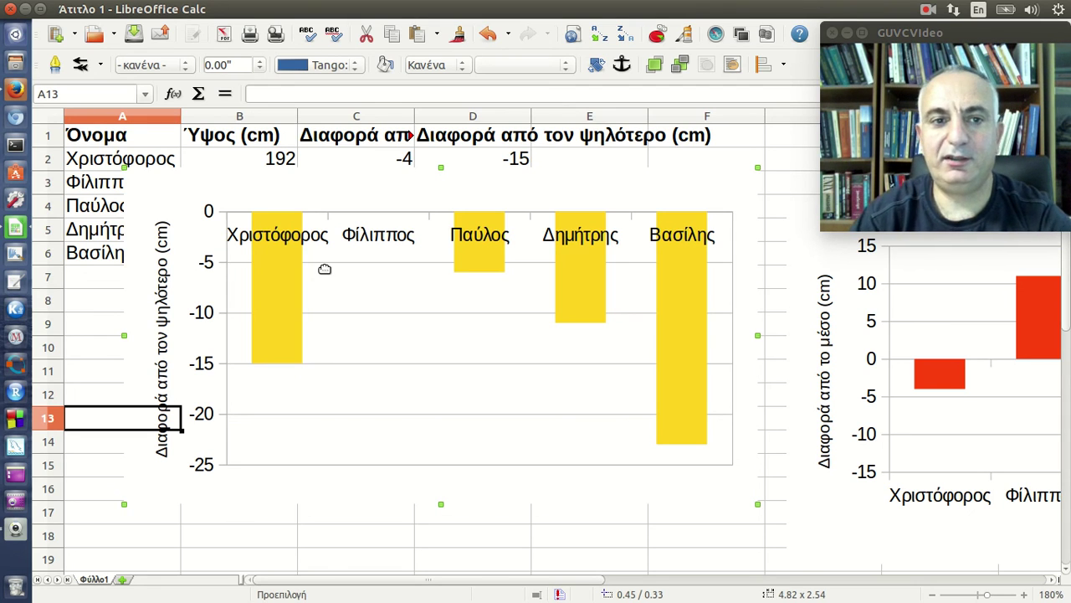
# - Review the bar series Area fill in Format Data Series, keeping it yellow
pyautogui.doubleClick(683, 291)
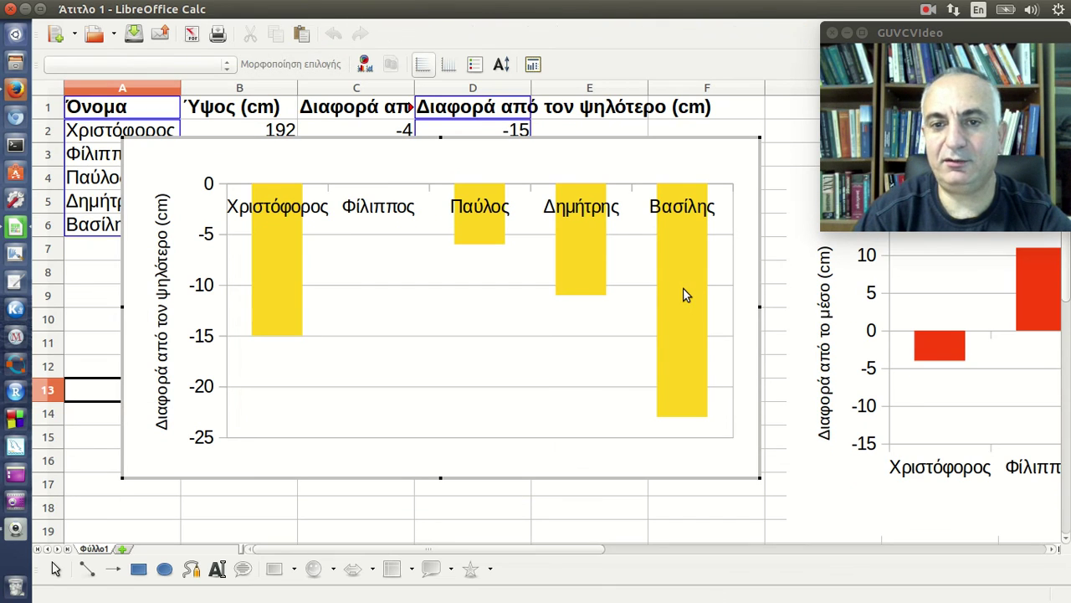
pyautogui.click(683, 291)
pyautogui.rightClick(684, 293)
pyautogui.click(695, 299)
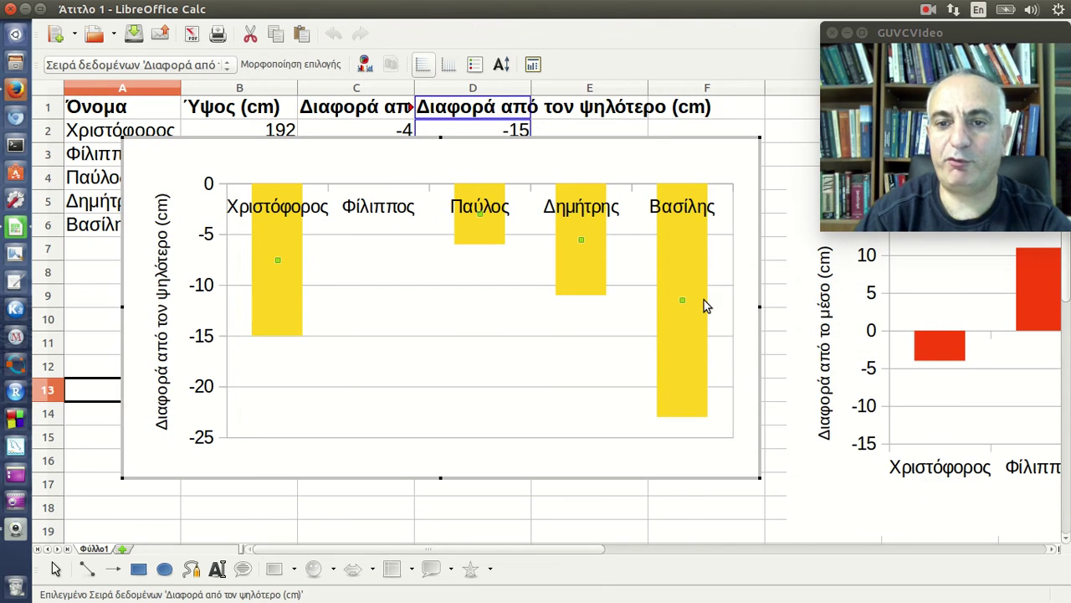
pyautogui.click(294, 181)
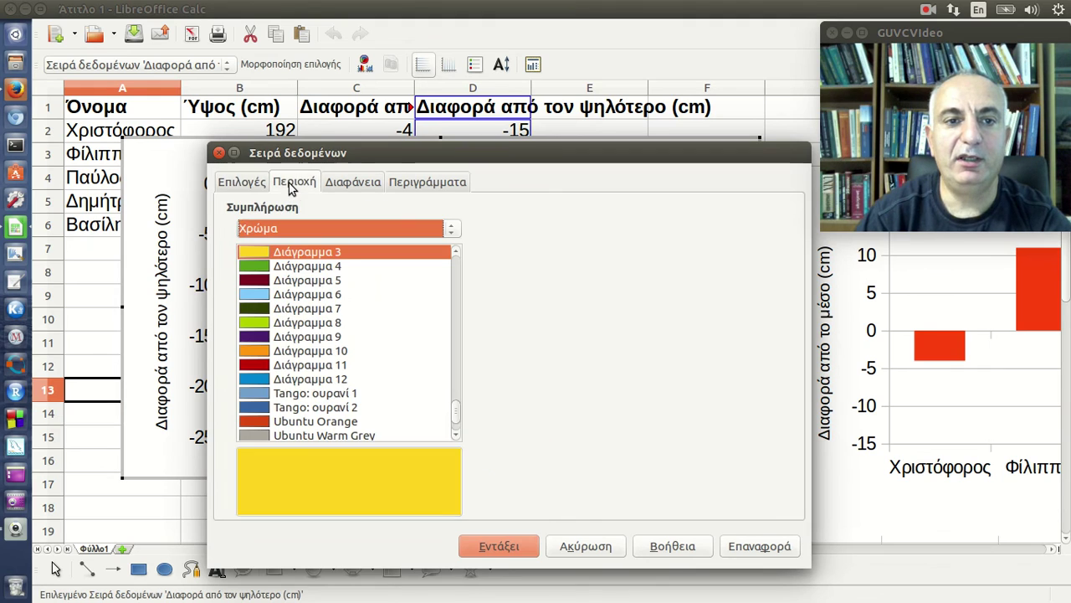
pyautogui.scroll(-1, 351, 300)
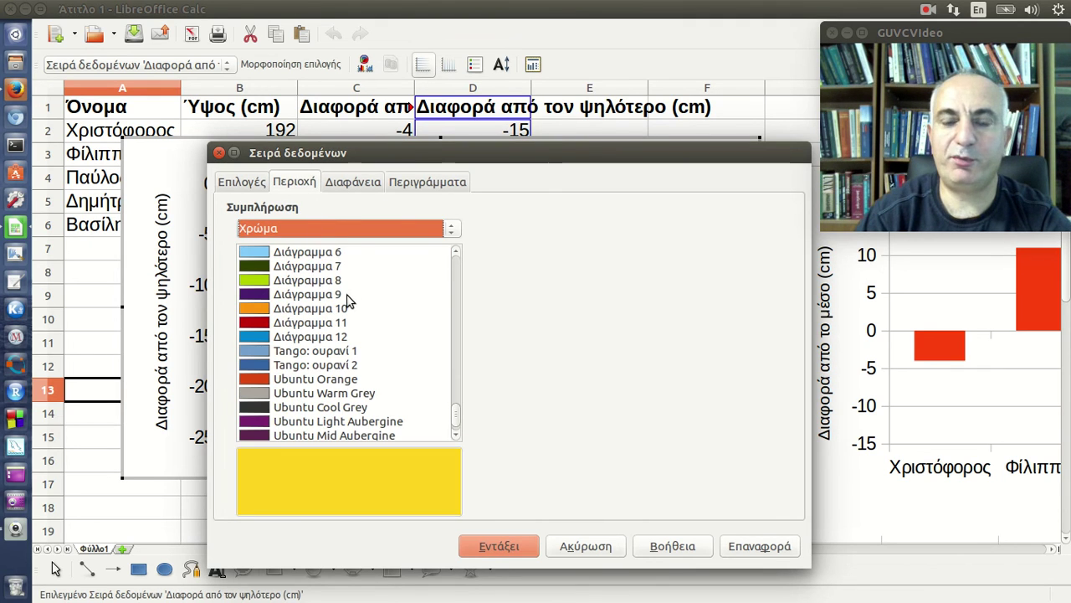
pyautogui.press('Return')
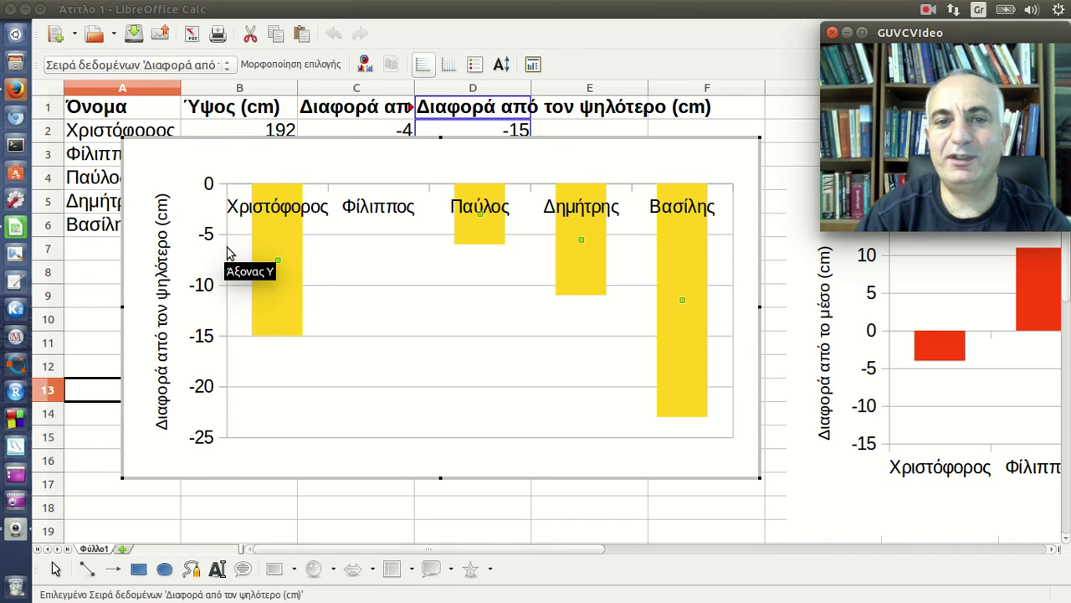
pyautogui.click(858, 502)
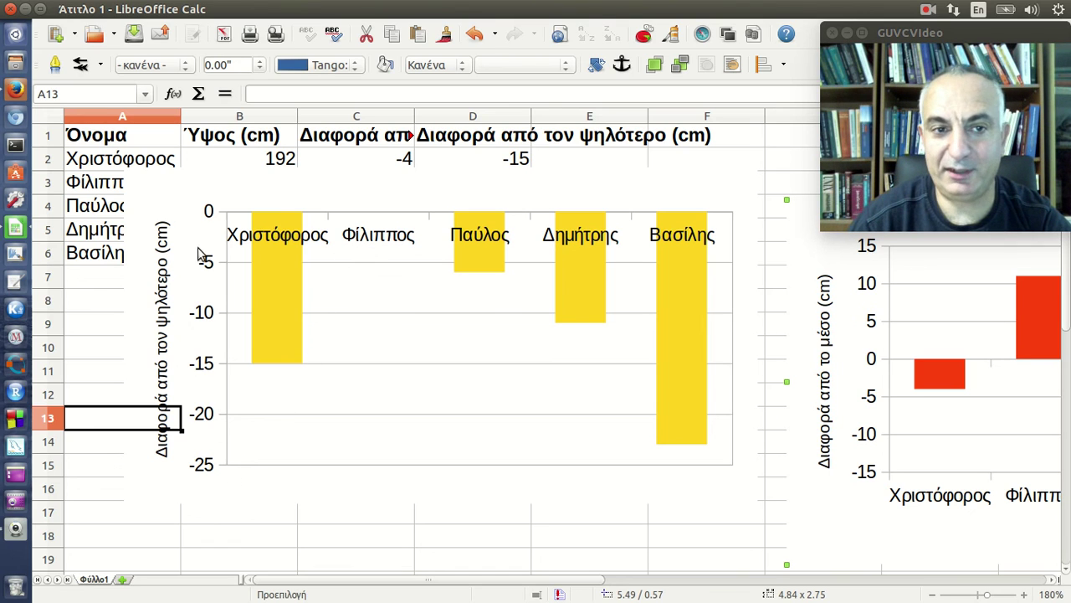
pyautogui.doubleClick(371, 239)
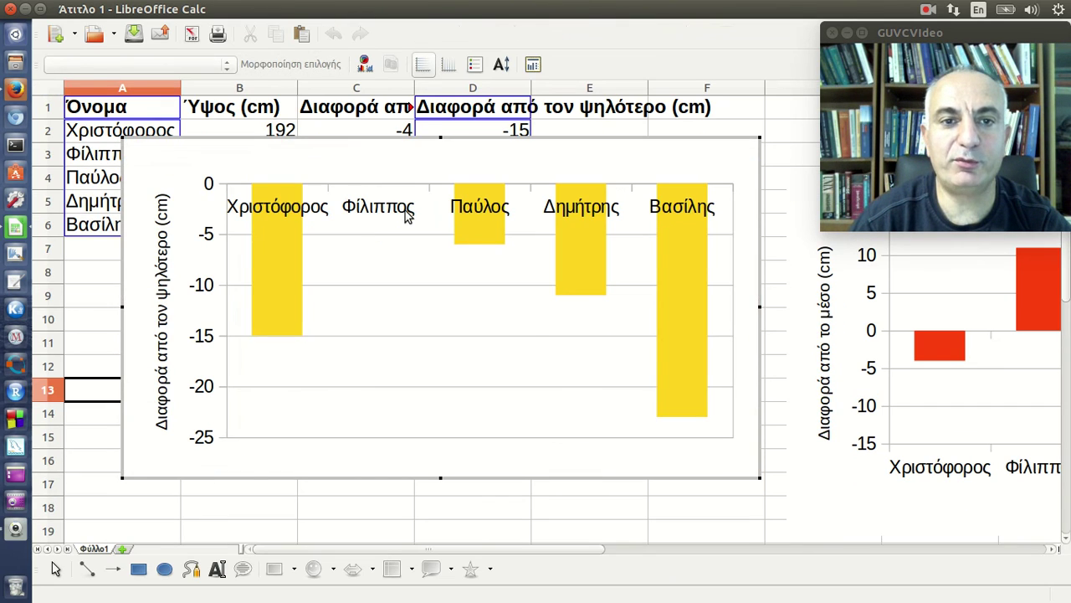
# - Set the X-axis labels to Outside end in the Format Axis Positioning options
pyautogui.rightClick(405, 215)
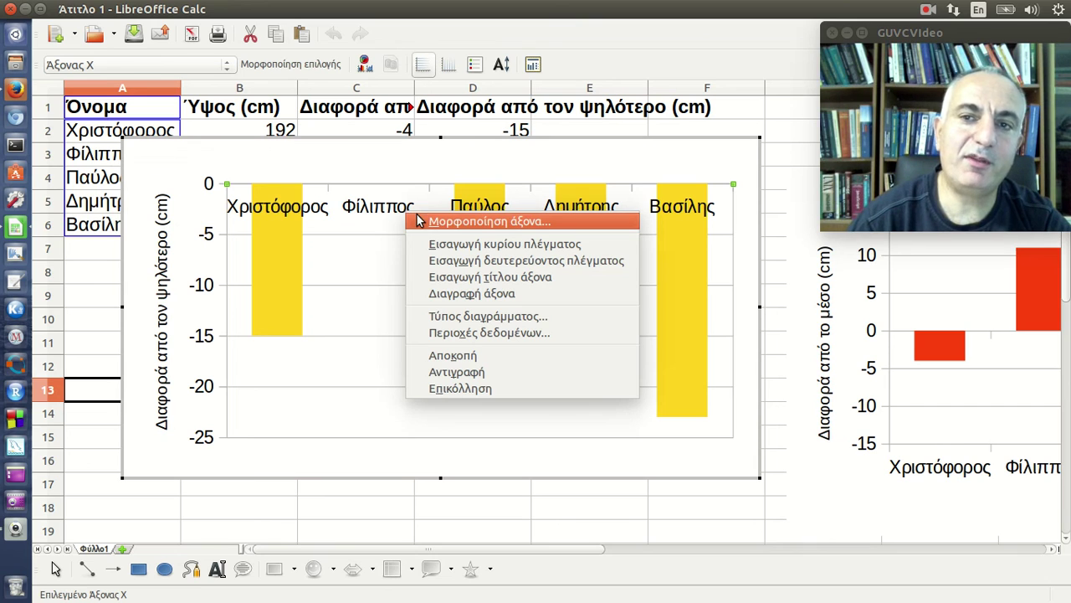
pyautogui.click(562, 222)
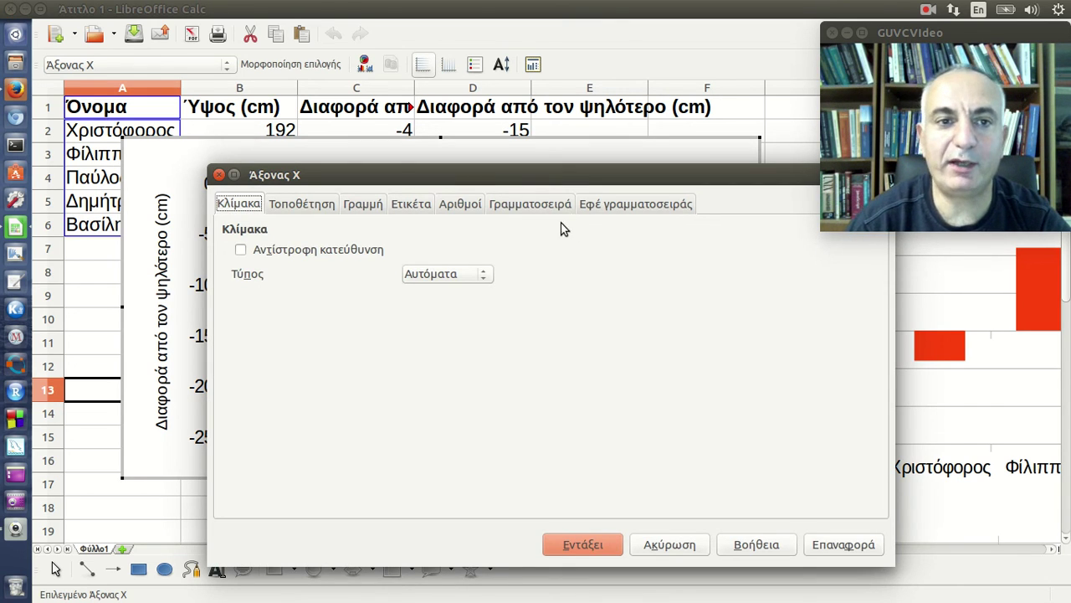
pyautogui.click(299, 209)
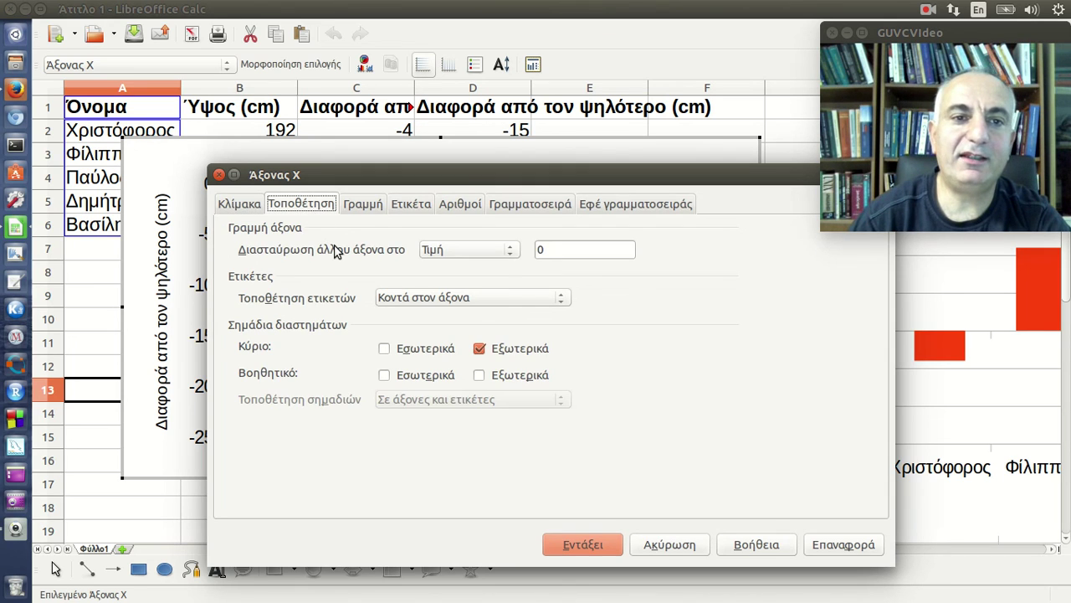
pyautogui.click(432, 303)
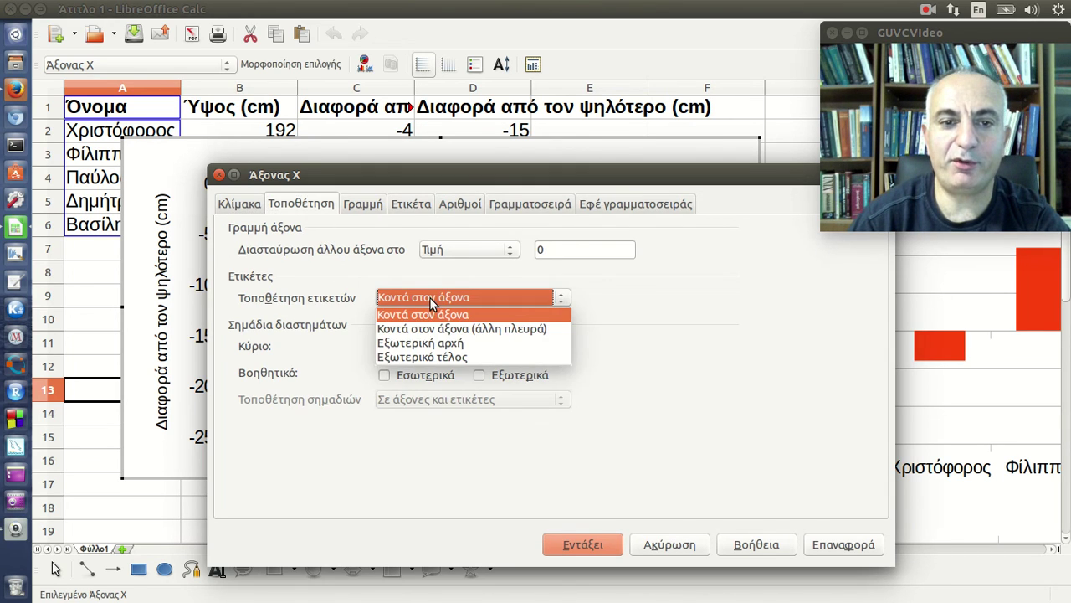
pyautogui.click(460, 358)
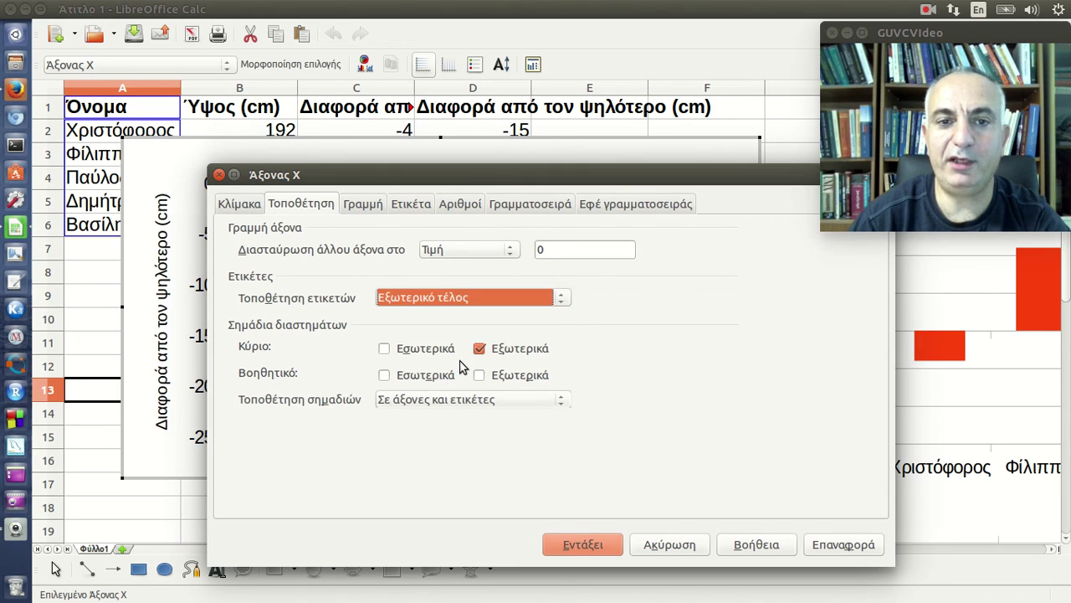
pyautogui.click(608, 541)
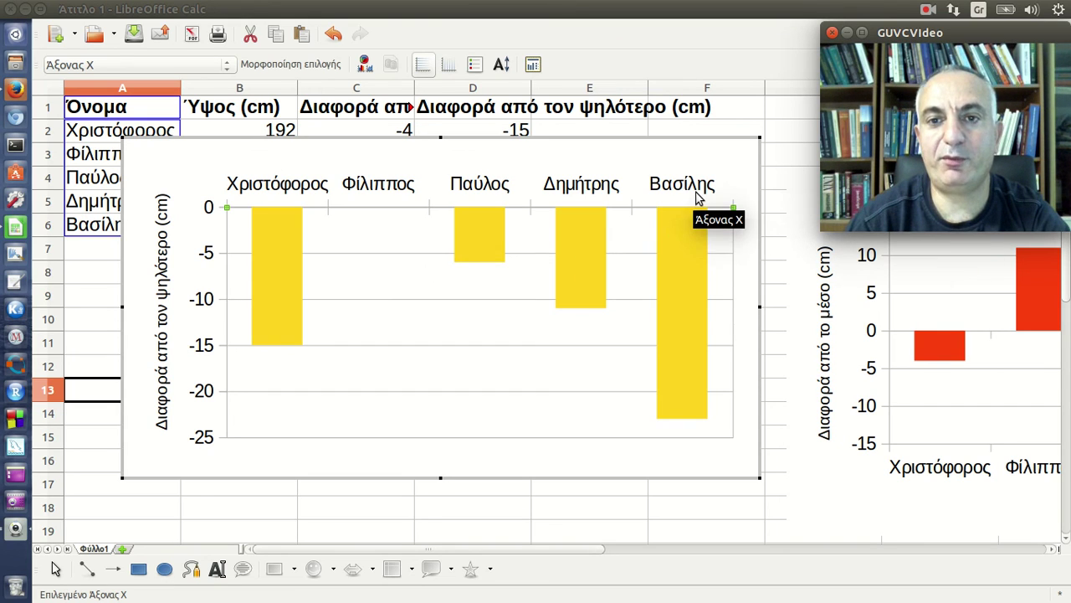
pyautogui.moveTo(700, 394)
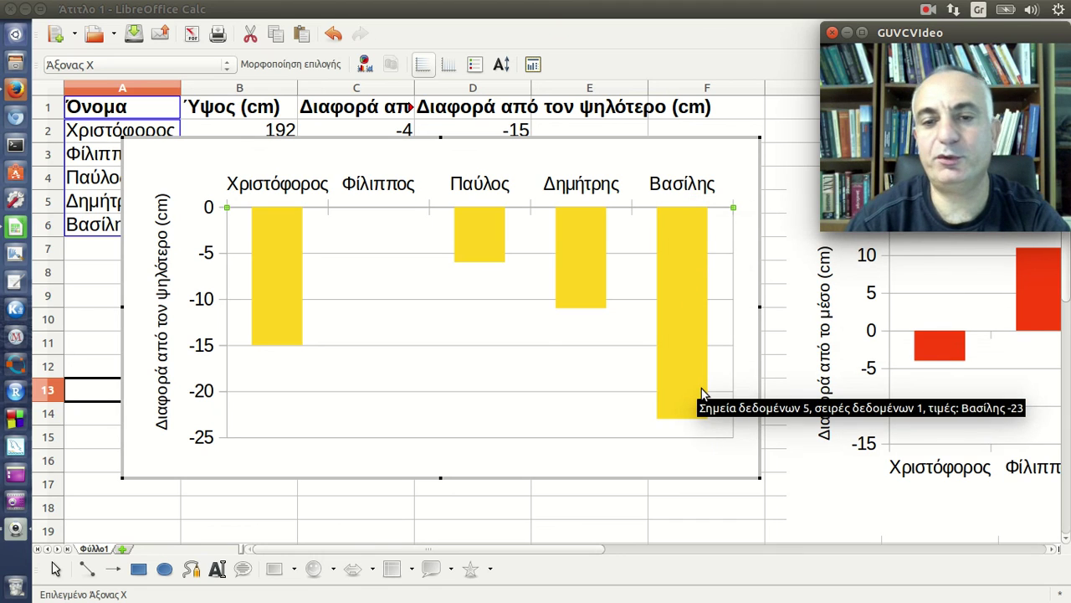